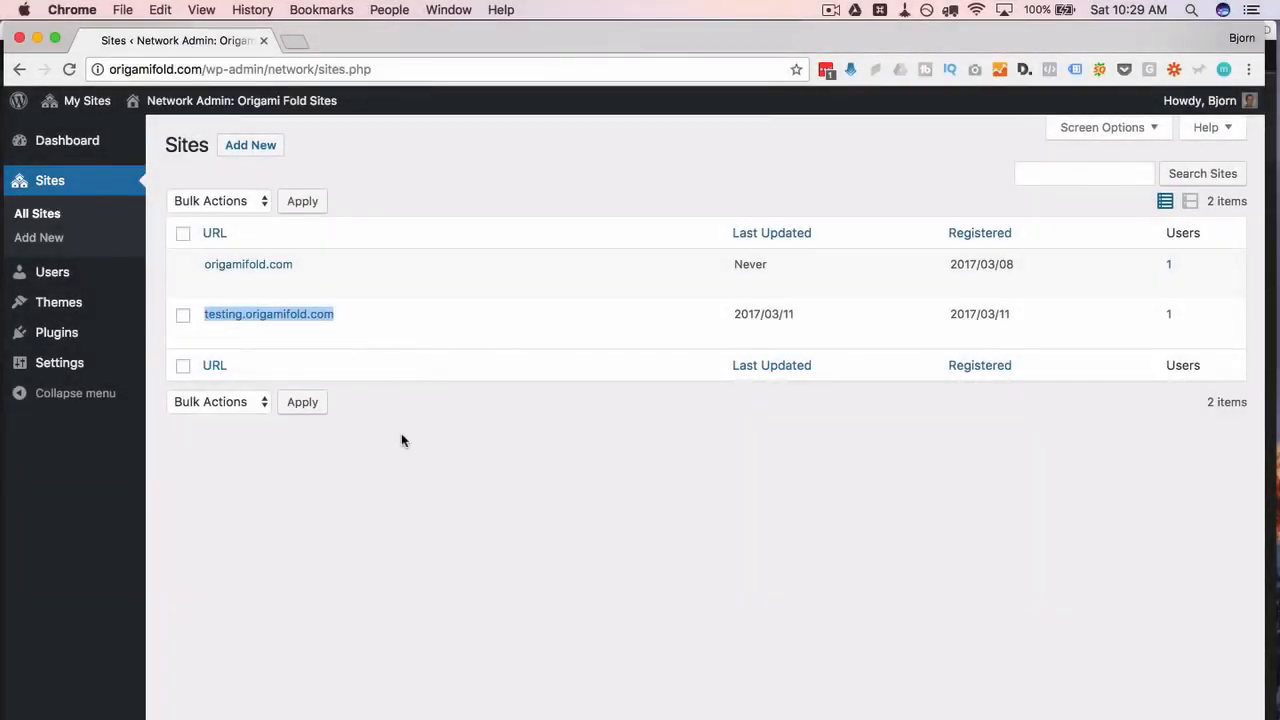
pyautogui.click(401, 434)
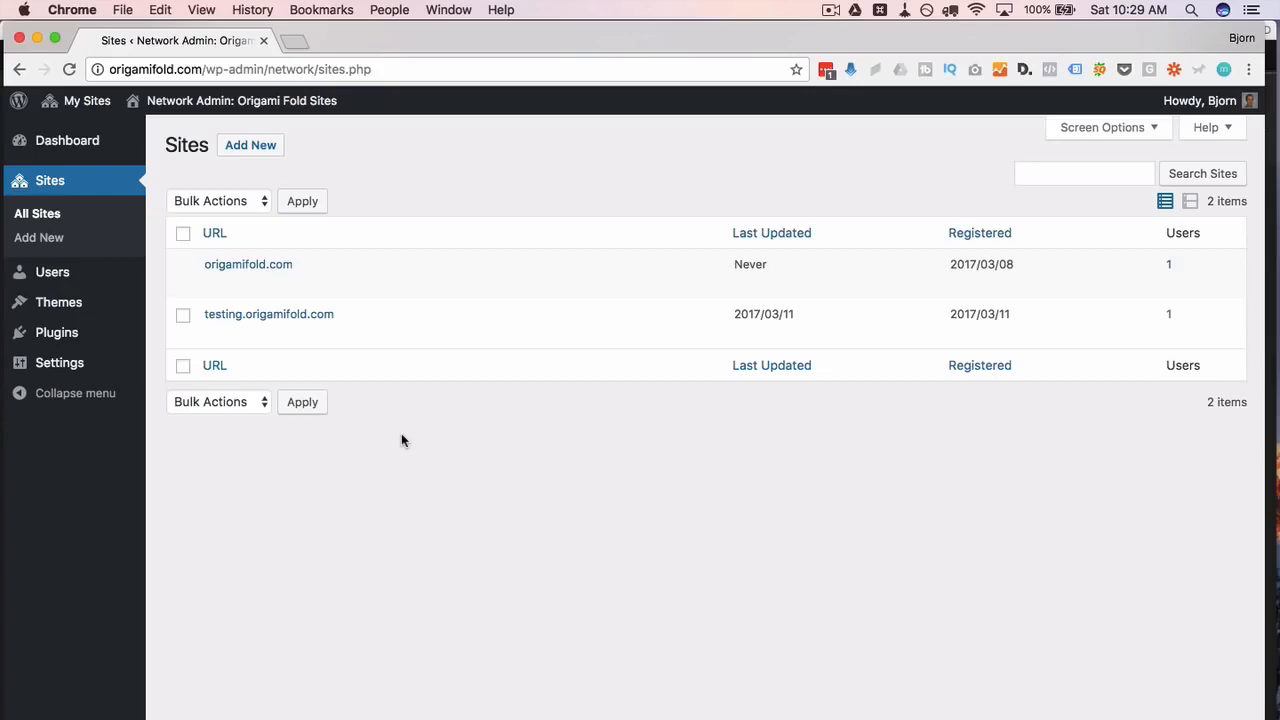
pyautogui.moveTo(350, 316); pyautogui.dragTo(192, 320)
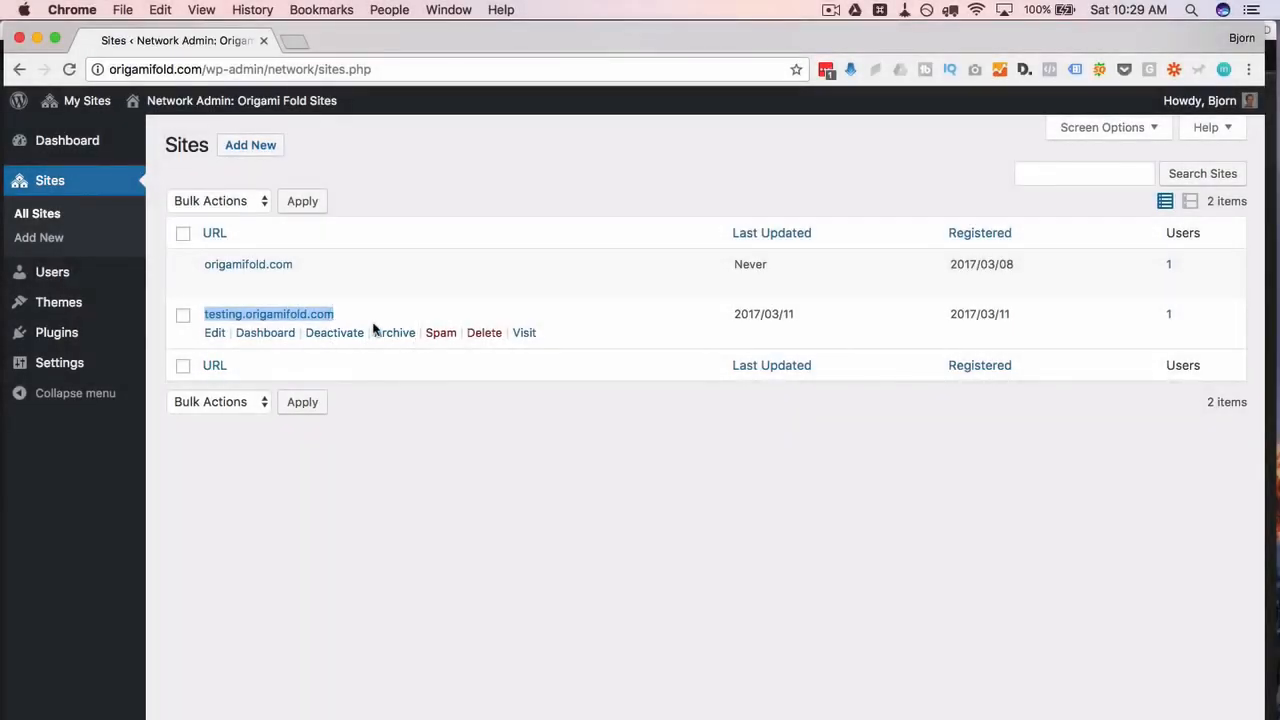
pyautogui.click(390, 196)
# - Search the network's installable plugins for "wordpress mu domain mapping"
pyautogui.moveTo(57, 309)
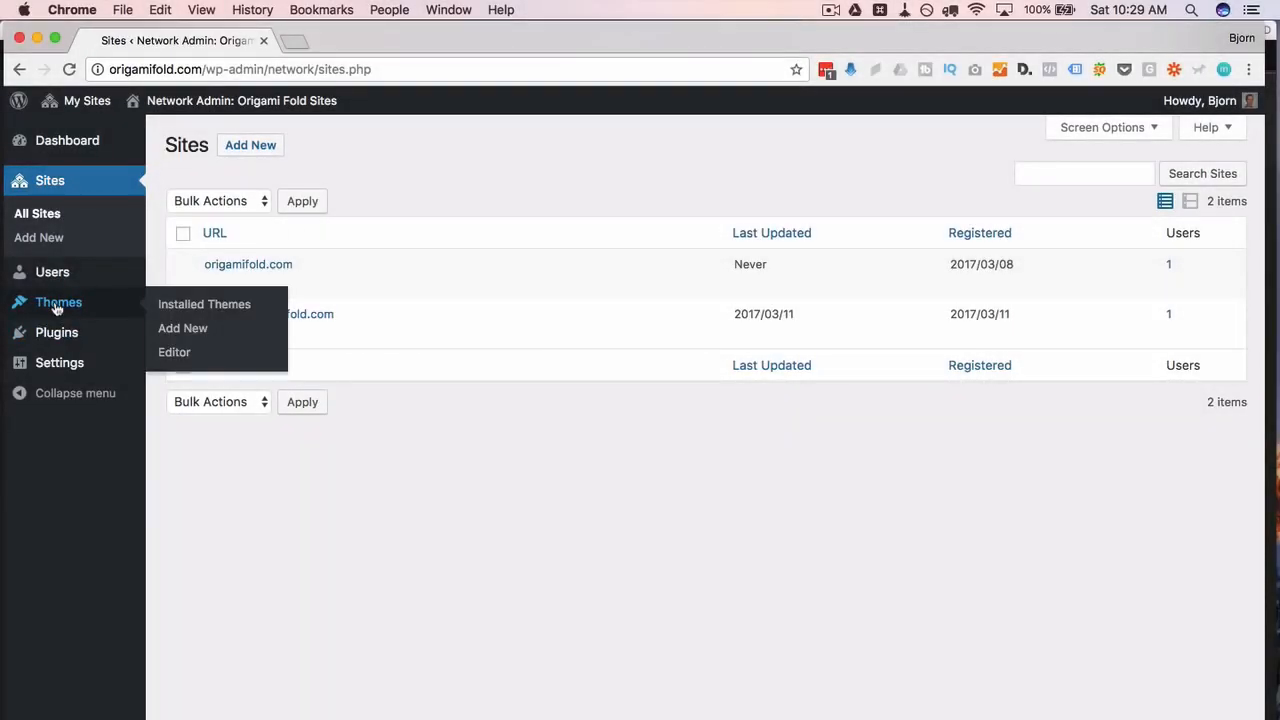
pyautogui.moveTo(50, 333)
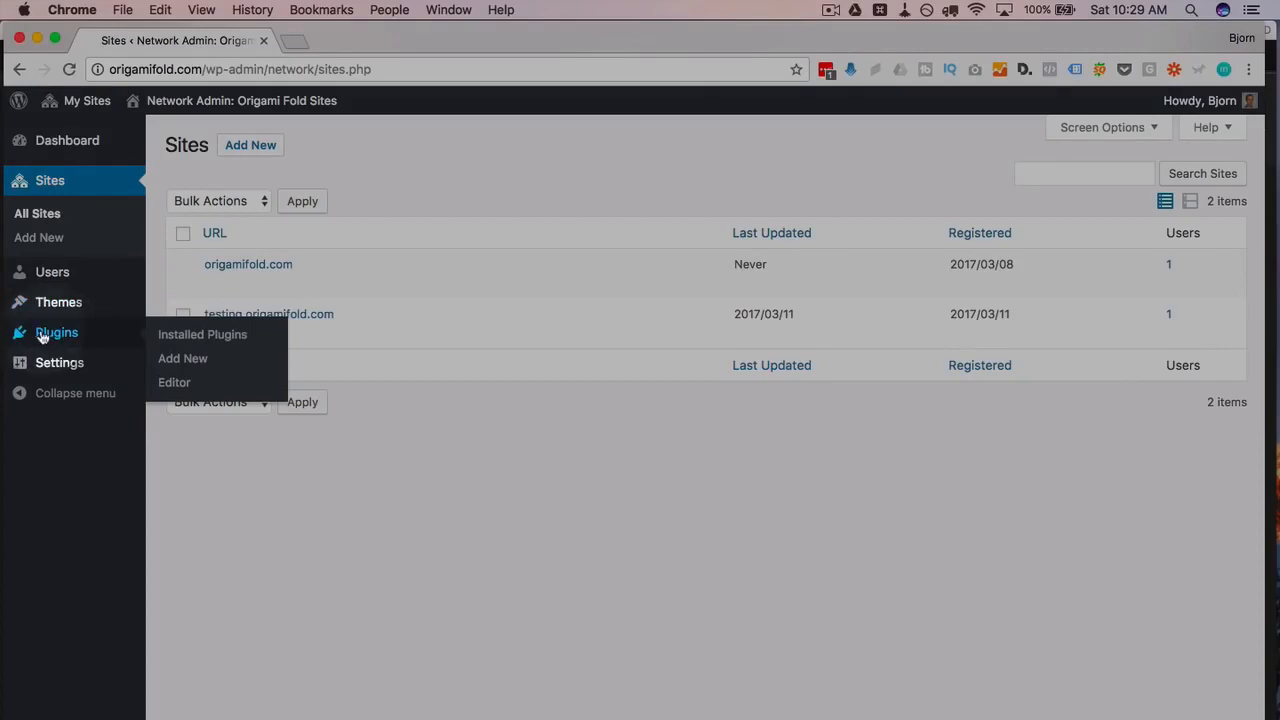
pyautogui.click(182, 359)
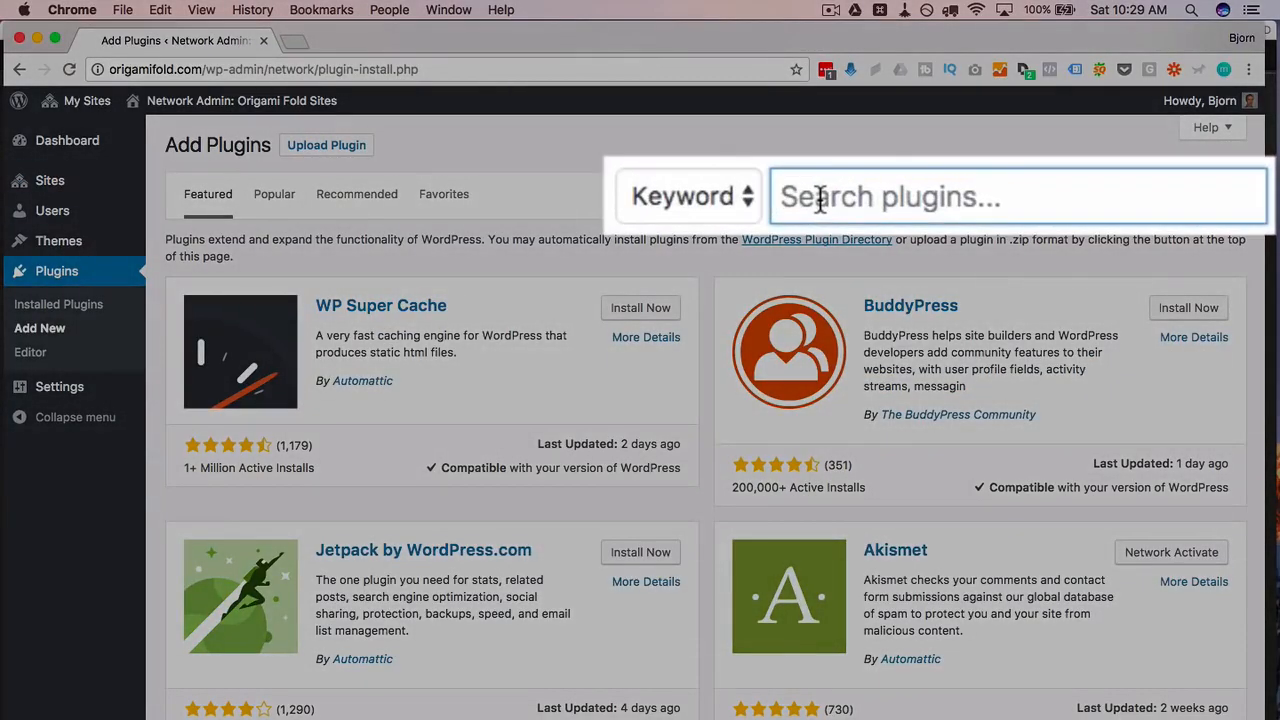
pyautogui.write('wordpress mu domain mapping')
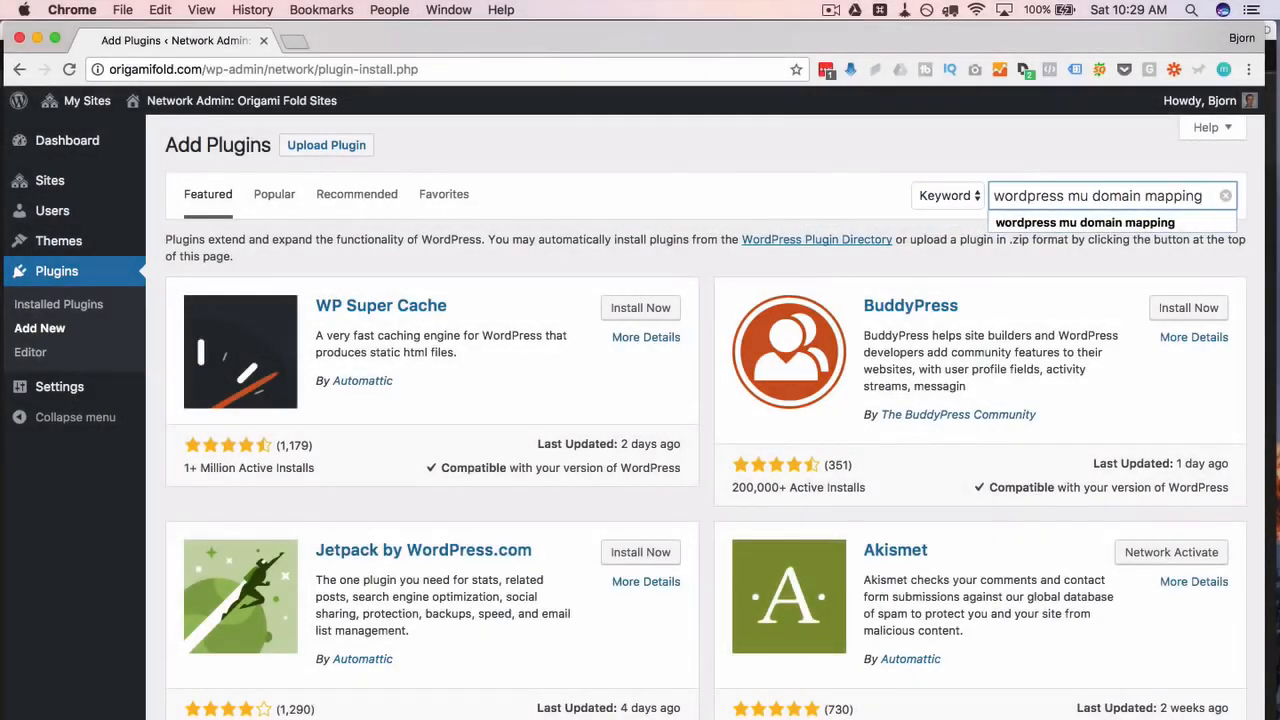
pyautogui.press('Return')
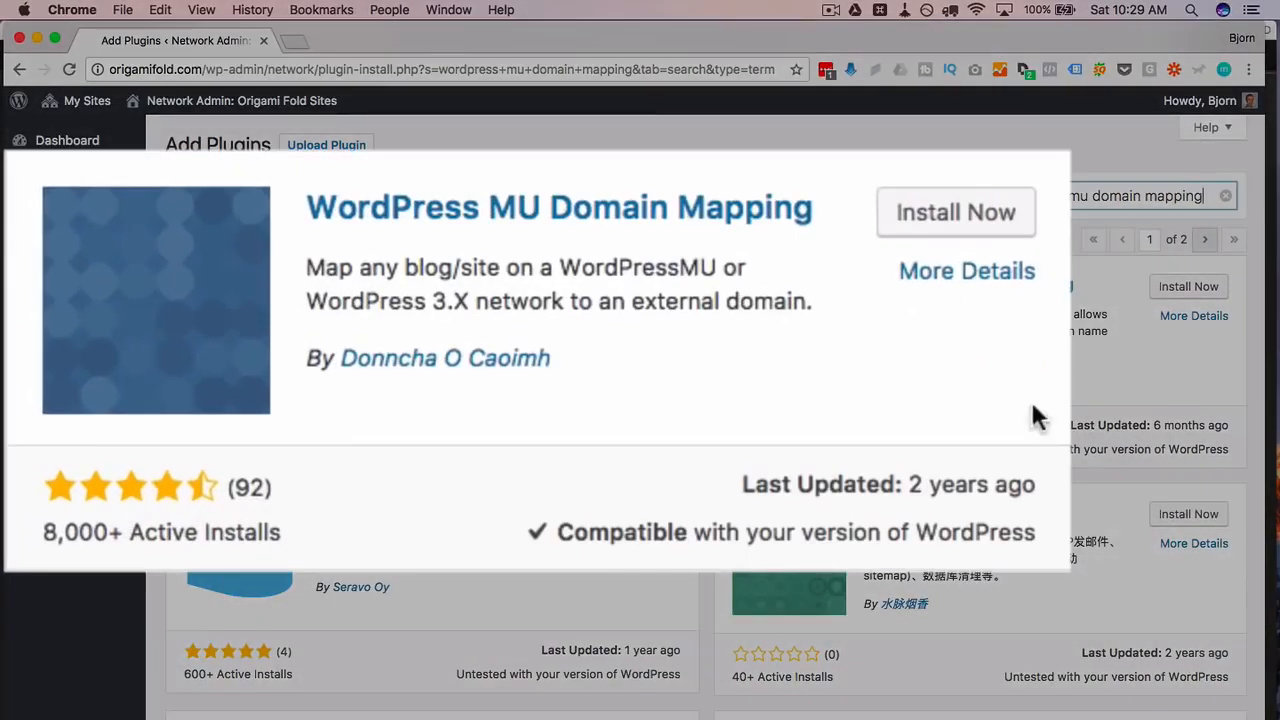
# - Install the WordPress MU Domain Mapping plugin and activate it for the whole network
pyautogui.moveTo(560, 524); pyautogui.dragTo(1043, 492)
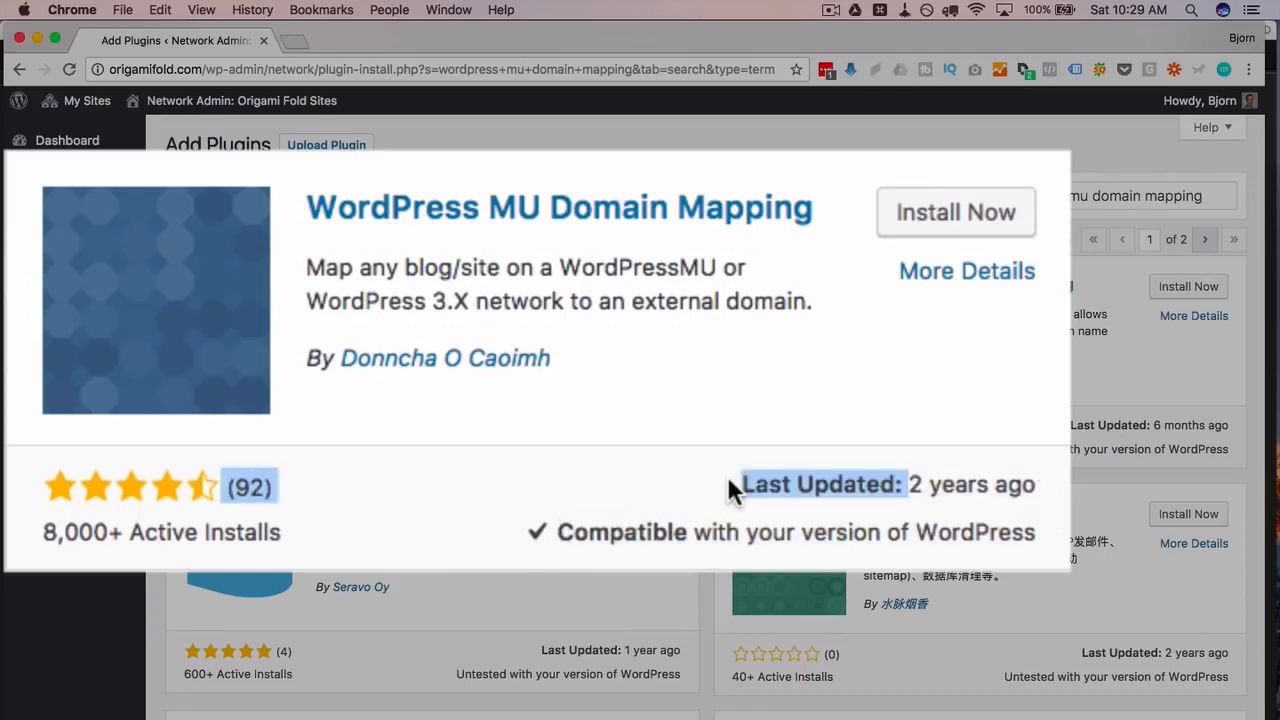
pyautogui.click(677, 371)
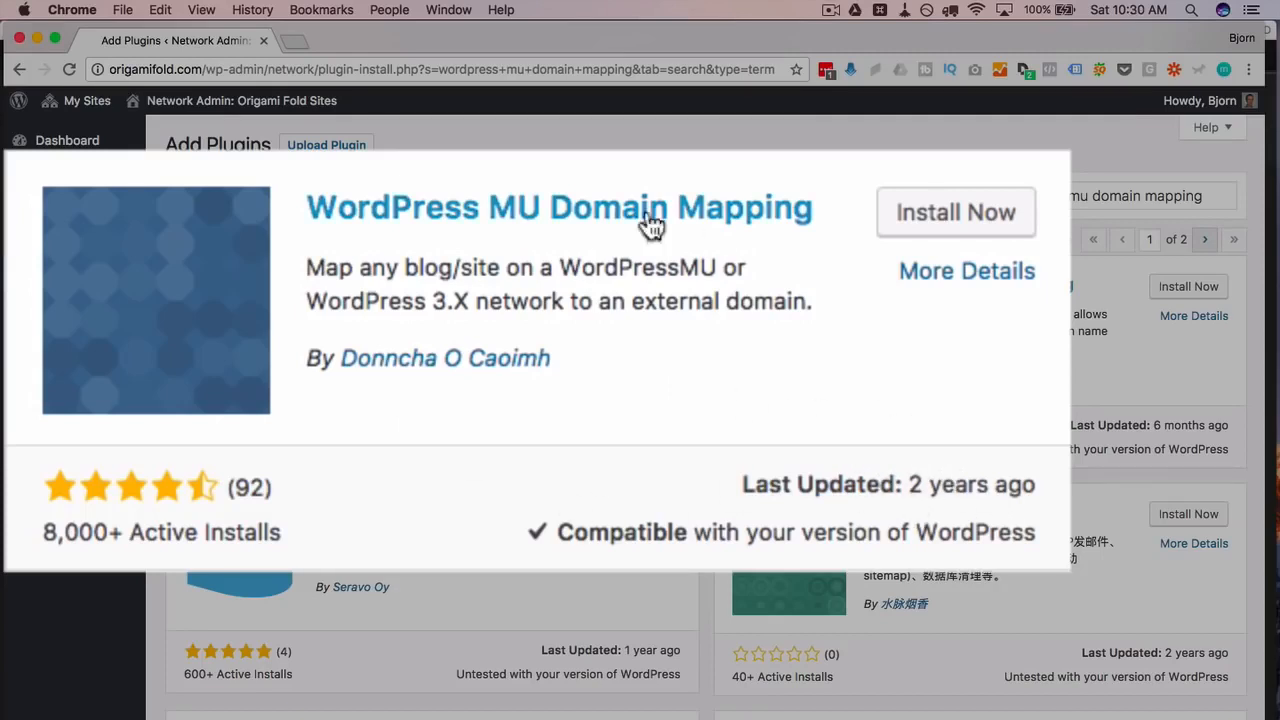
pyautogui.click(985, 235)
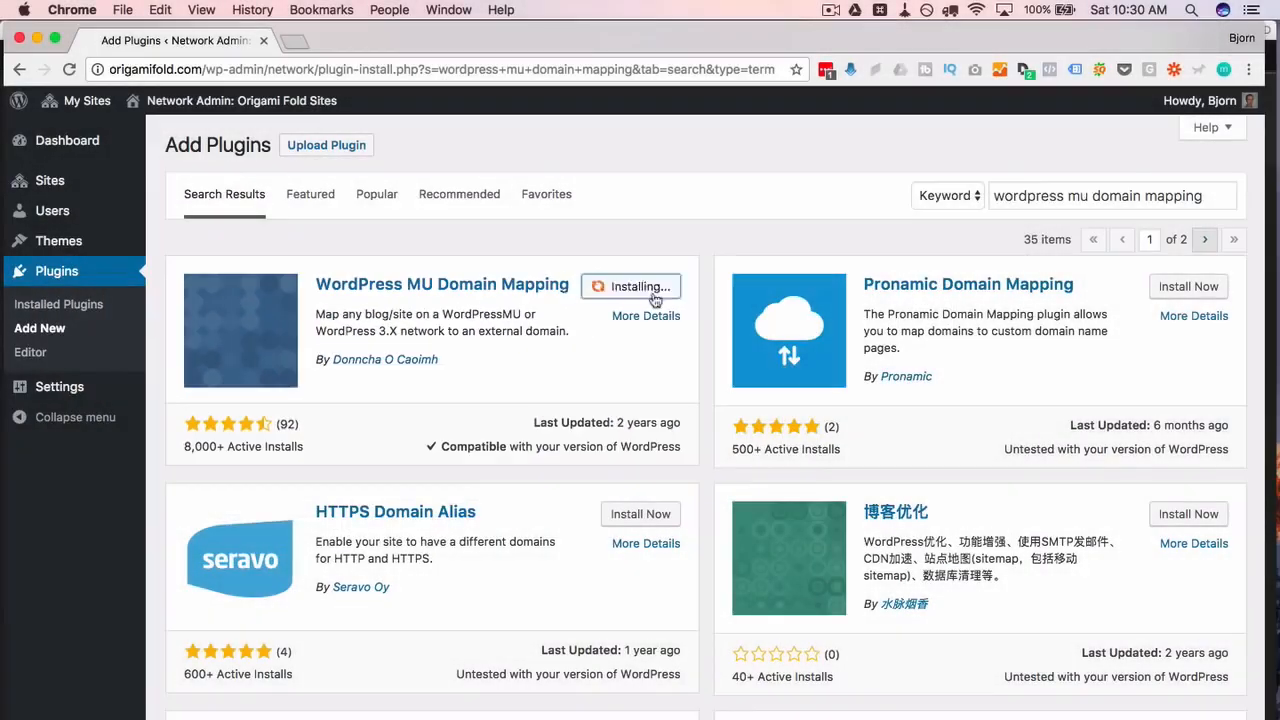
pyautogui.click(637, 288)
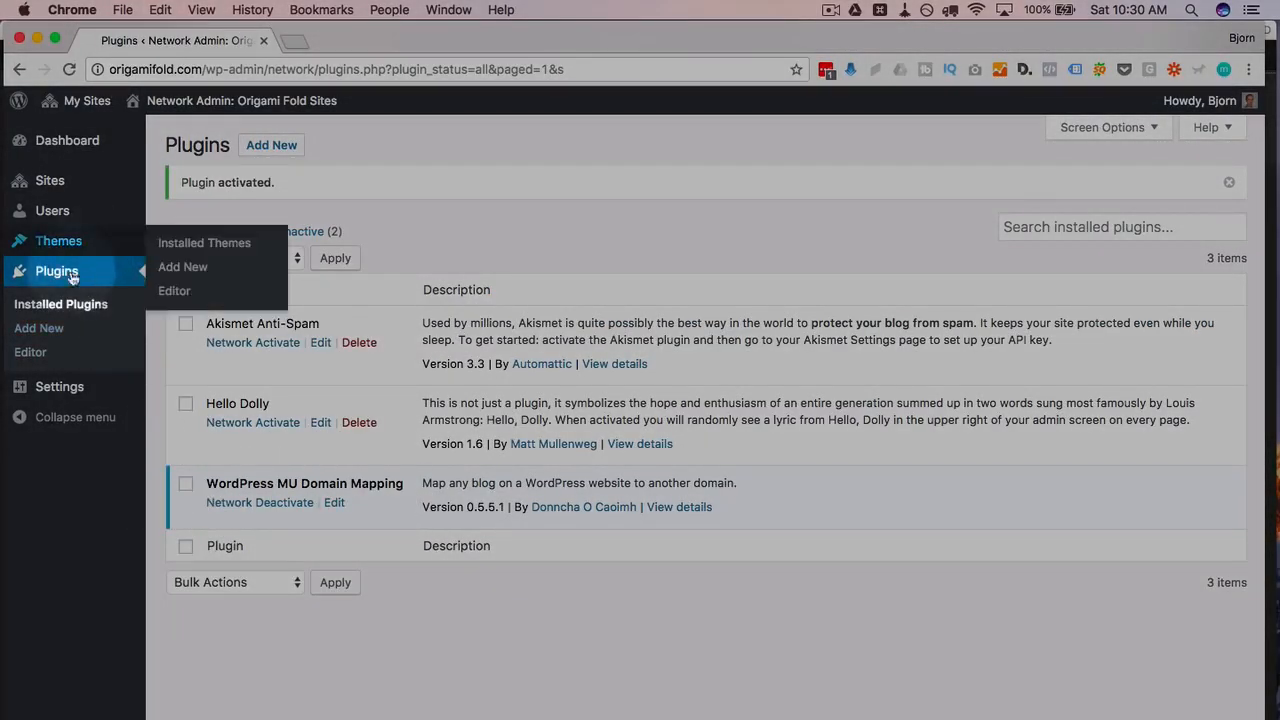
# - Open the network's Domain Mapping settings and read where sunrise.php must be copied and where the SUNRISE definition belongs
pyautogui.moveTo(57, 383)
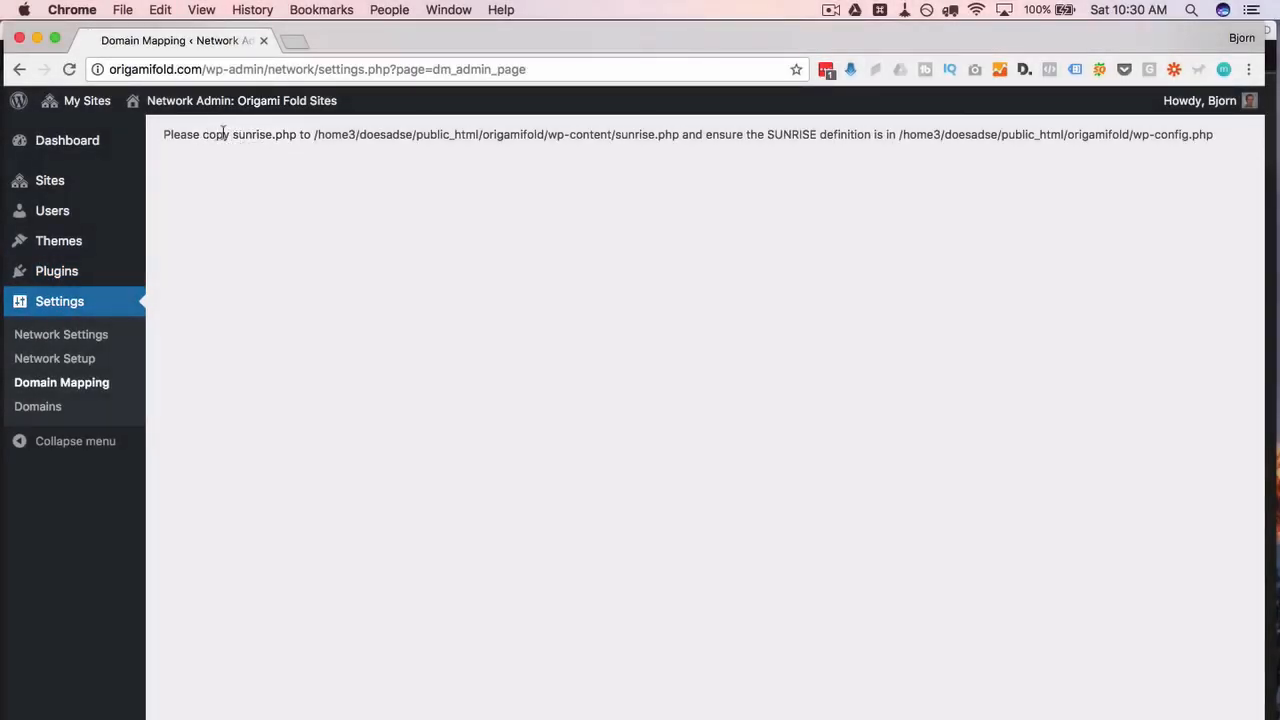
pyautogui.moveTo(233, 133); pyautogui.dragTo(672, 133)
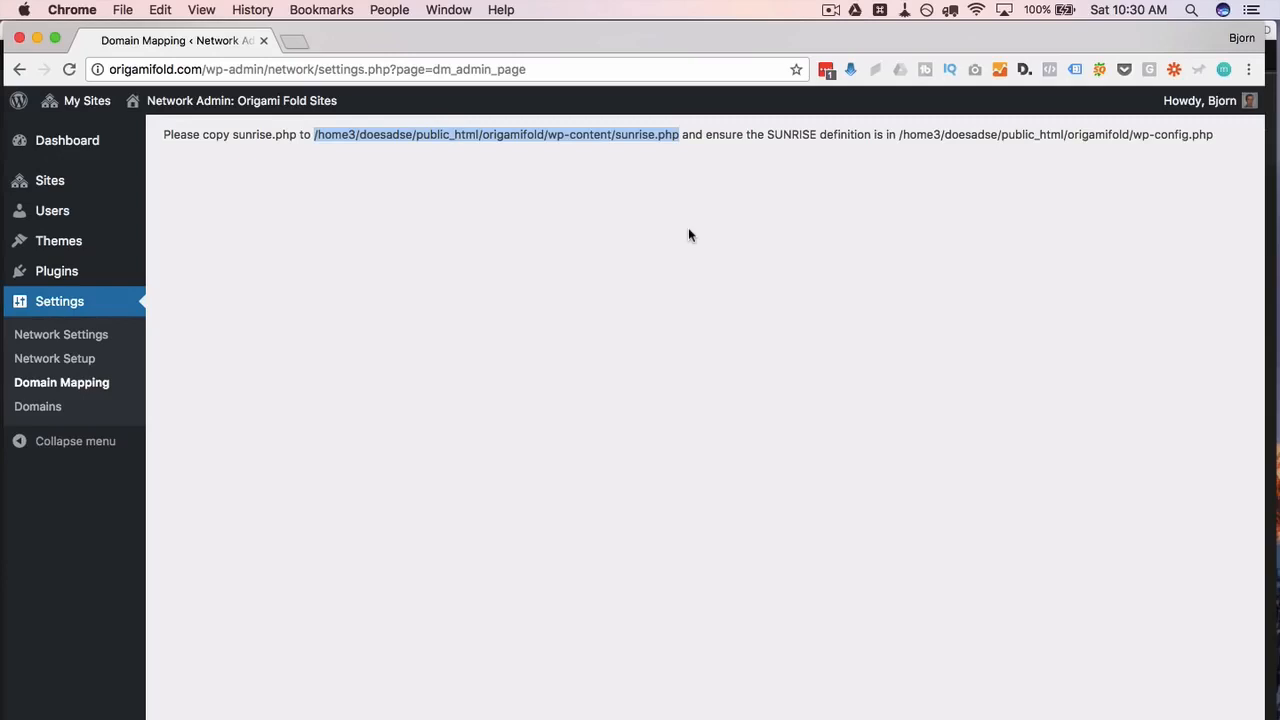
pyautogui.click(600, 142)
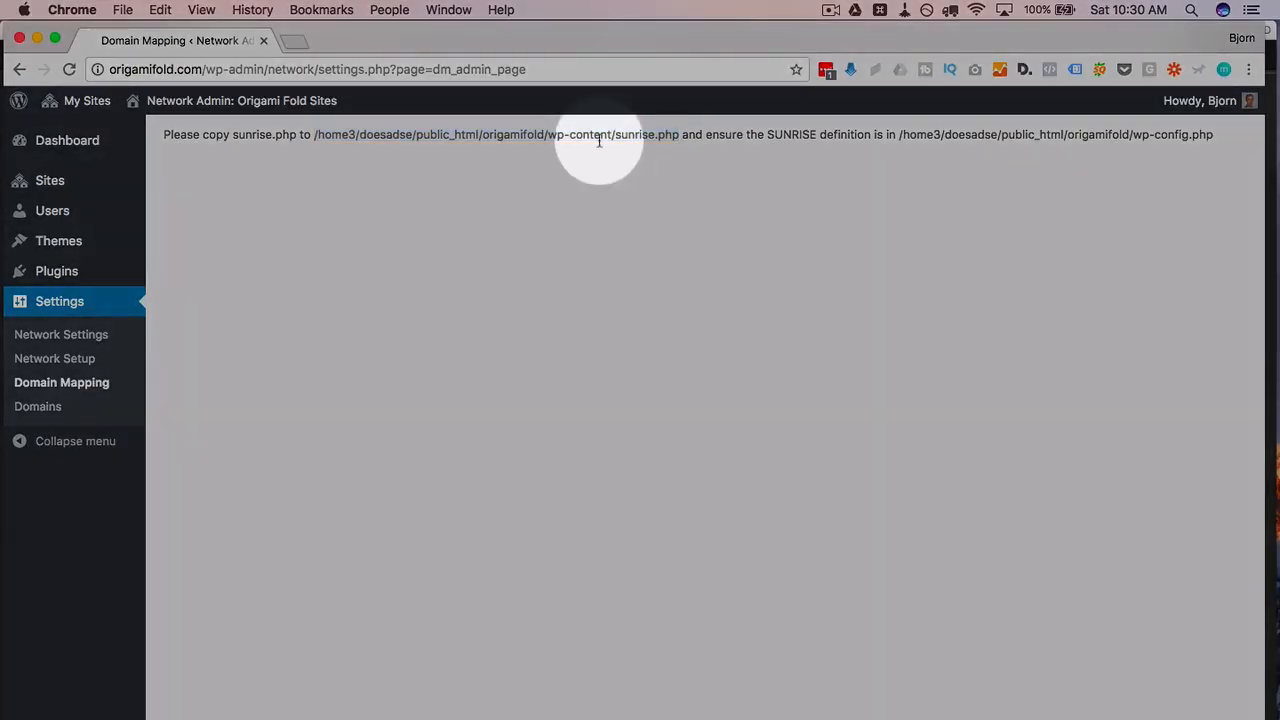
pyautogui.moveTo(546, 138); pyautogui.dragTo(614, 136)
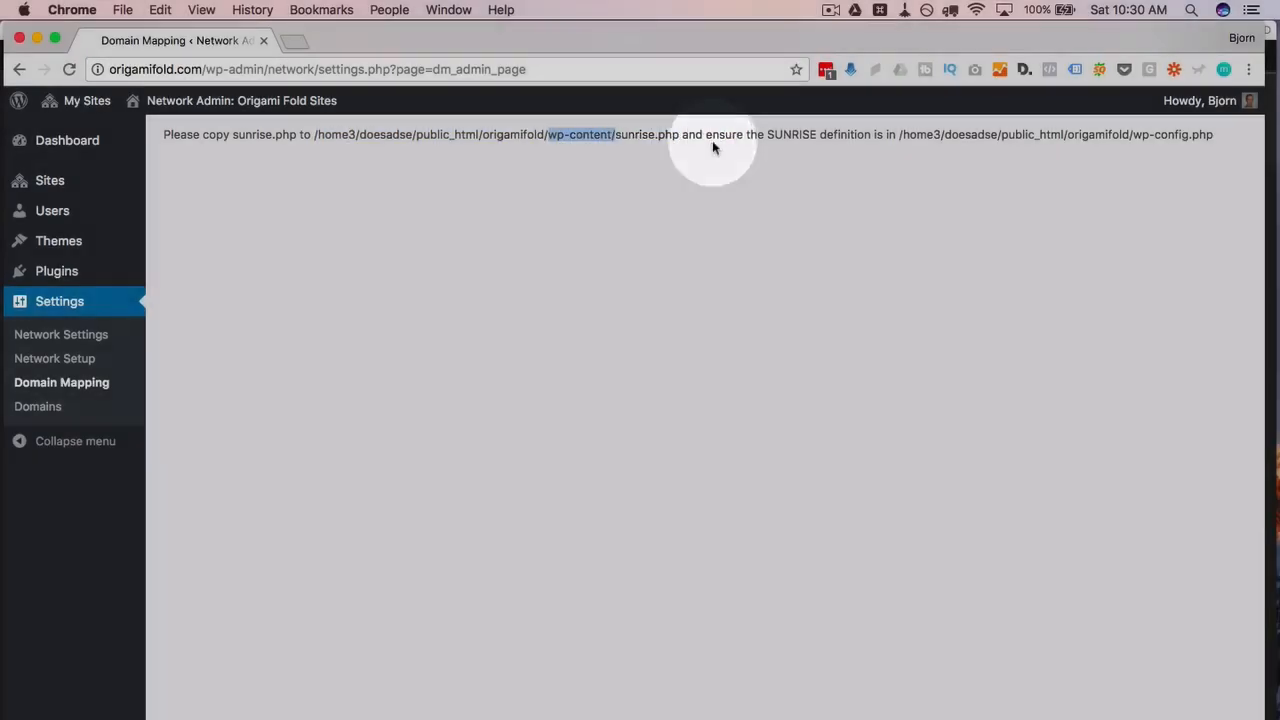
pyautogui.click(712, 140)
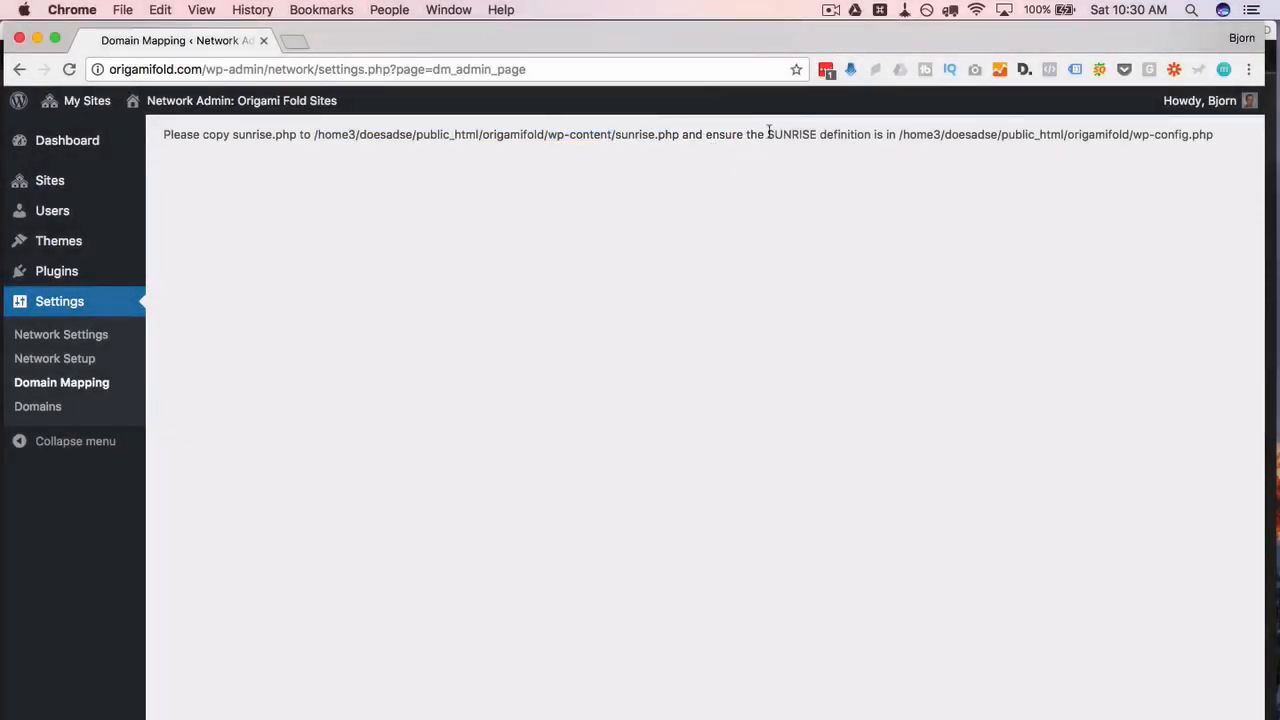
pyautogui.moveTo(769, 132); pyautogui.dragTo(640, 156)
pyautogui.click(680, 147)
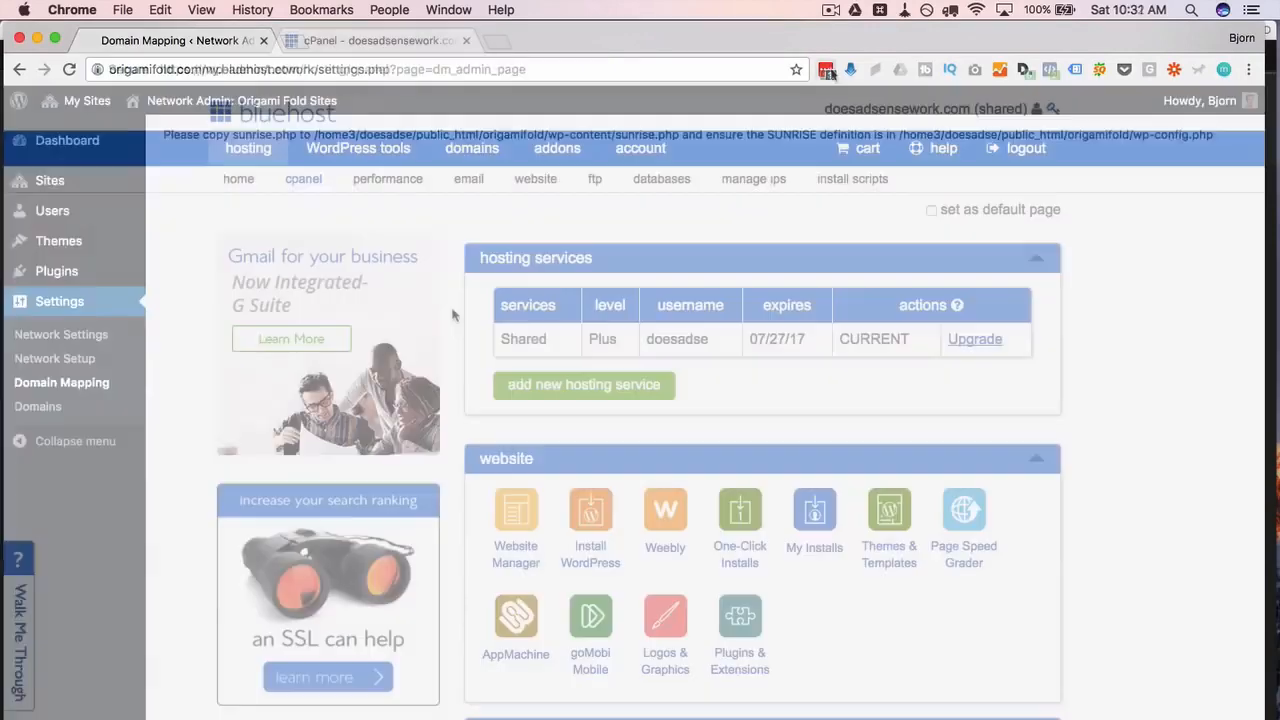
# - Switch to the Bluehost cPanel and open its File Manager at the Home Directory
pyautogui.scroll(-10, 452, 315)
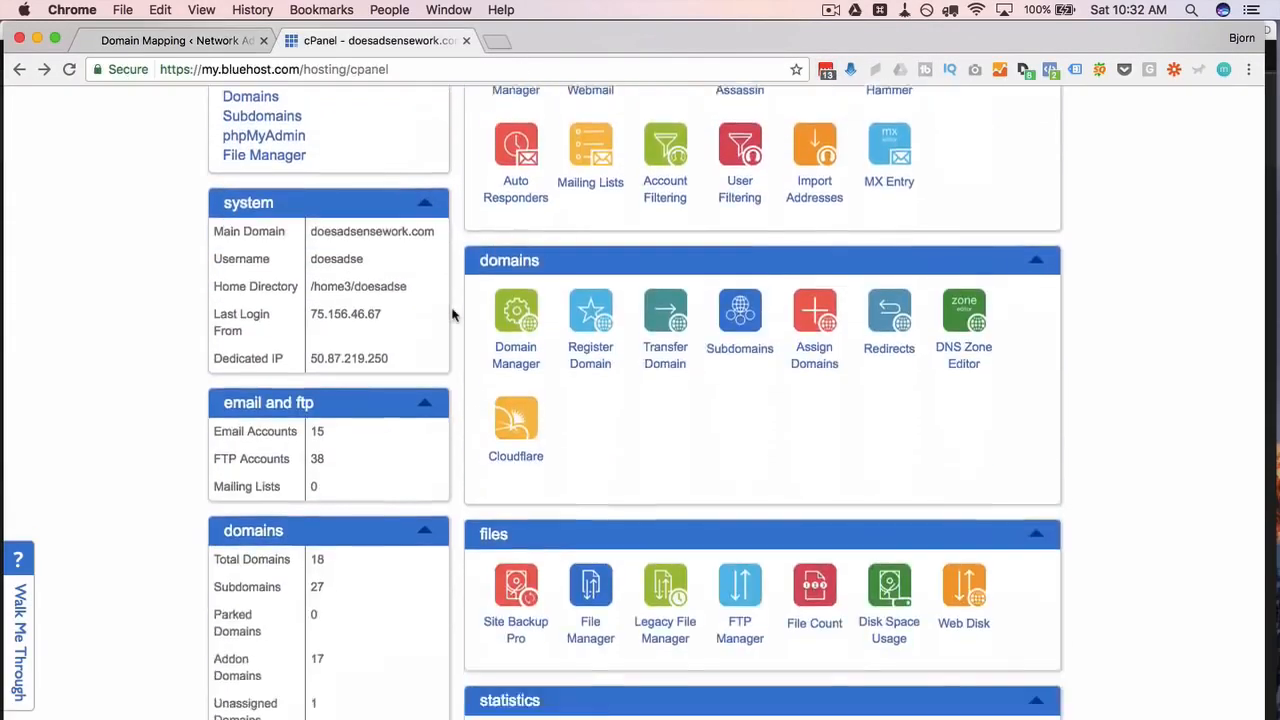
pyautogui.scroll(-5, 452, 315)
pyautogui.click(593, 416)
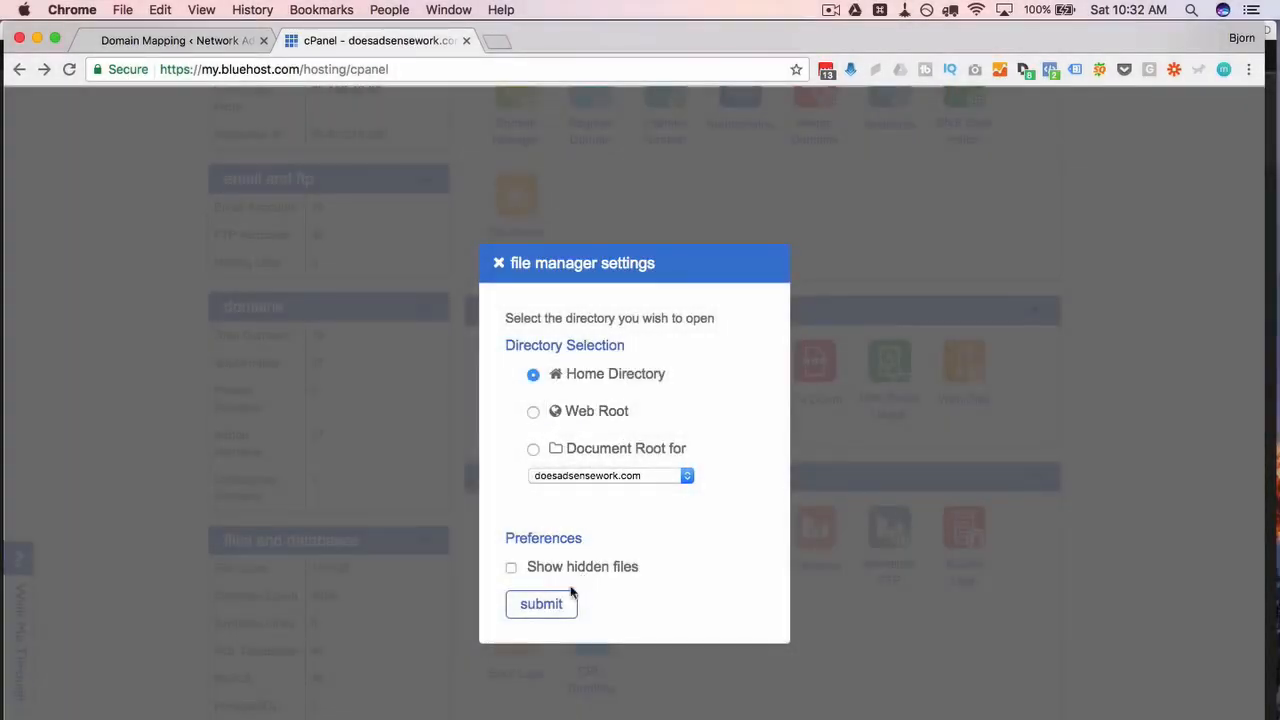
pyautogui.click(553, 611)
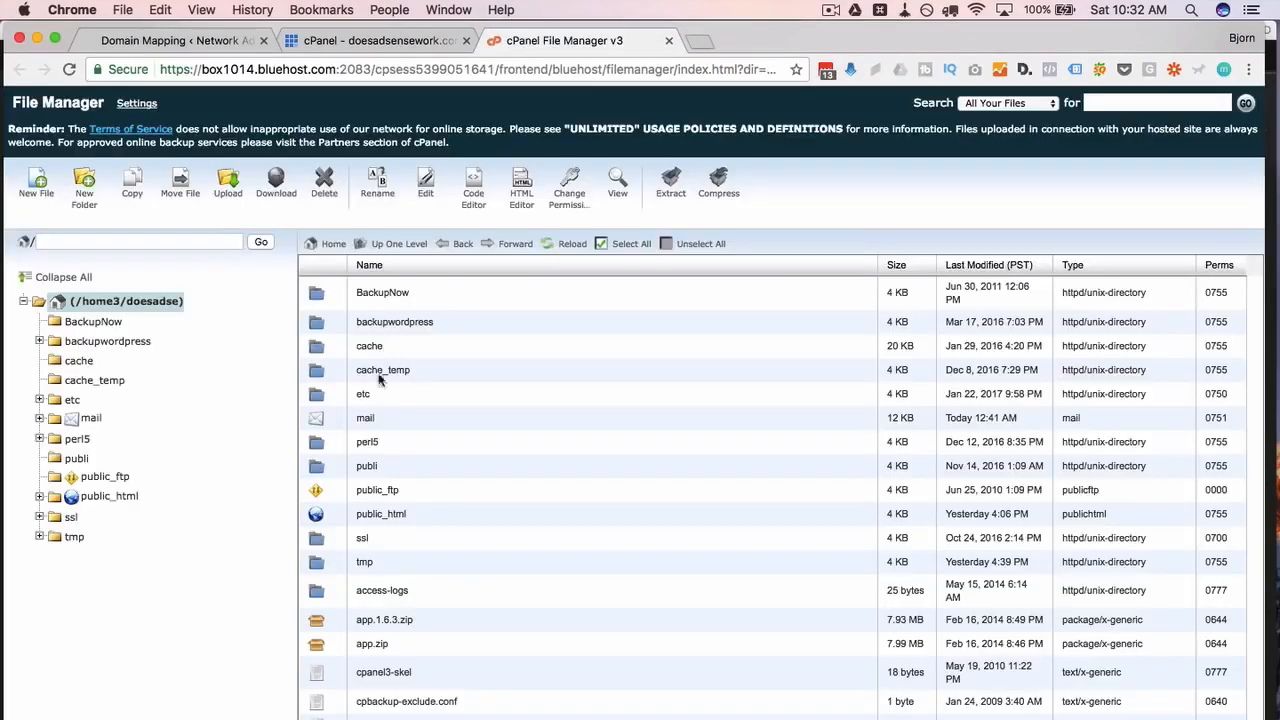
# - Browse through public_html/origamifold/wp-content/plugins into the wordpress-mu-domain-mapping folder
pyautogui.doubleClick(311, 514)
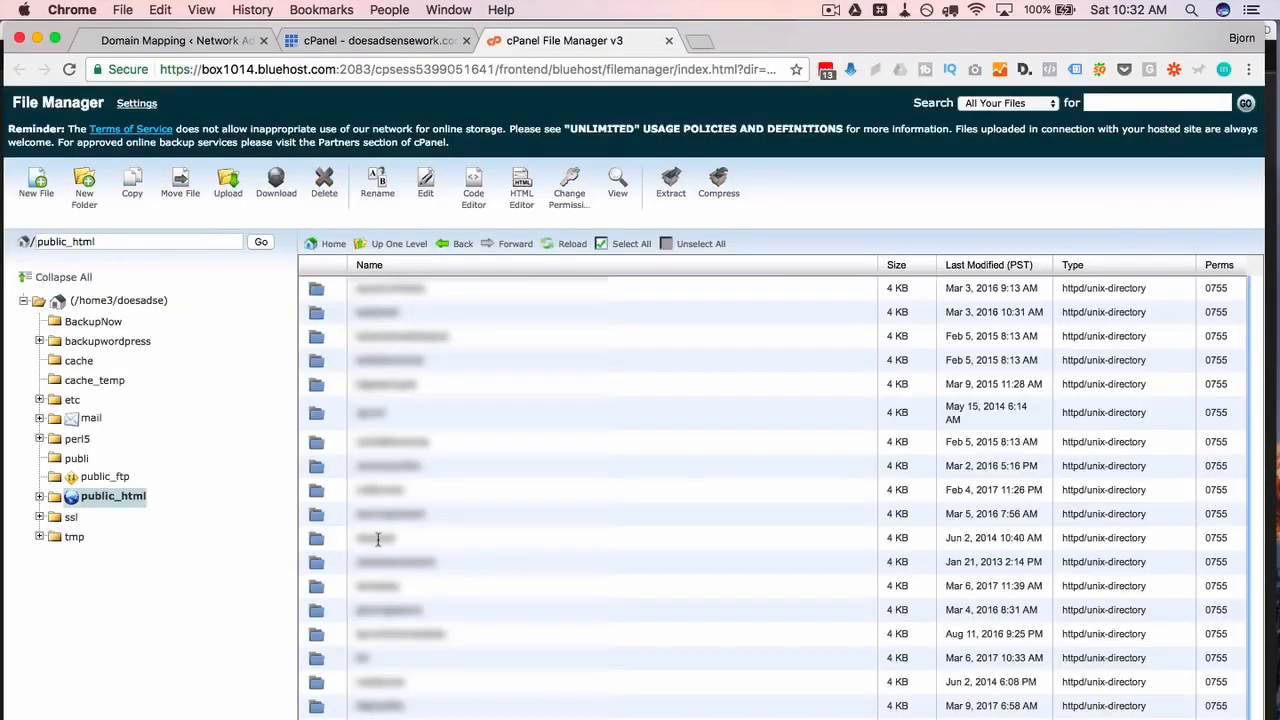
pyautogui.scroll(-3, 378, 540)
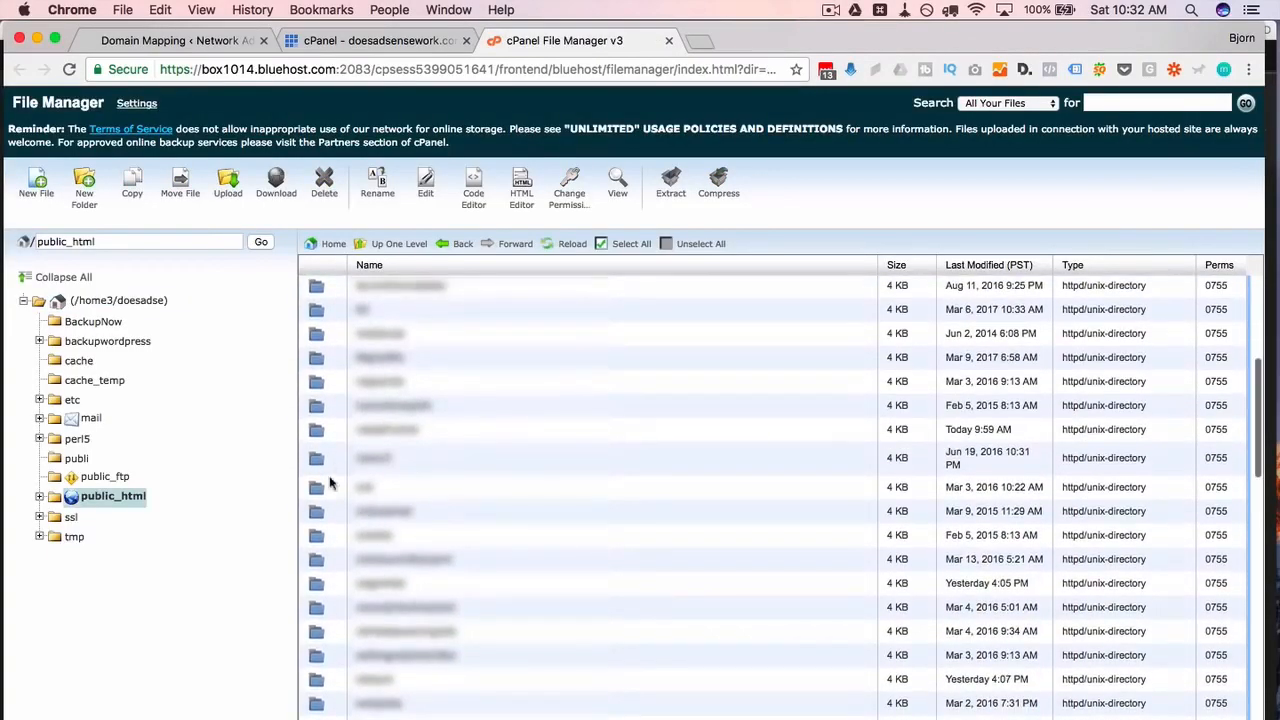
pyautogui.doubleClick(328, 585)
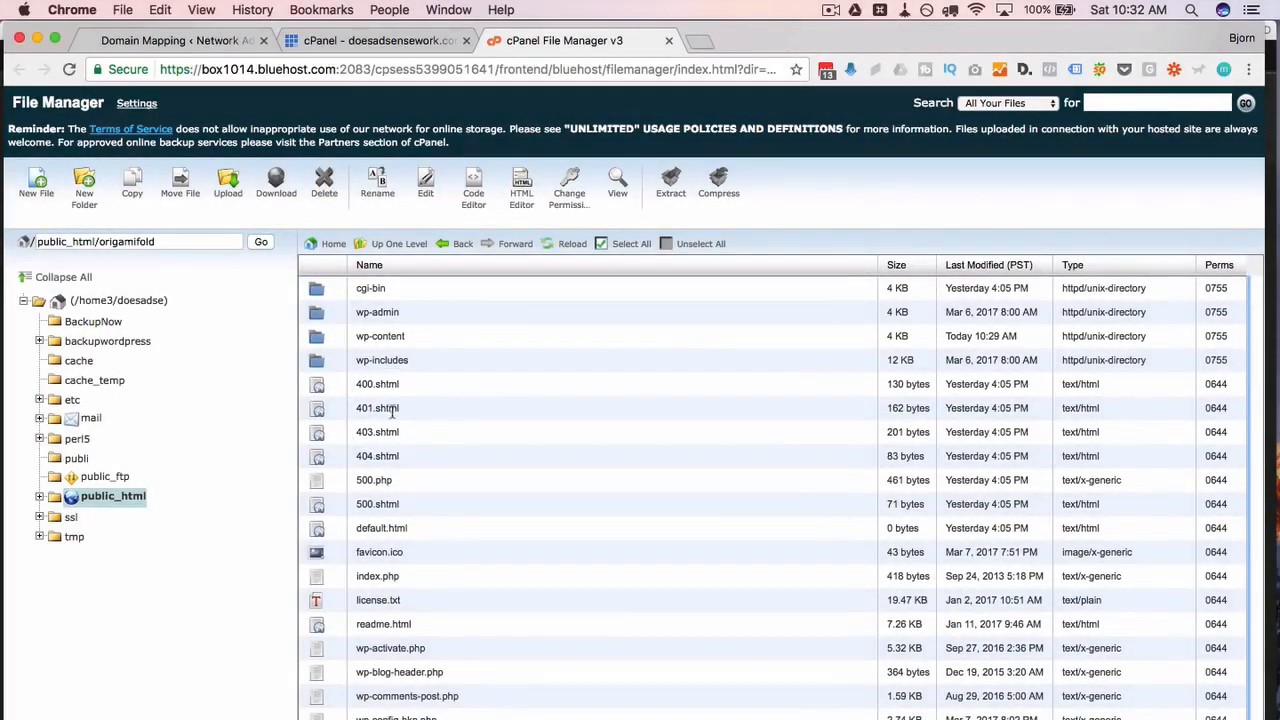
pyautogui.doubleClick(330, 338)
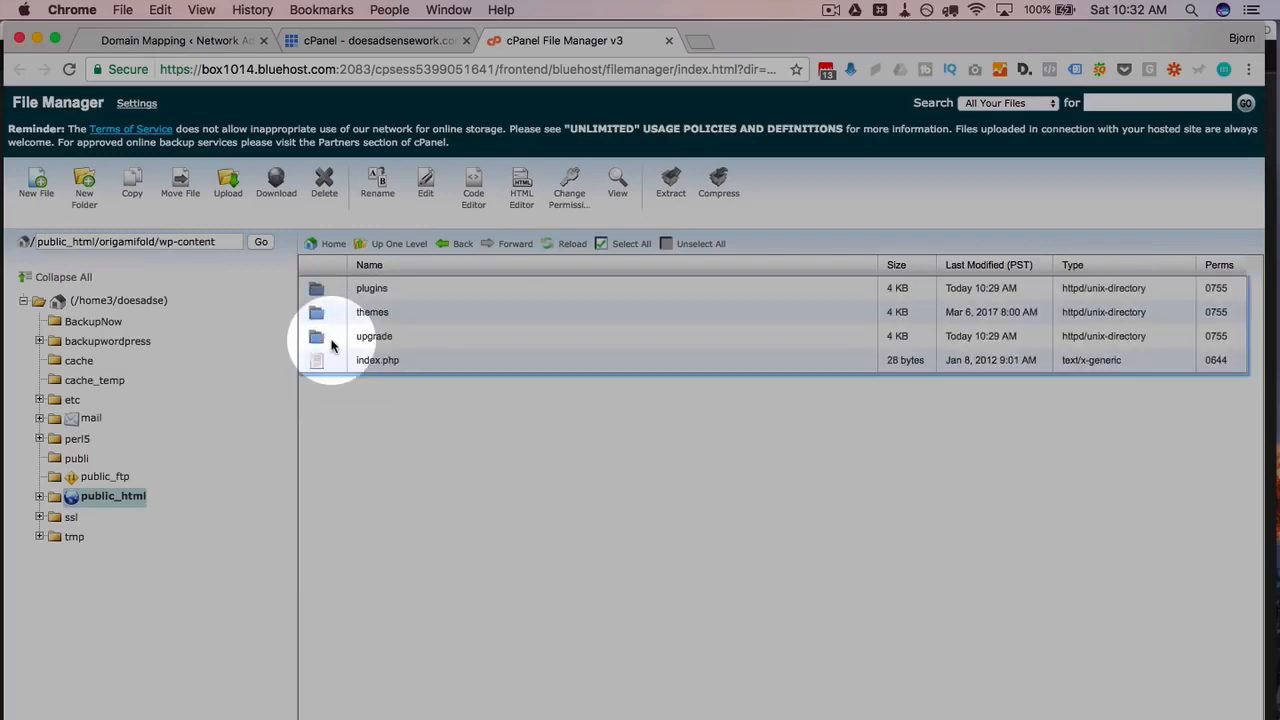
pyautogui.doubleClick(330, 289)
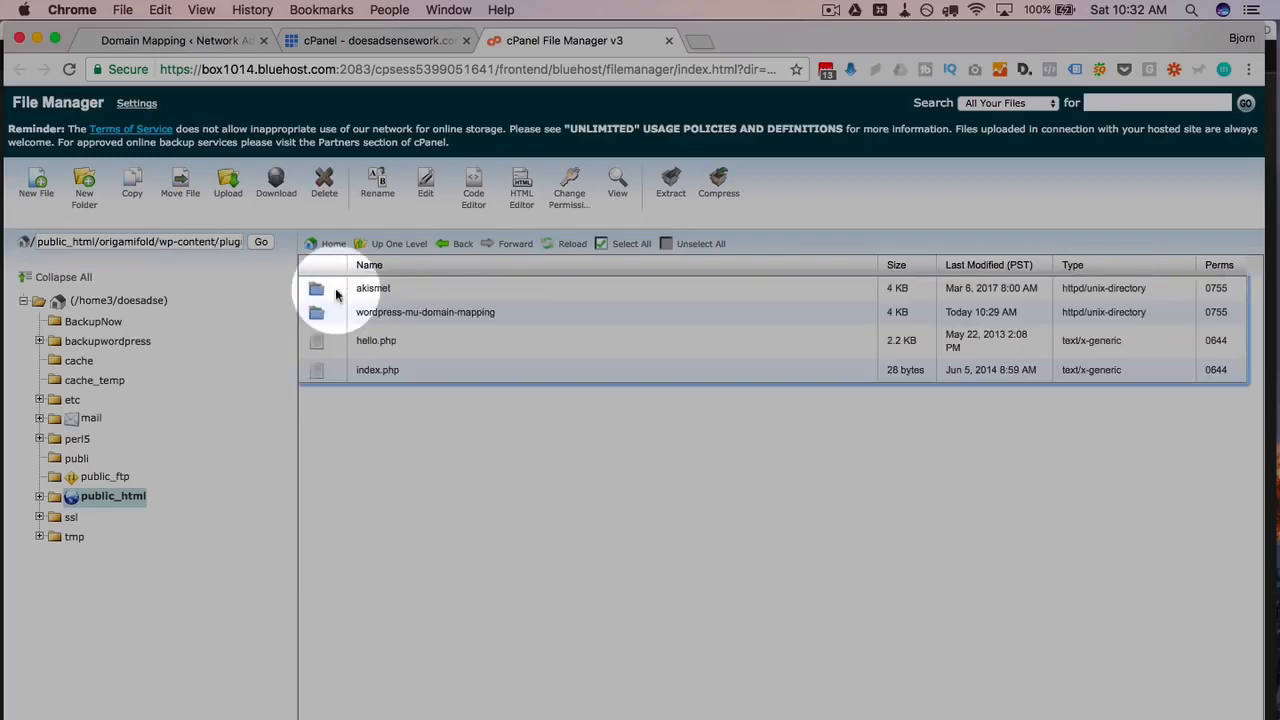
pyautogui.click(526, 313)
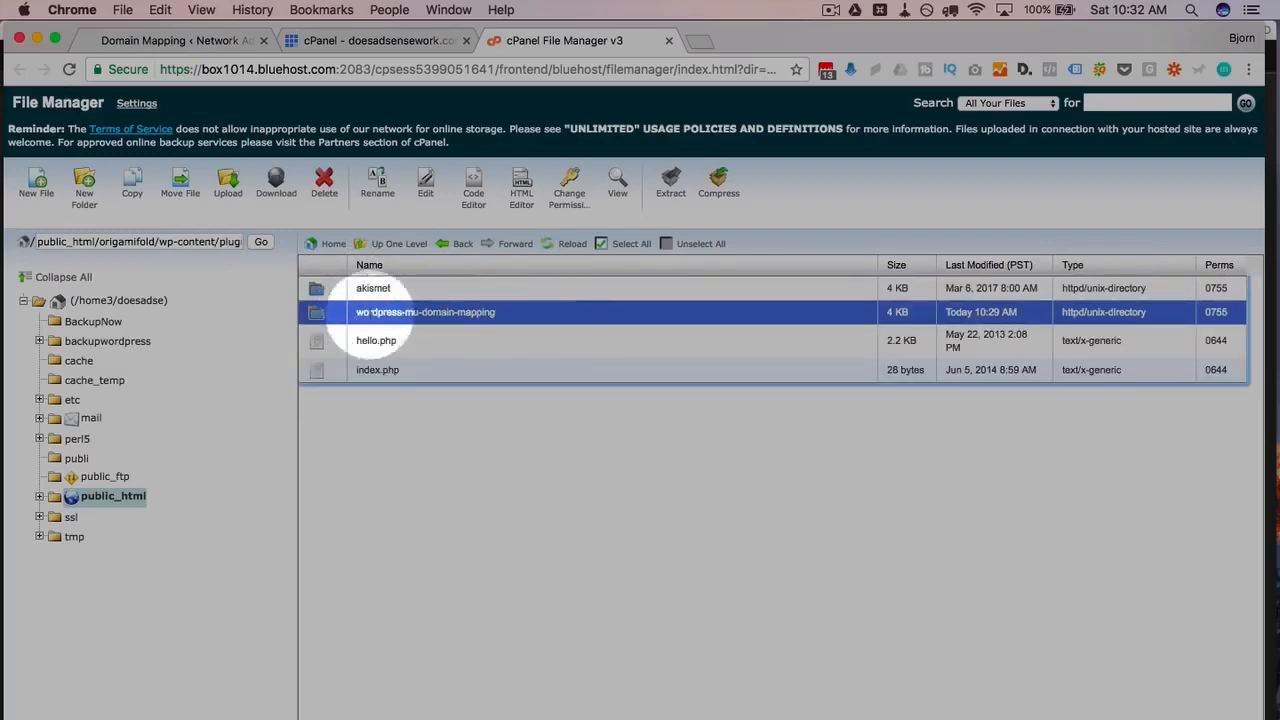
pyautogui.doubleClick(519, 318)
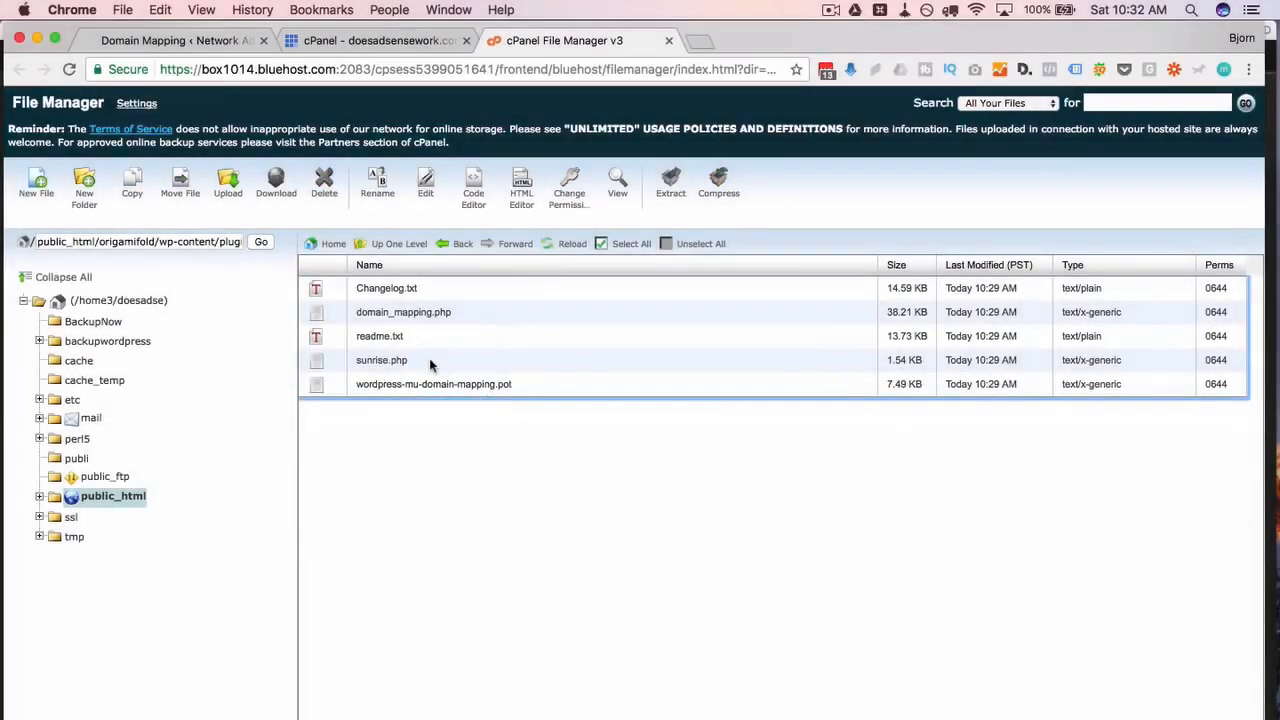
# - Move sunrise.php to /public_html/origamifold/wp-content/, checking the destination against the path in the Domain Mapping instructions
pyautogui.click(428, 362)
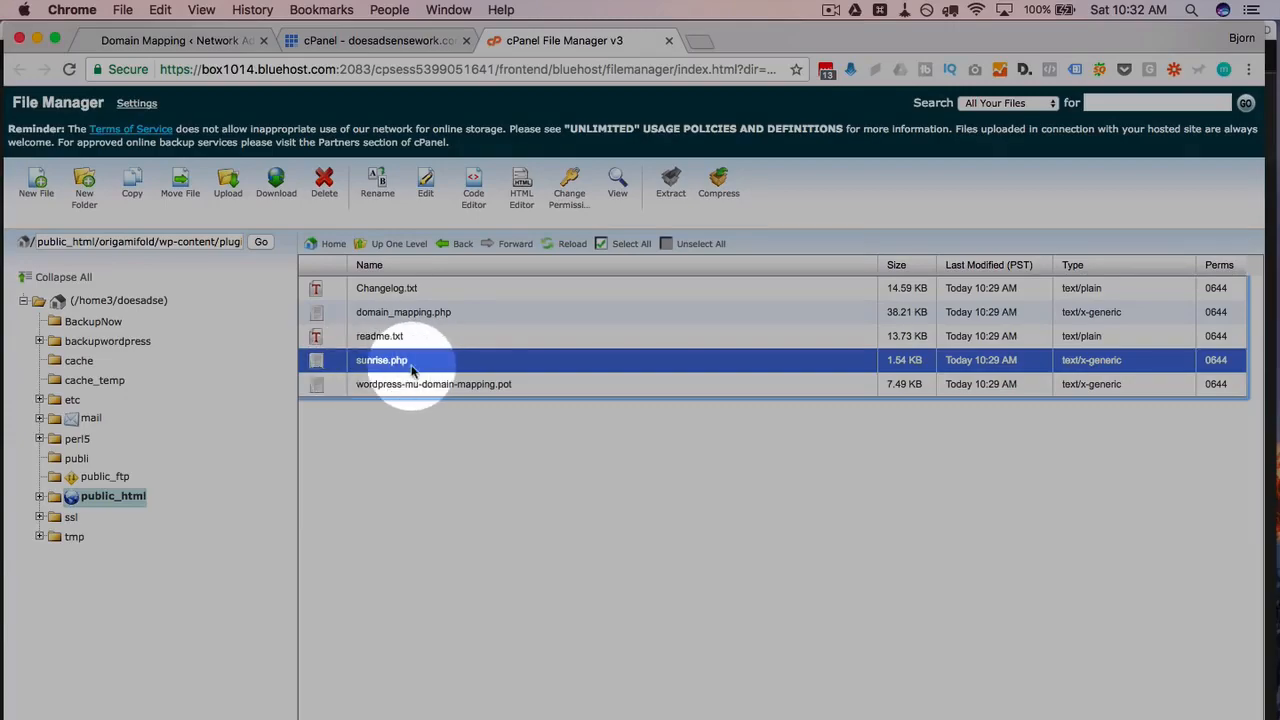
pyautogui.click(180, 185)
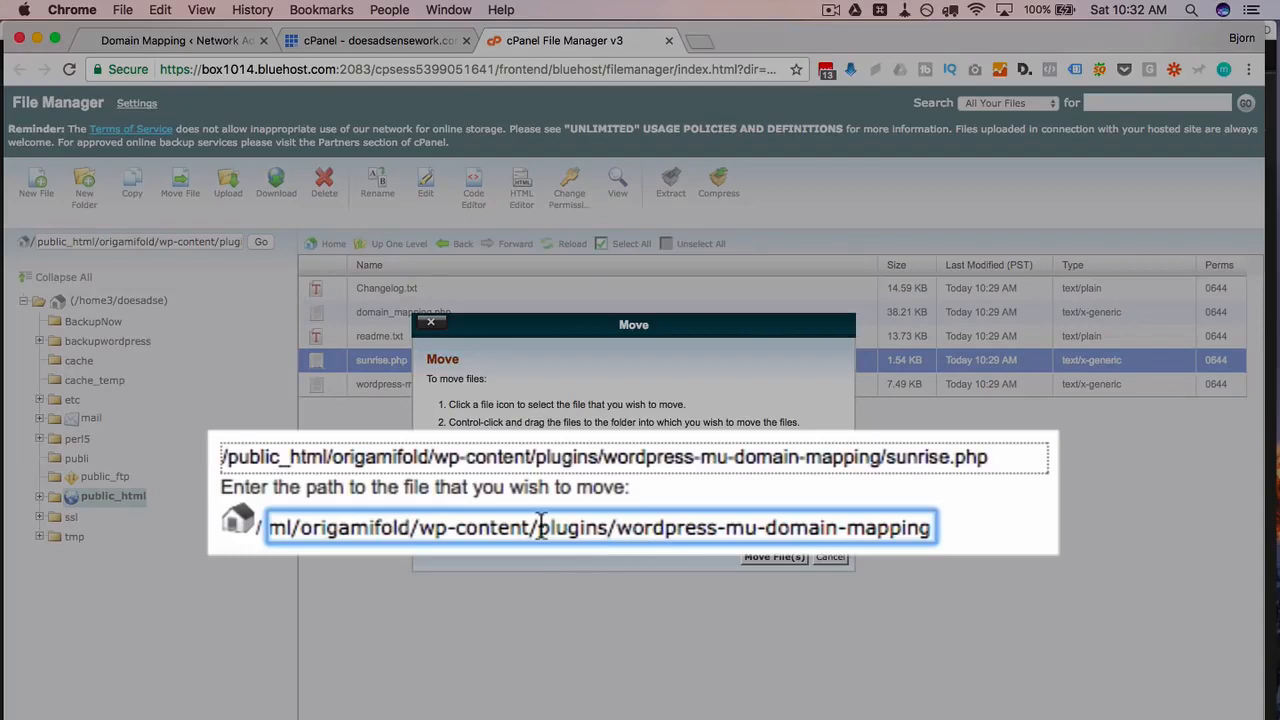
pyautogui.moveTo(541, 527); pyautogui.dragTo(985, 526)
pyautogui.press('BackSpace')
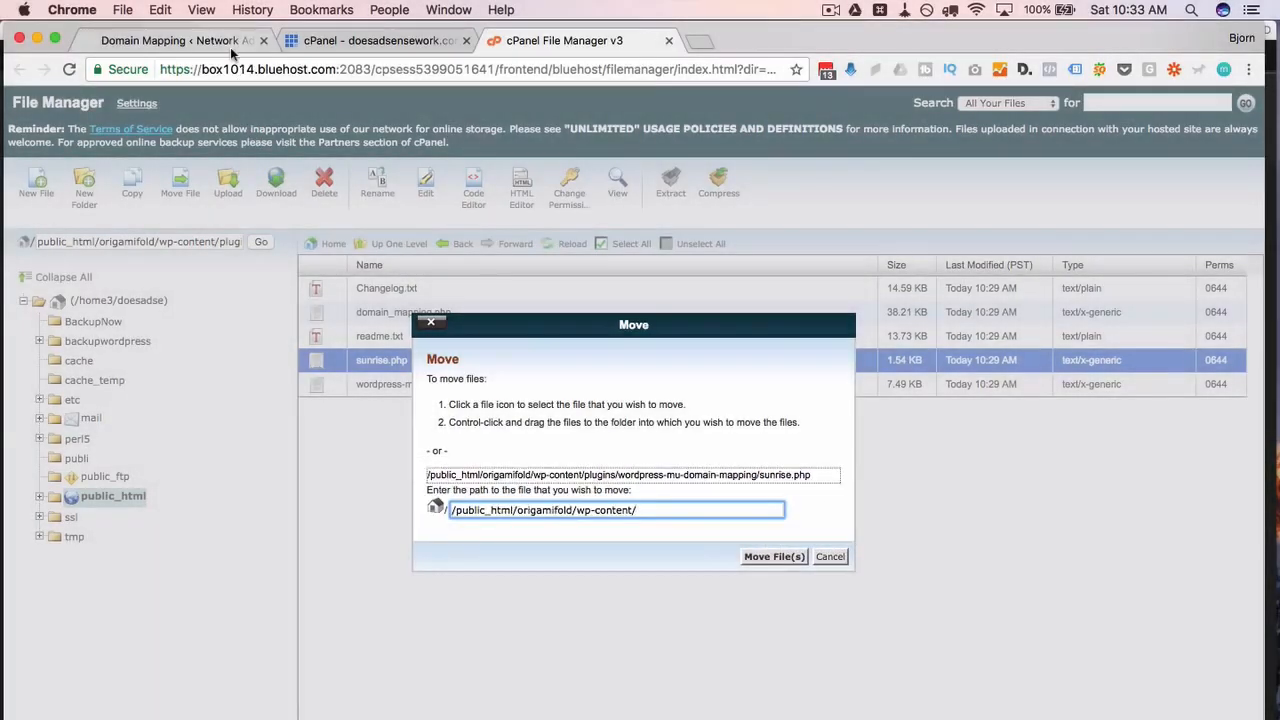
pyautogui.click(230, 47)
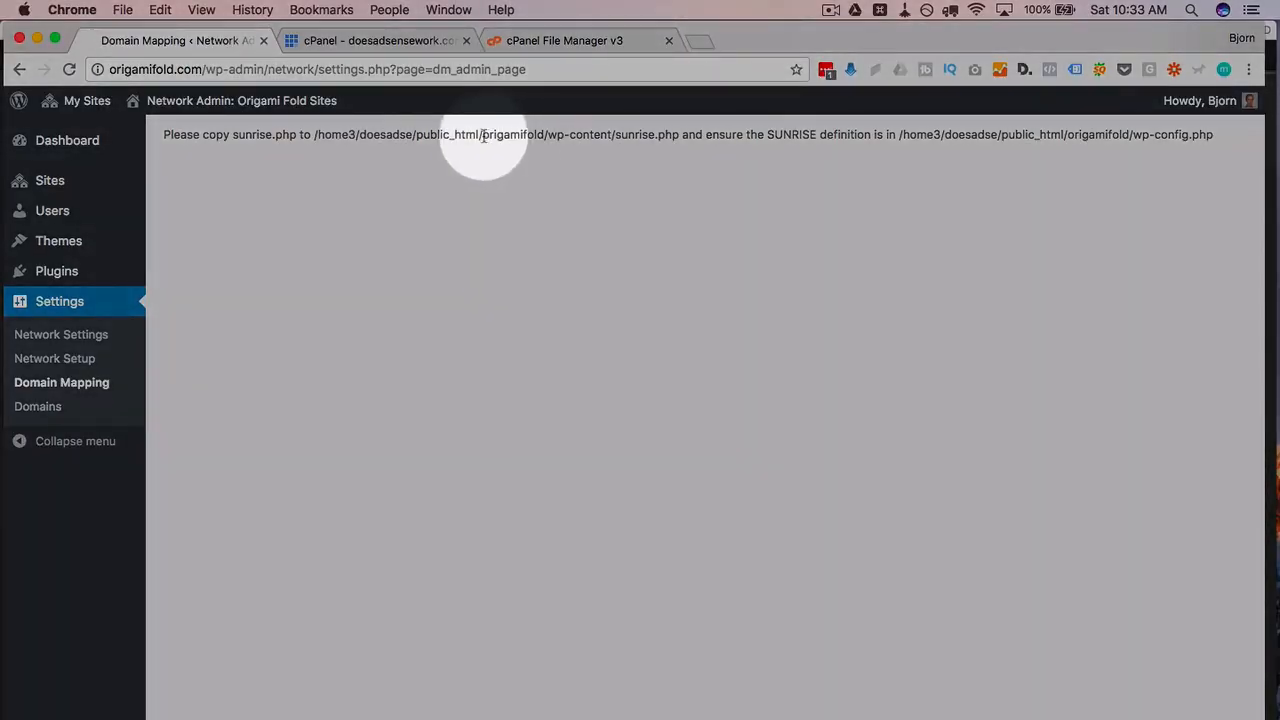
pyautogui.moveTo(483, 134); pyautogui.dragTo(616, 138)
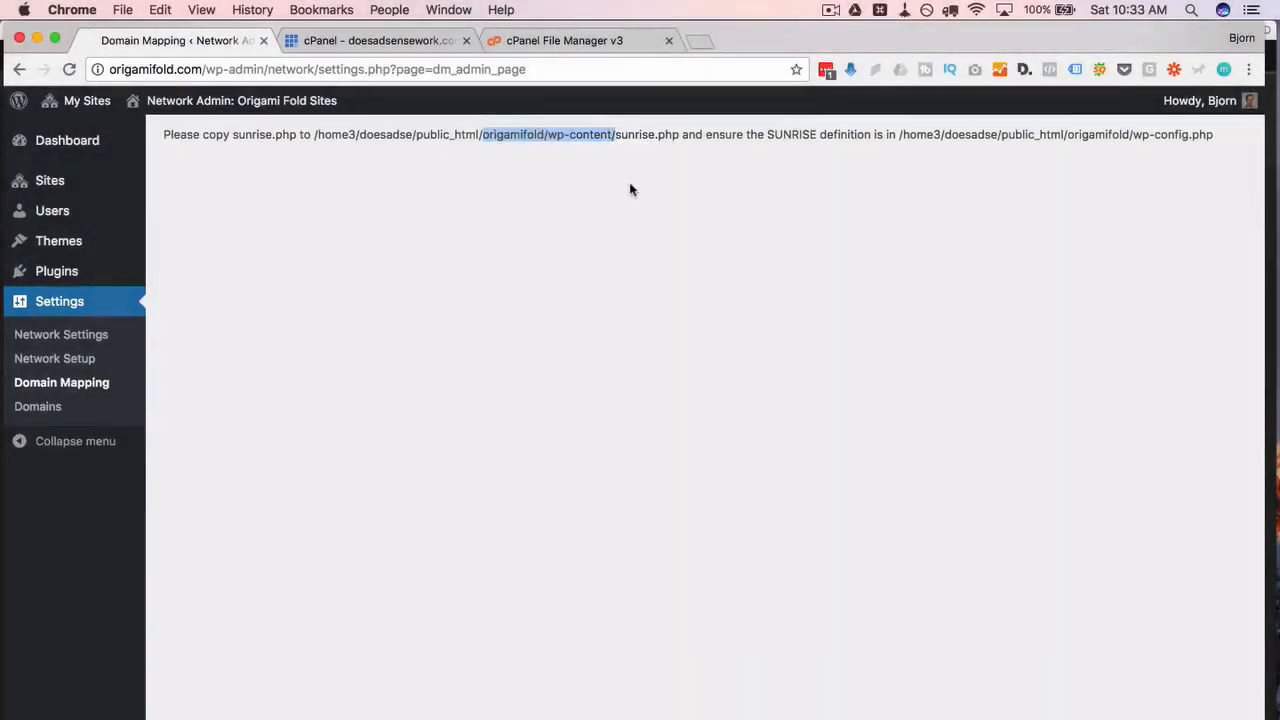
pyautogui.click(519, 47)
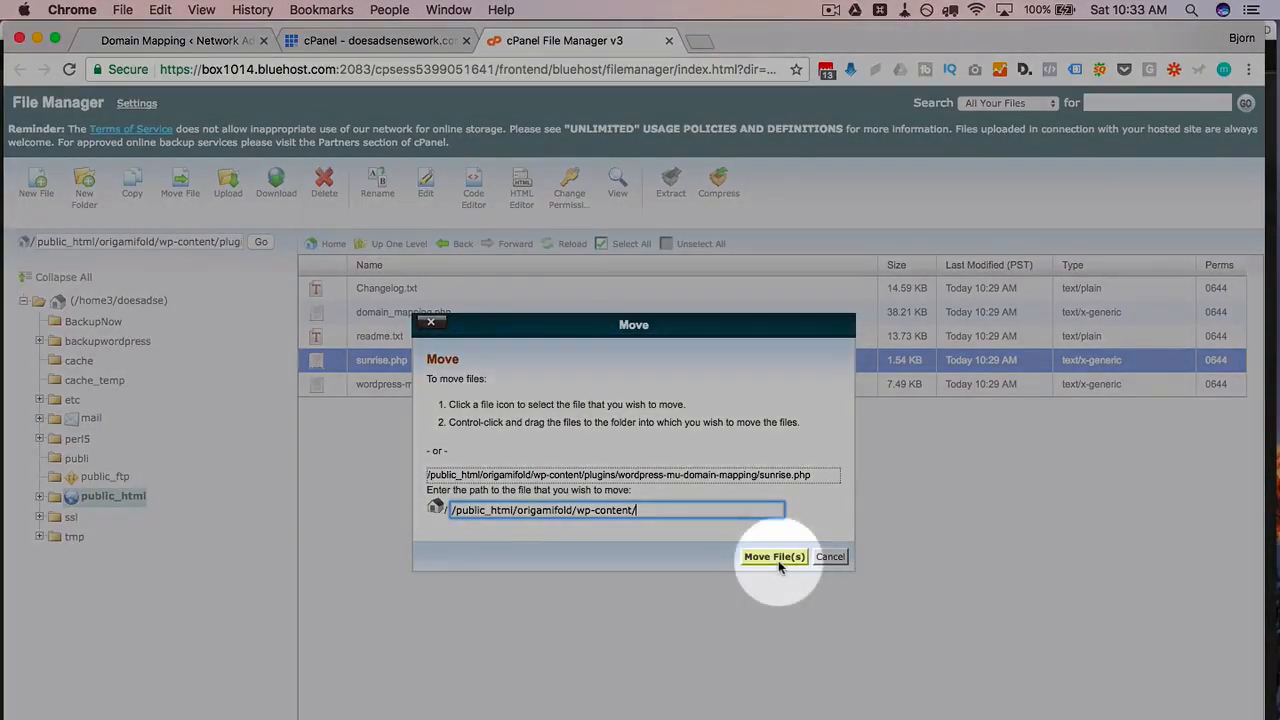
pyautogui.click(778, 558)
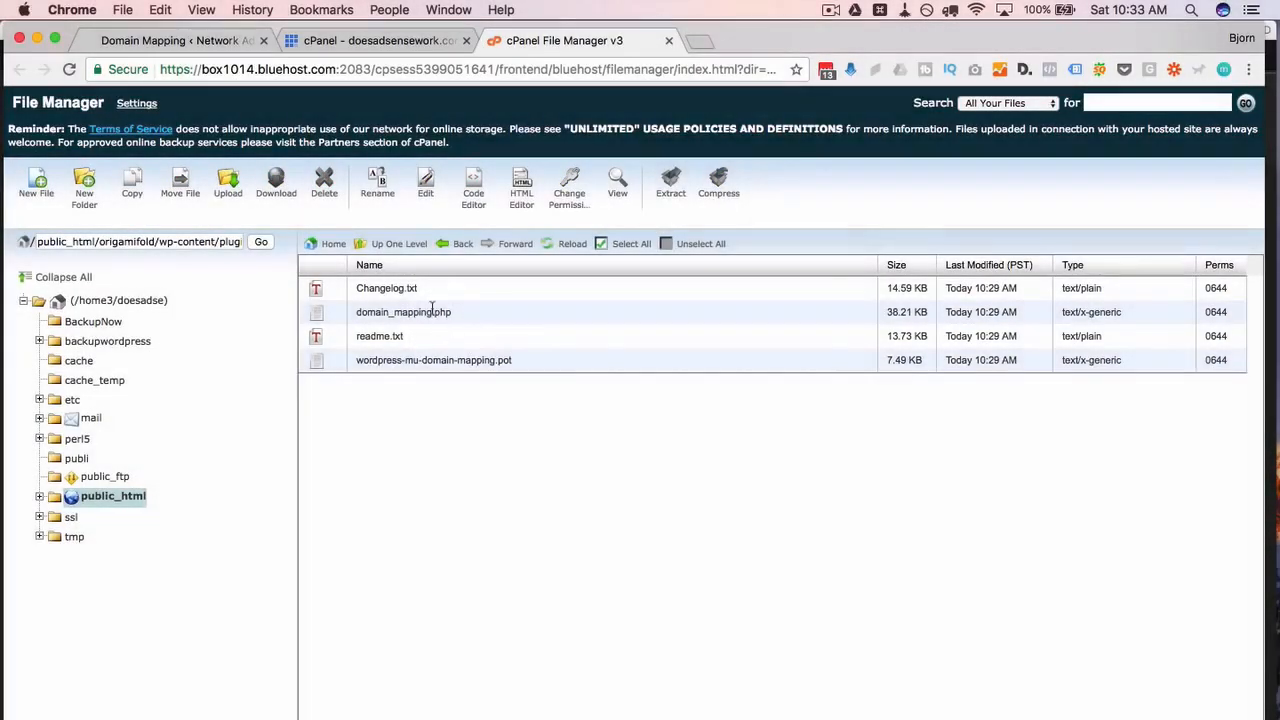
# - Return to the public_html/origamifold/wp-content folder and check that sunrise.php is in it
pyautogui.click(448, 250)
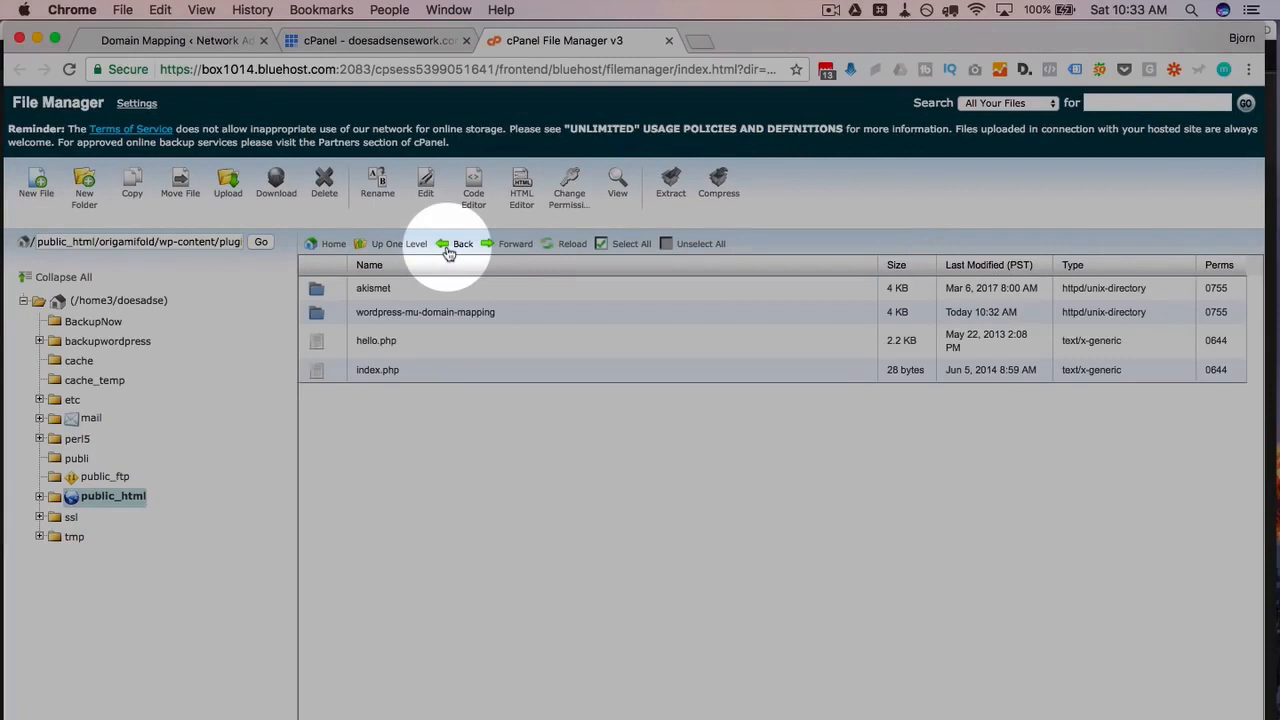
pyautogui.click(448, 250)
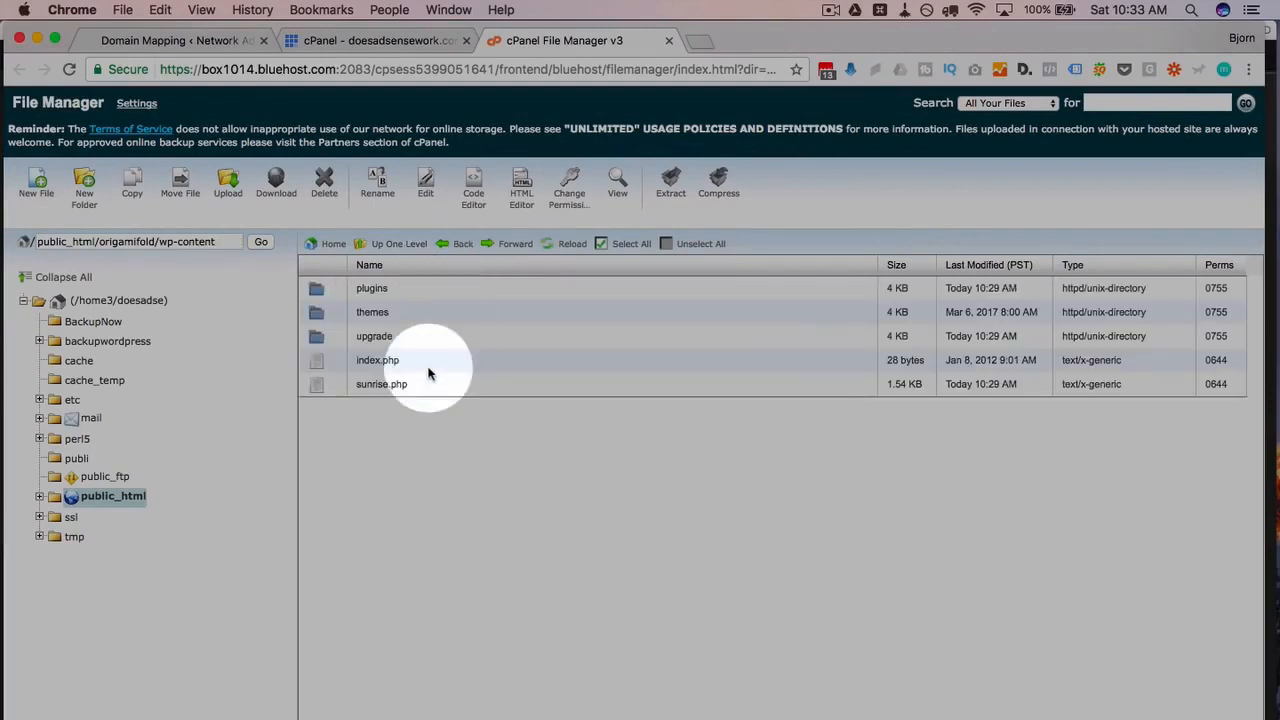
pyautogui.click(430, 388)
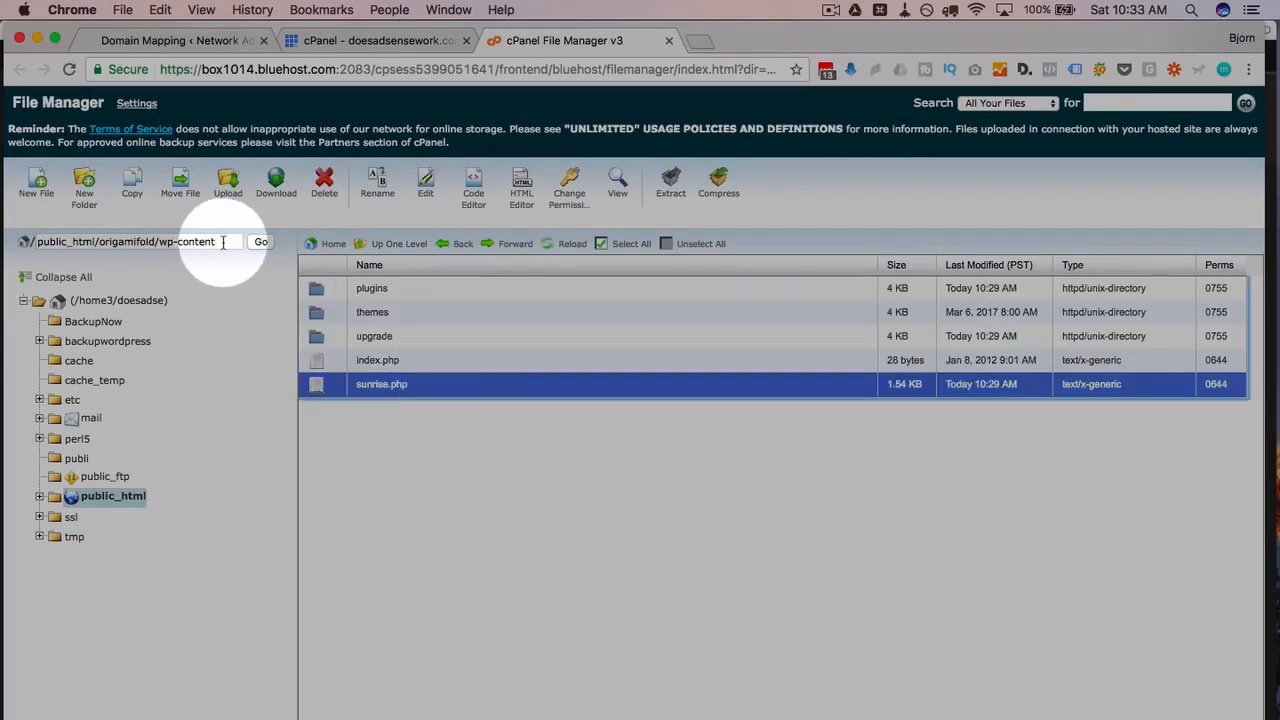
pyautogui.tripleClick(147, 241)
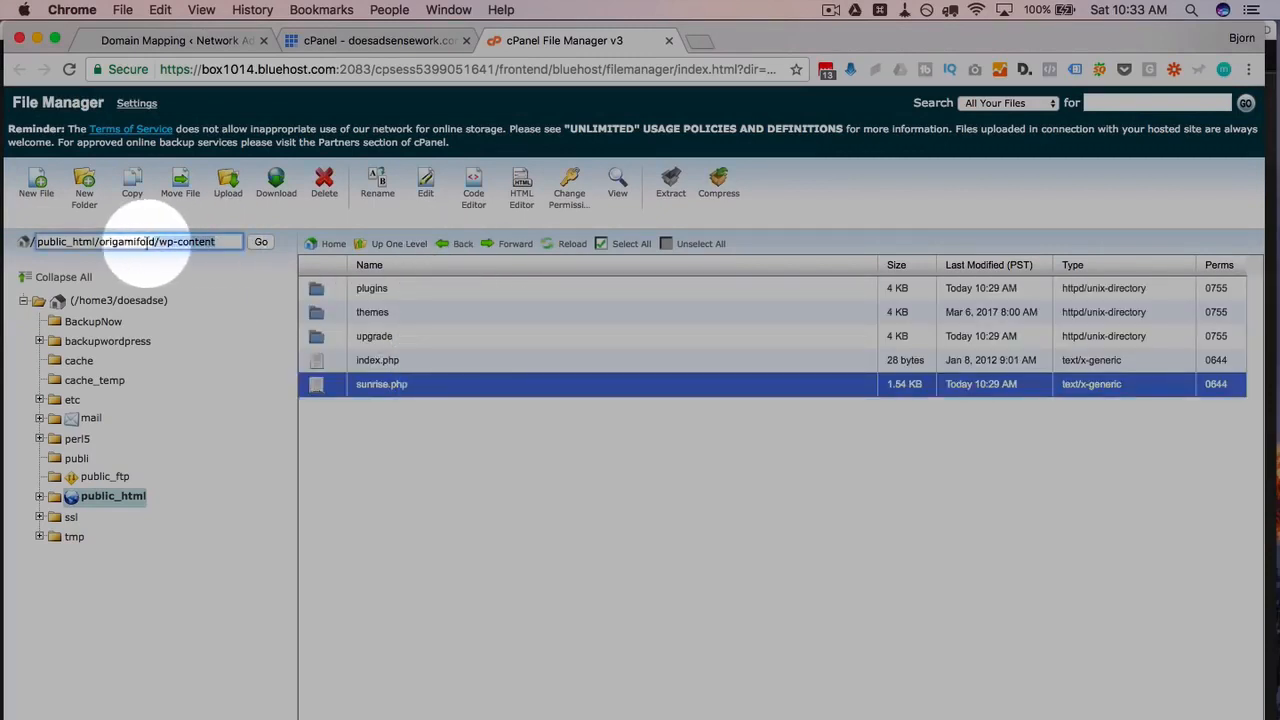
pyautogui.click(464, 384)
pyautogui.click(437, 392)
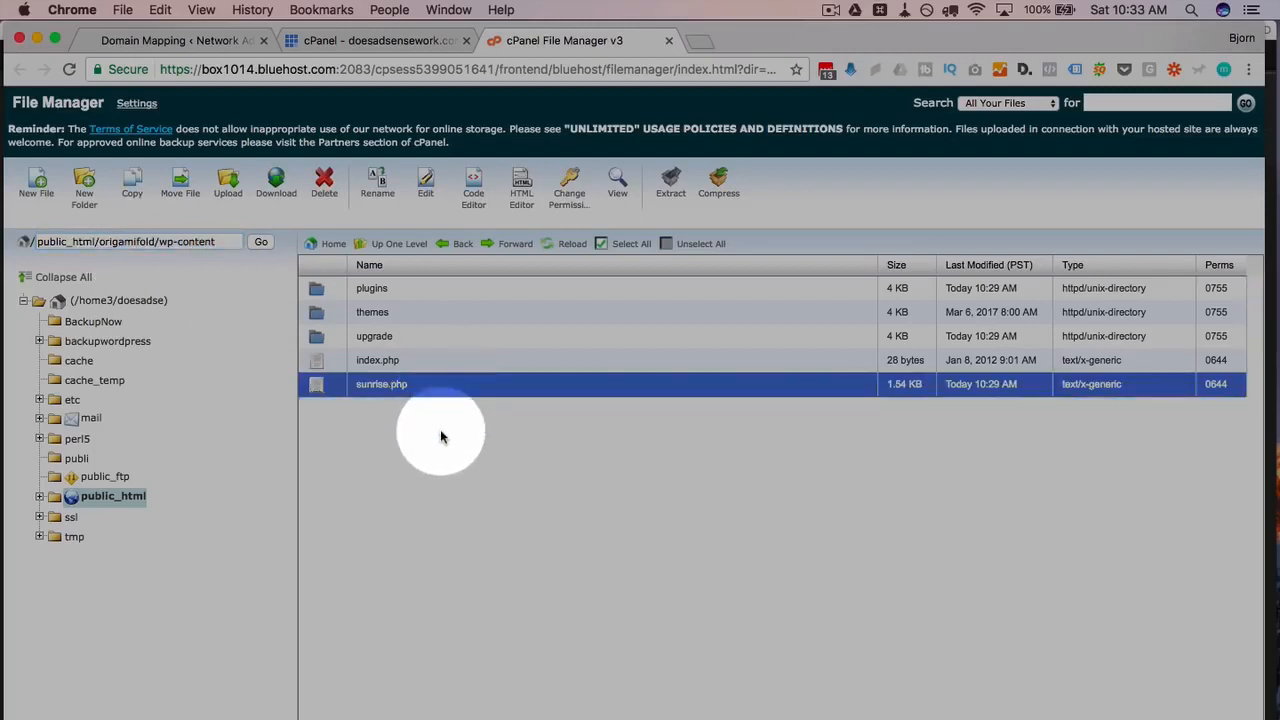
# - Reread the network's Domain Mapping instructions for the file that must contain the SUNRISE definition
pyautogui.click(330, 40)
pyautogui.click(210, 38)
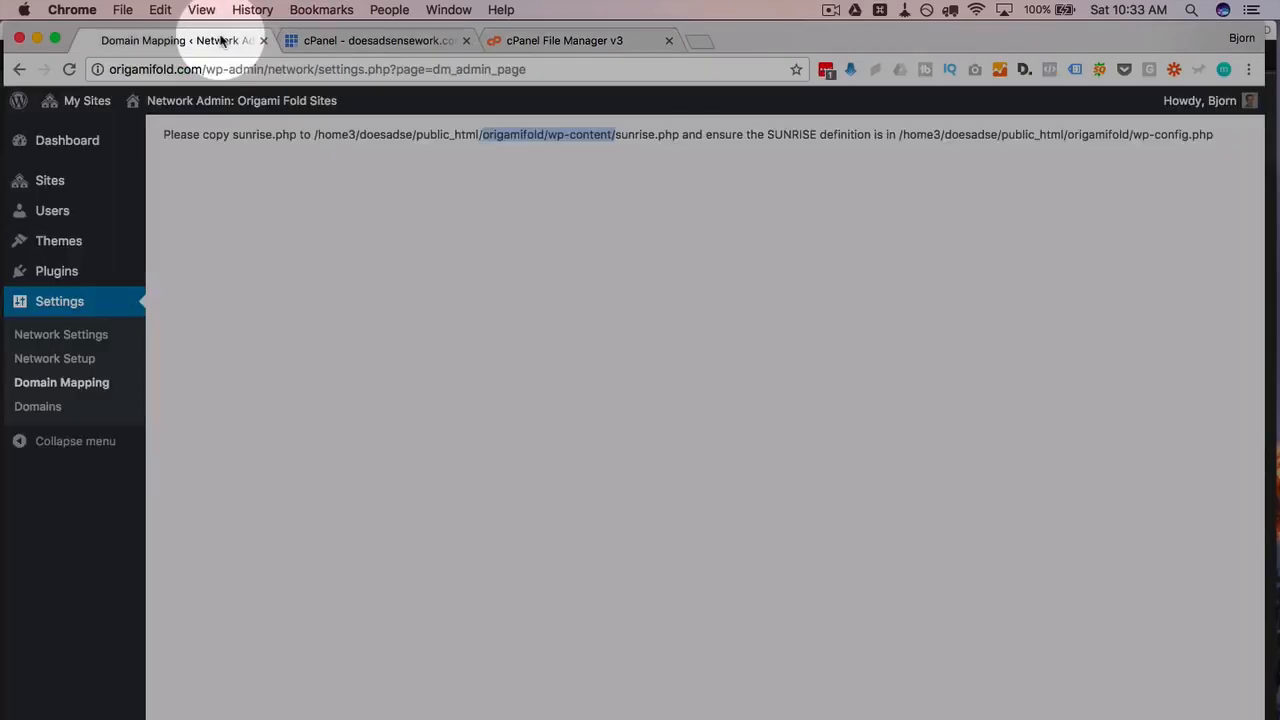
pyautogui.moveTo(766, 135); pyautogui.dragTo(1229, 138)
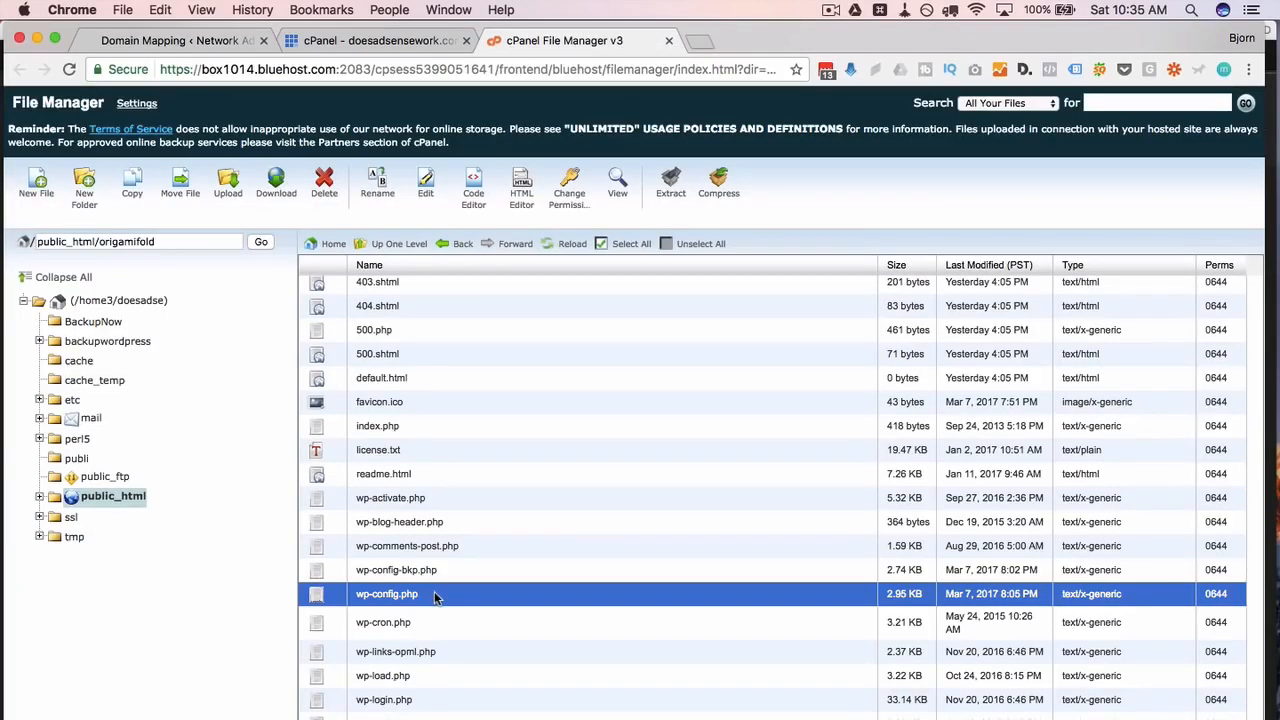
# - Open wp-config.php from the public_html/origamifold folder for code editing
pyautogui.rightClick(434, 597)
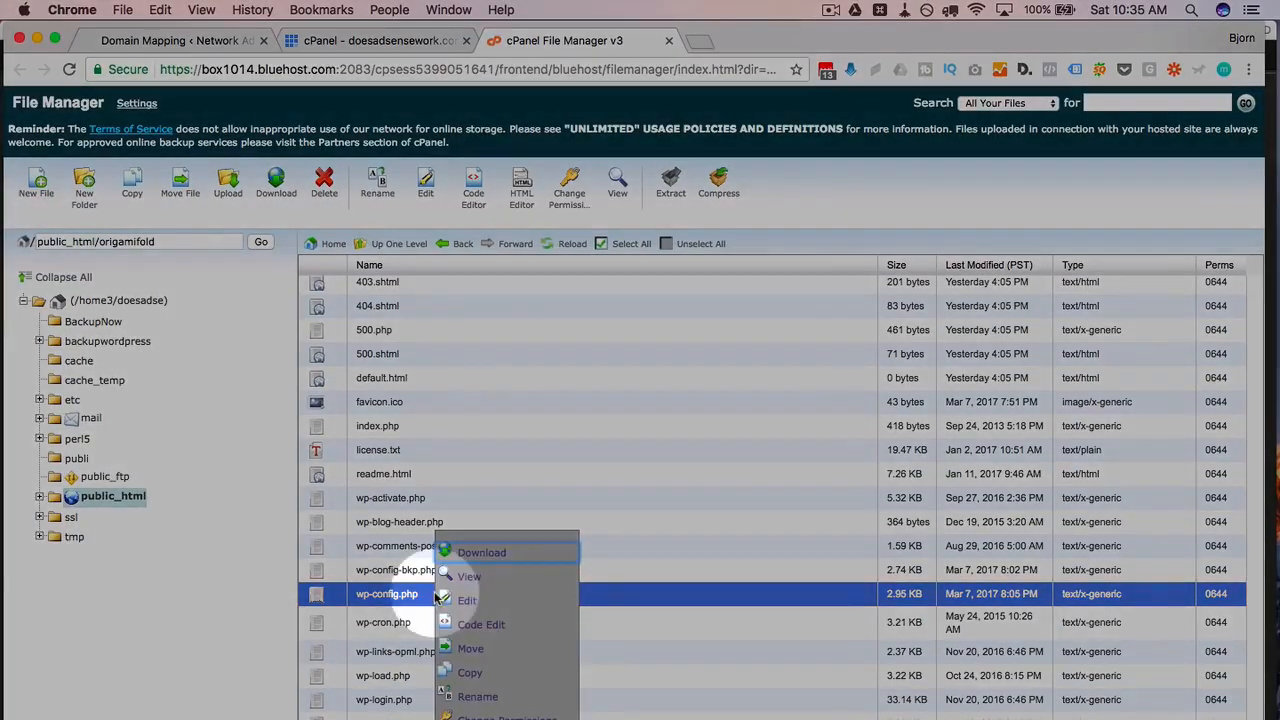
pyautogui.click(495, 628)
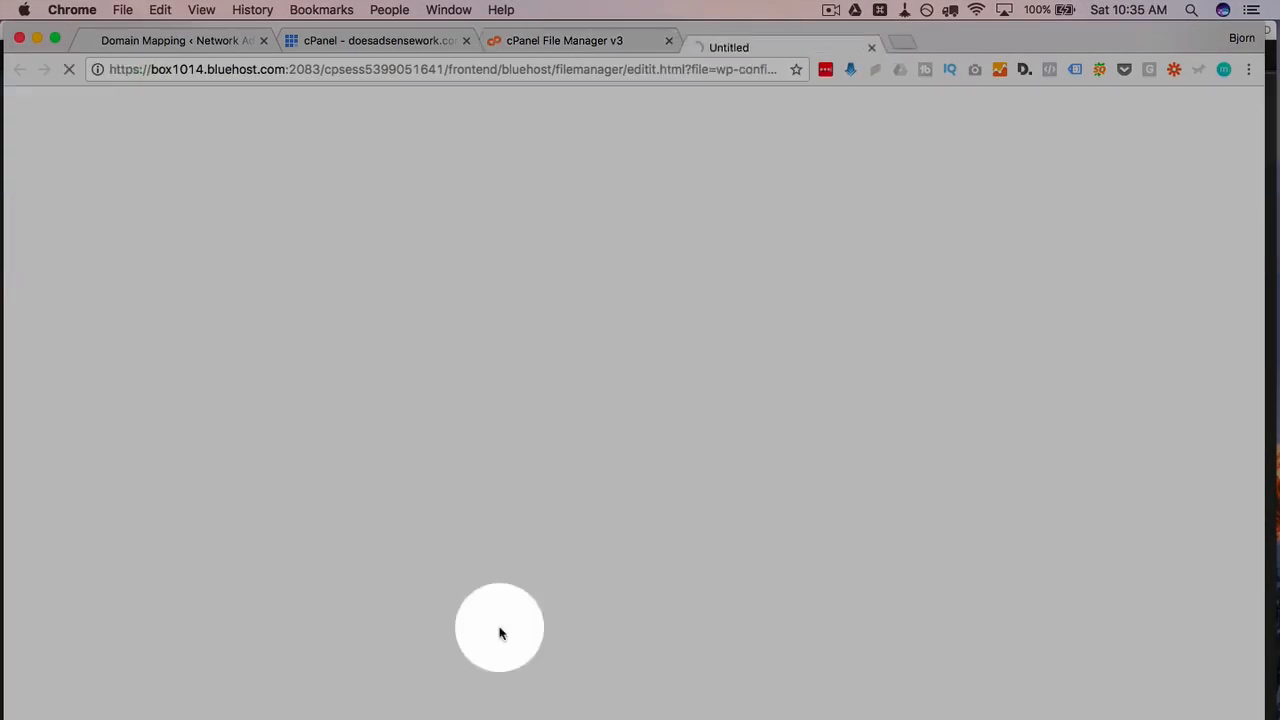
pyautogui.scroll(-15, 144, 326)
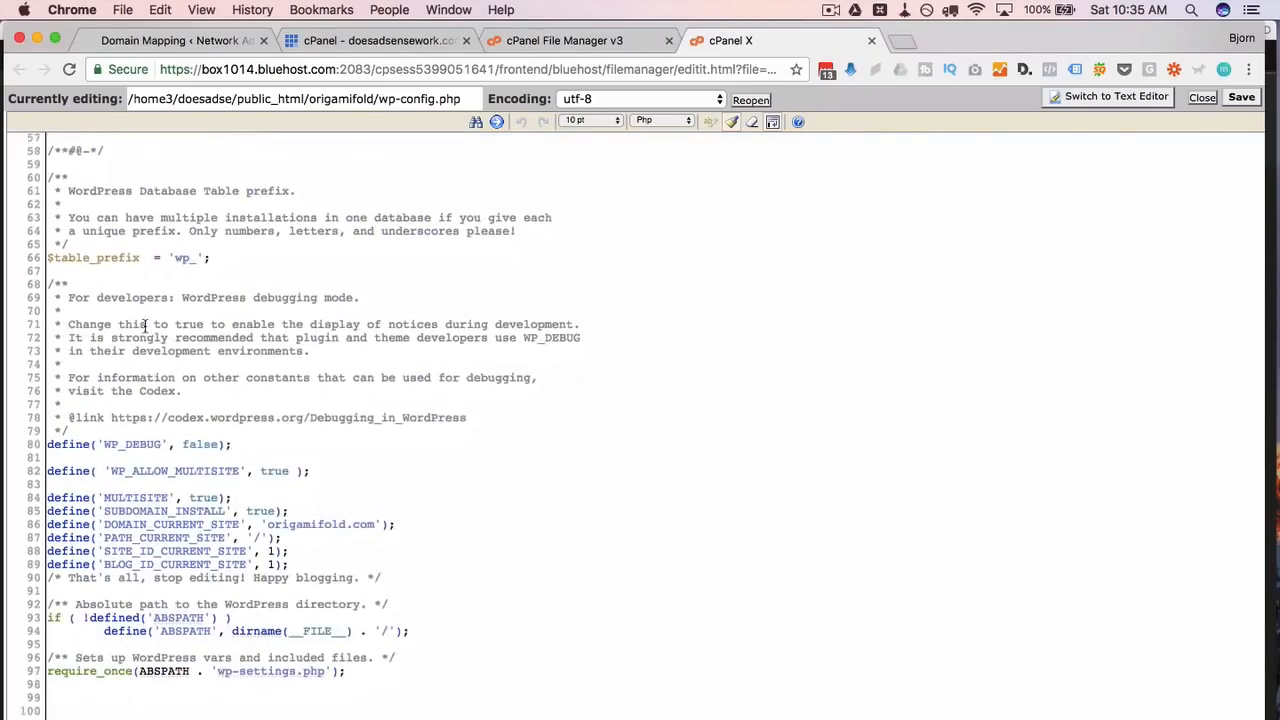
pyautogui.scroll(3, 144, 333)
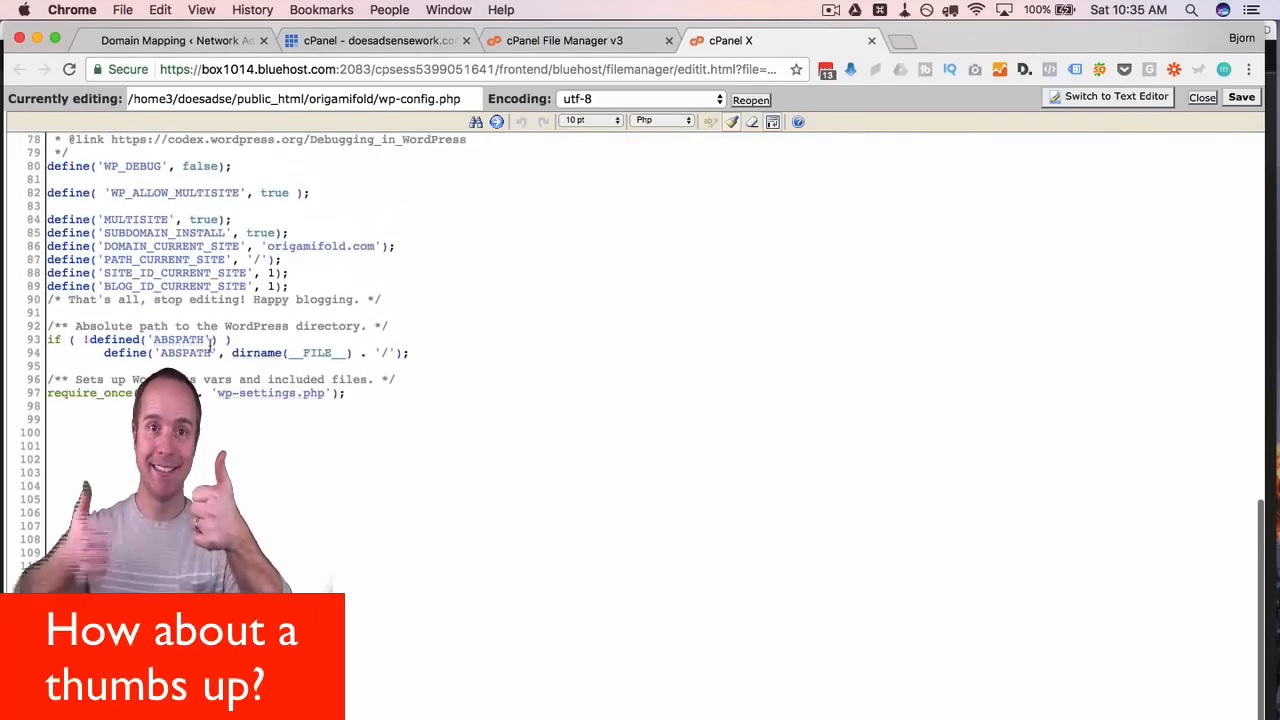
# - Add the line define( 'SUNRISE', 'on' ); above the "Sets up WordPress vars and included files" comment in wp-config.php
pyautogui.click(425, 380)
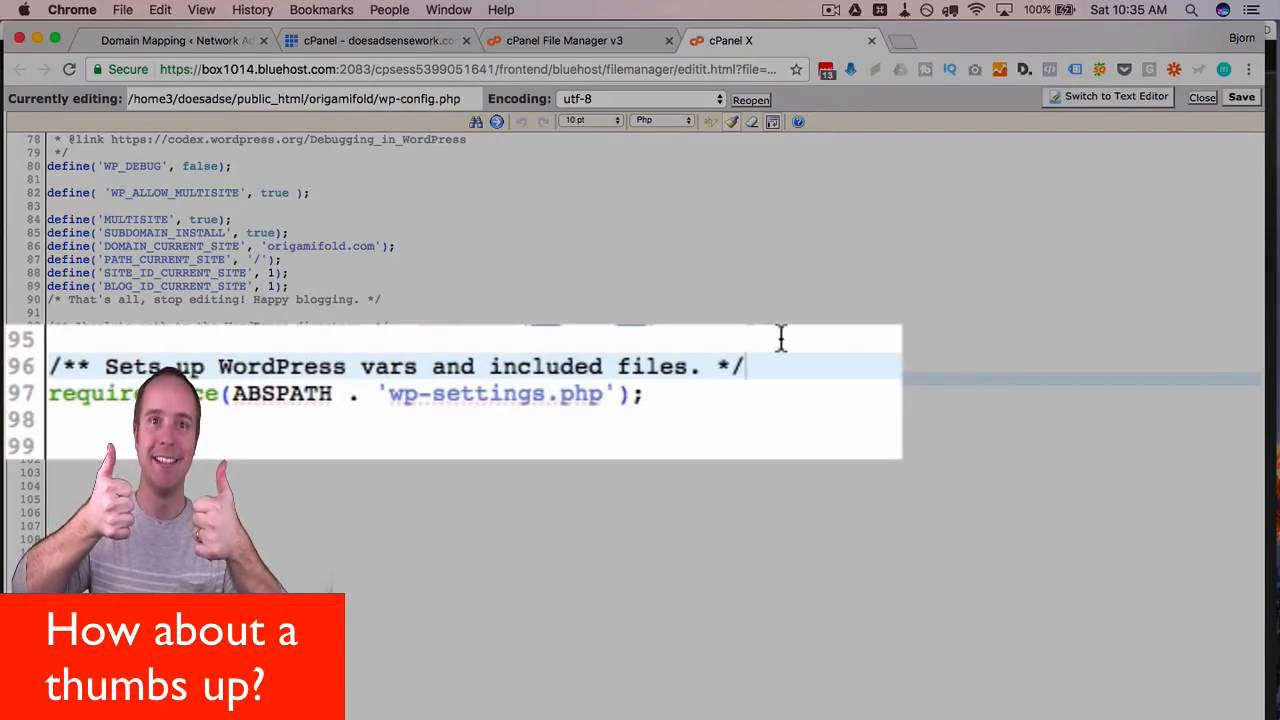
pyautogui.press('Up')
pyautogui.press('Return')
pyautogui.press('Return')
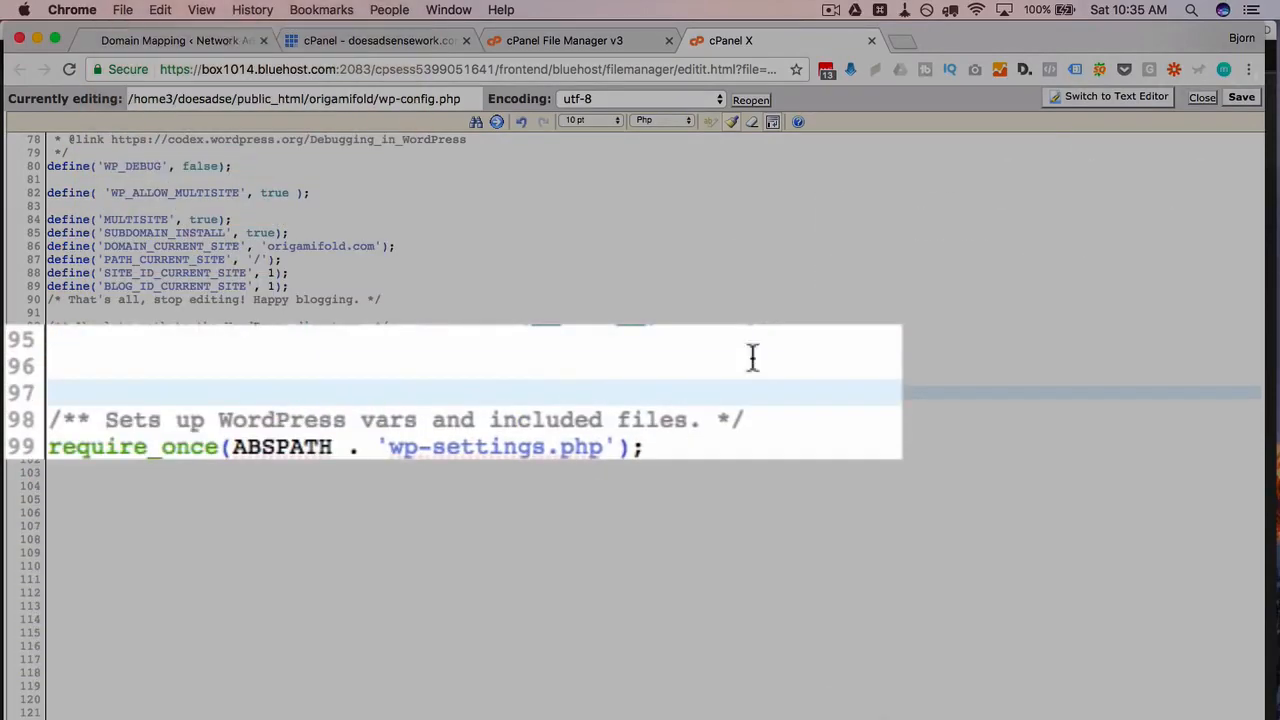
pyautogui.write("define( 'SUNRISE', 'on' );")
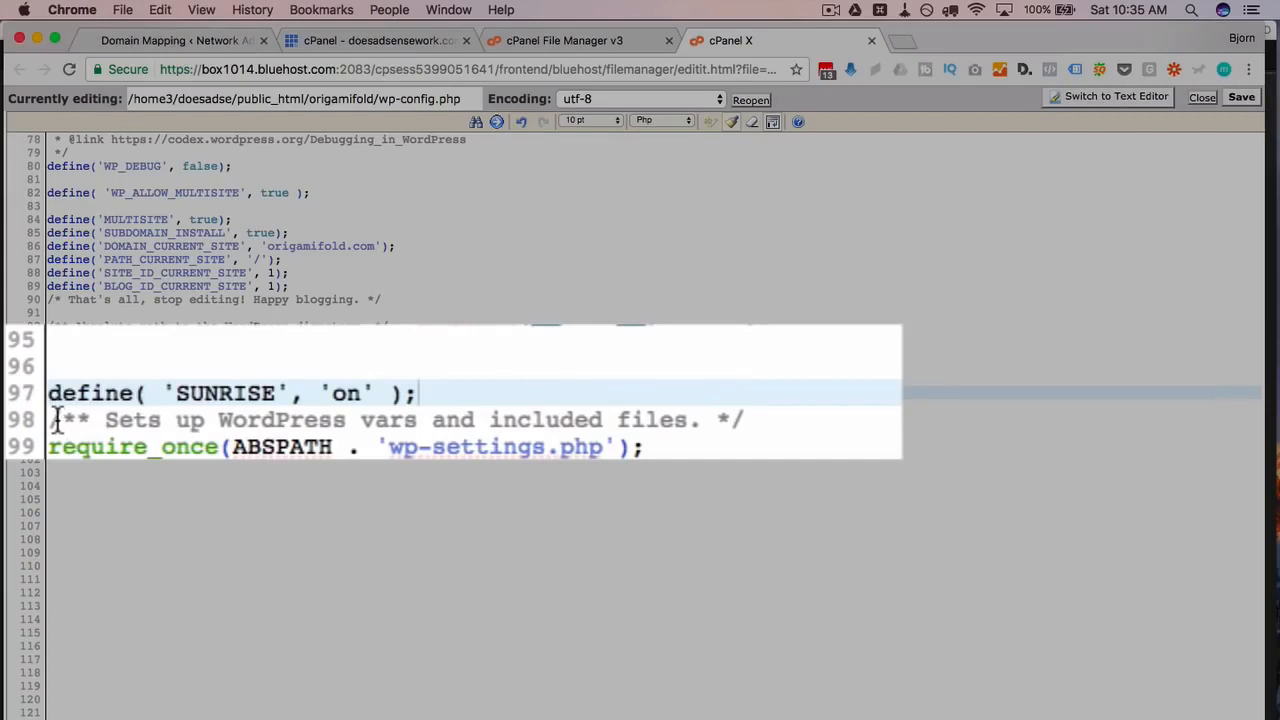
# - Copy the "Sets up WordPress vars" comment above the SUNRISE definition and add a blank line below the definition
pyautogui.moveTo(62, 420)
pyautogui.mouseDown()
pyautogui.moveTo(218, 395)
pyautogui.moveTo(770, 424)
pyautogui.moveTo(769, 411)
pyautogui.moveTo(52, 420)
pyautogui.mouseUp()
pyautogui.press('super+c')
pyautogui.click(71, 367)
pyautogui.press('super+v')
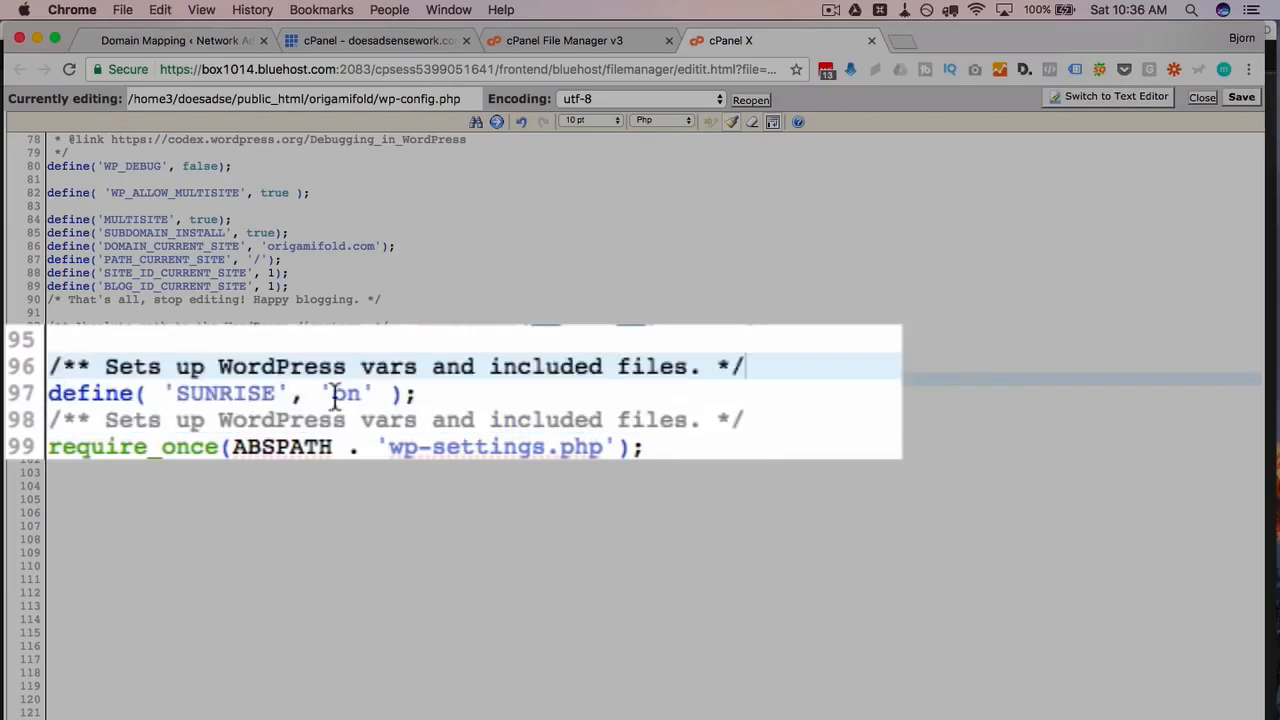
pyautogui.click(425, 393)
pyautogui.press('Return')
# - Reword the comment above the SUNRISE definition as "For WP Multisite Domain Mapping"
pyautogui.moveTo(106, 366); pyautogui.dragTo(706, 367)
pyautogui.write('For MU Multi')
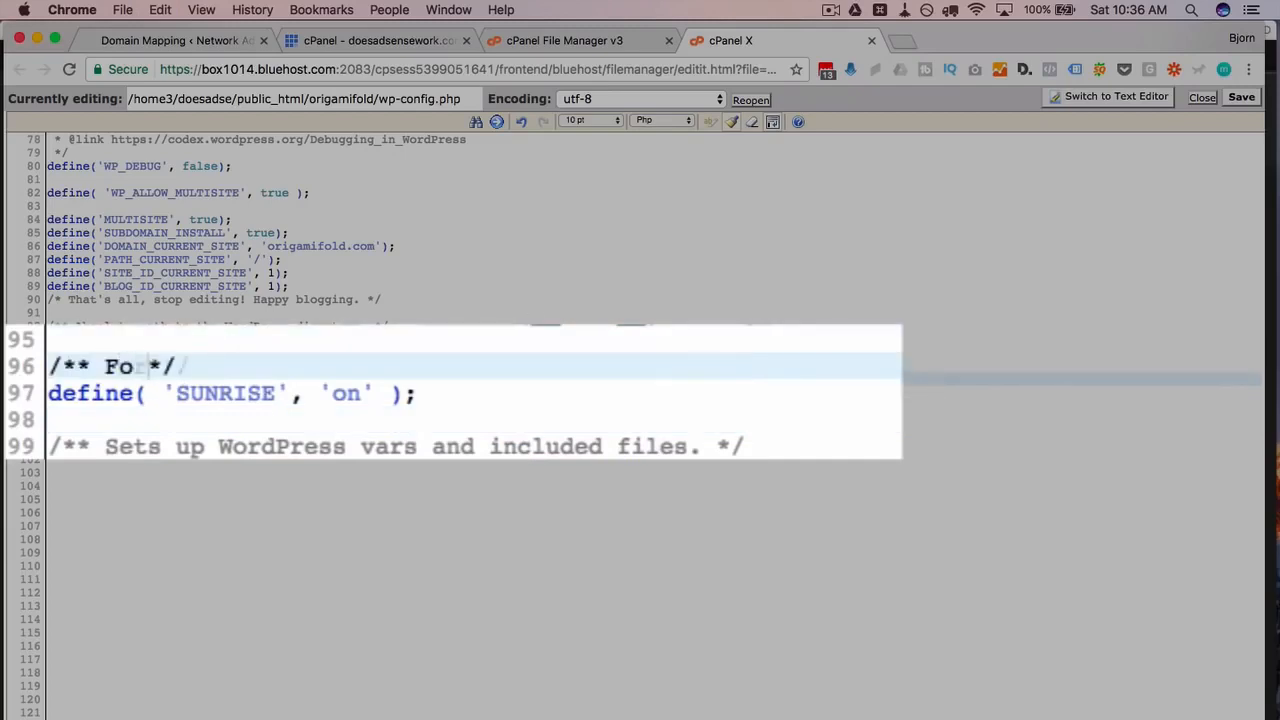
pyautogui.write('site Domain M')
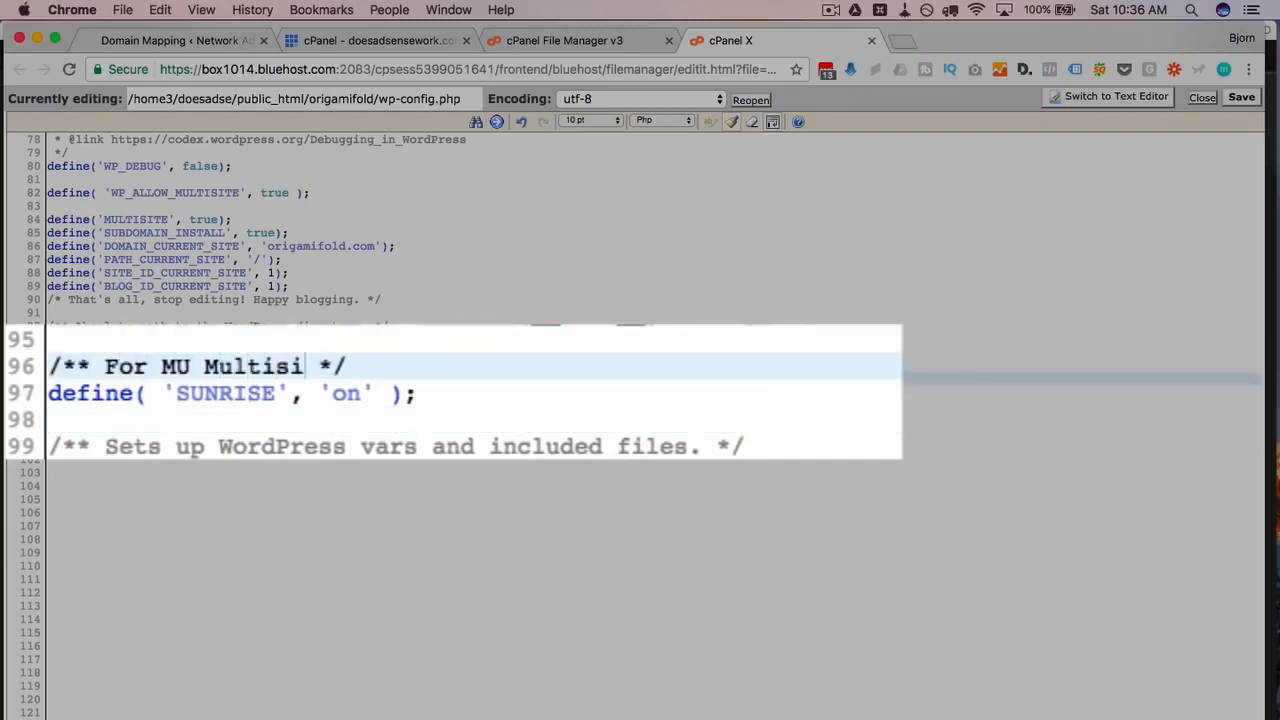
pyautogui.write('apping')
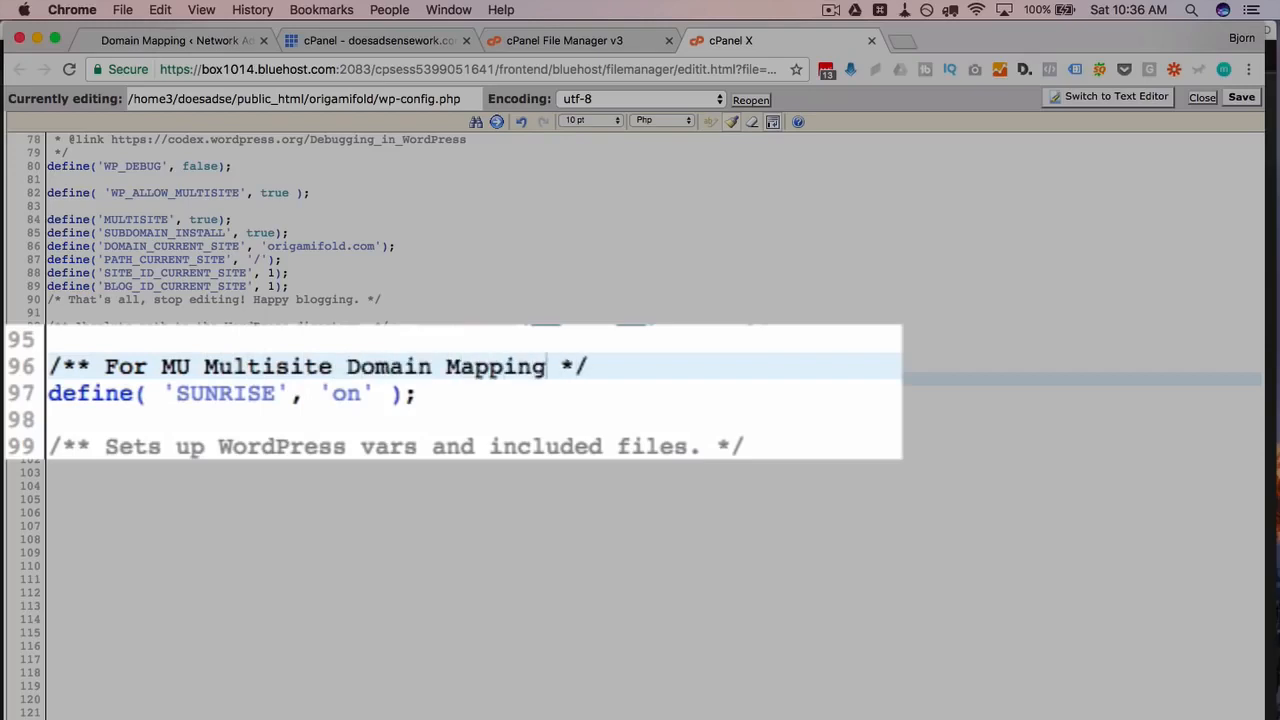
pyautogui.doubleClick(181, 367)
pyautogui.write('WP')
pyautogui.click(585, 395)
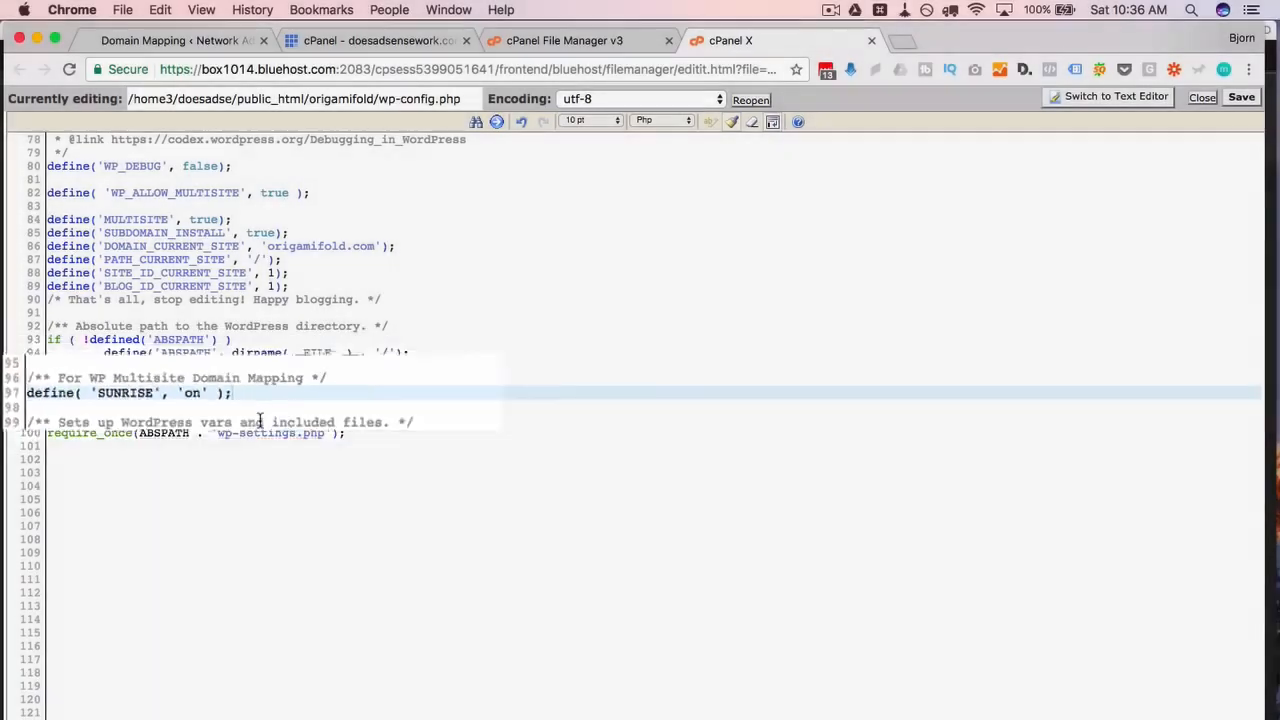
pyautogui.click(242, 400)
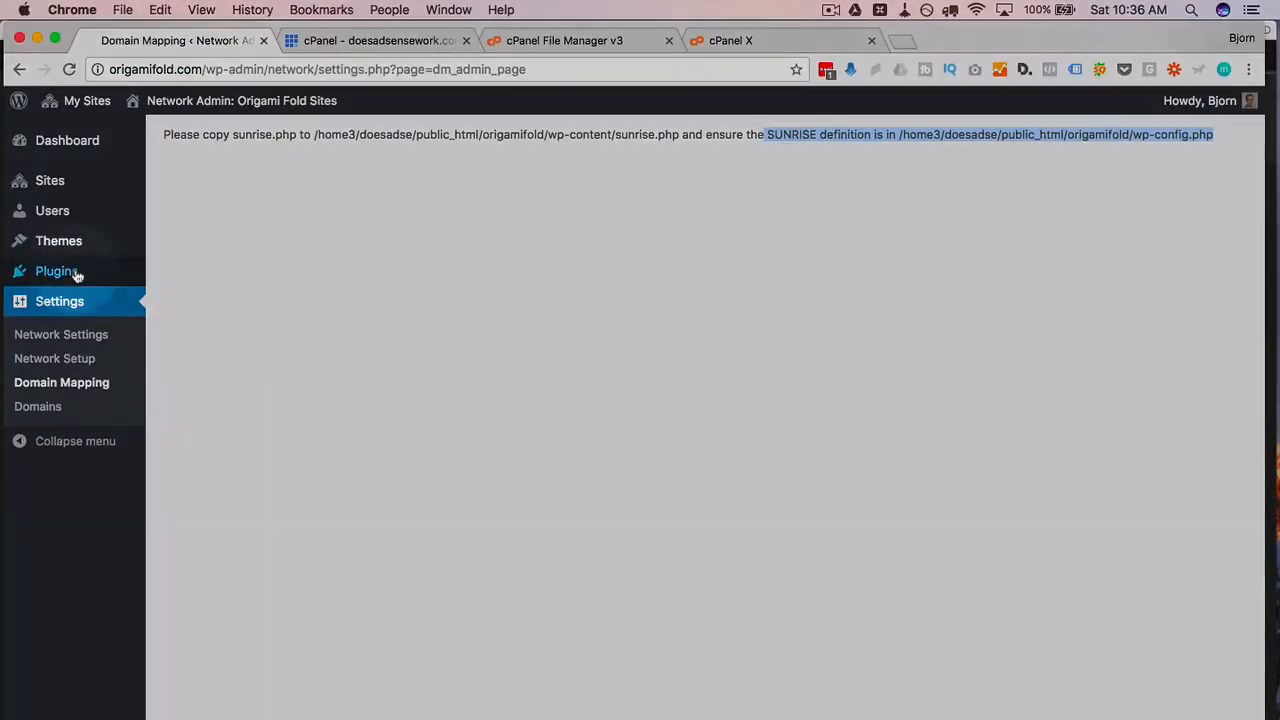
# - Open the network's Plugins page in a new tab and read the SUNRISE instruction in WordPress MU Domain Mapping's installation details
pyautogui.keyDown('super'); pyautogui.click(67, 275); pyautogui.keyUp('super')
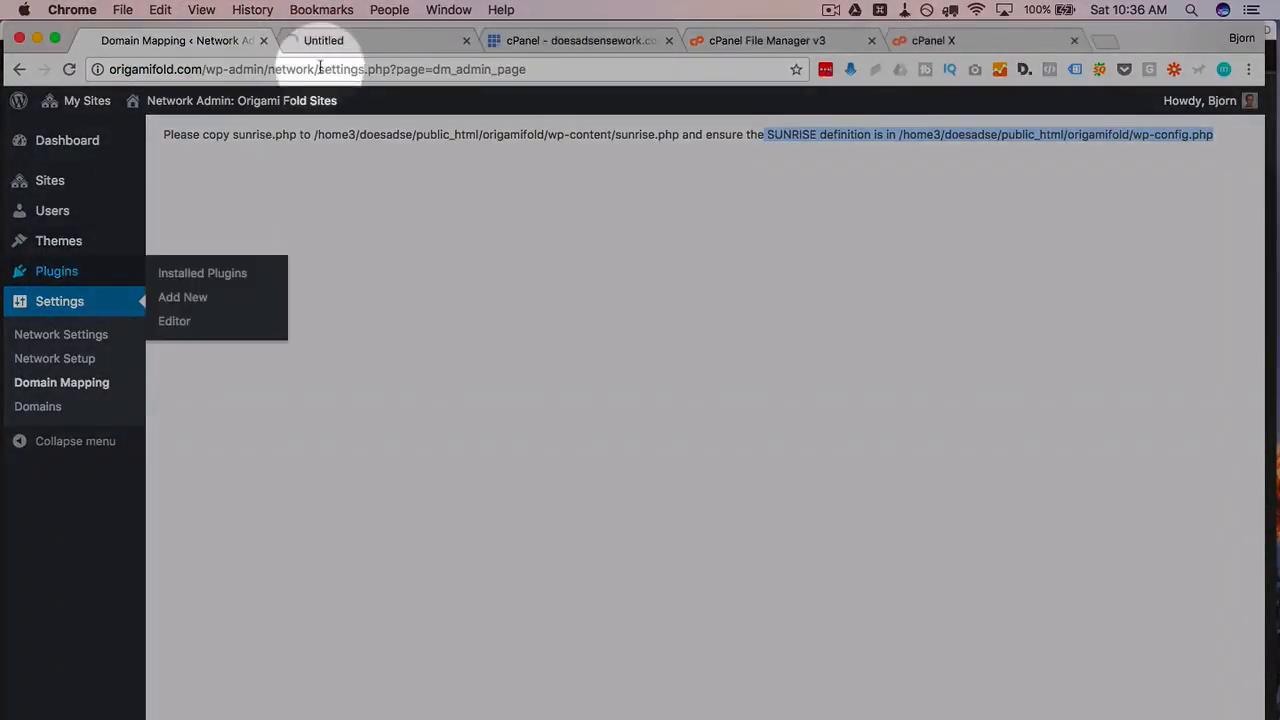
pyautogui.click(335, 42)
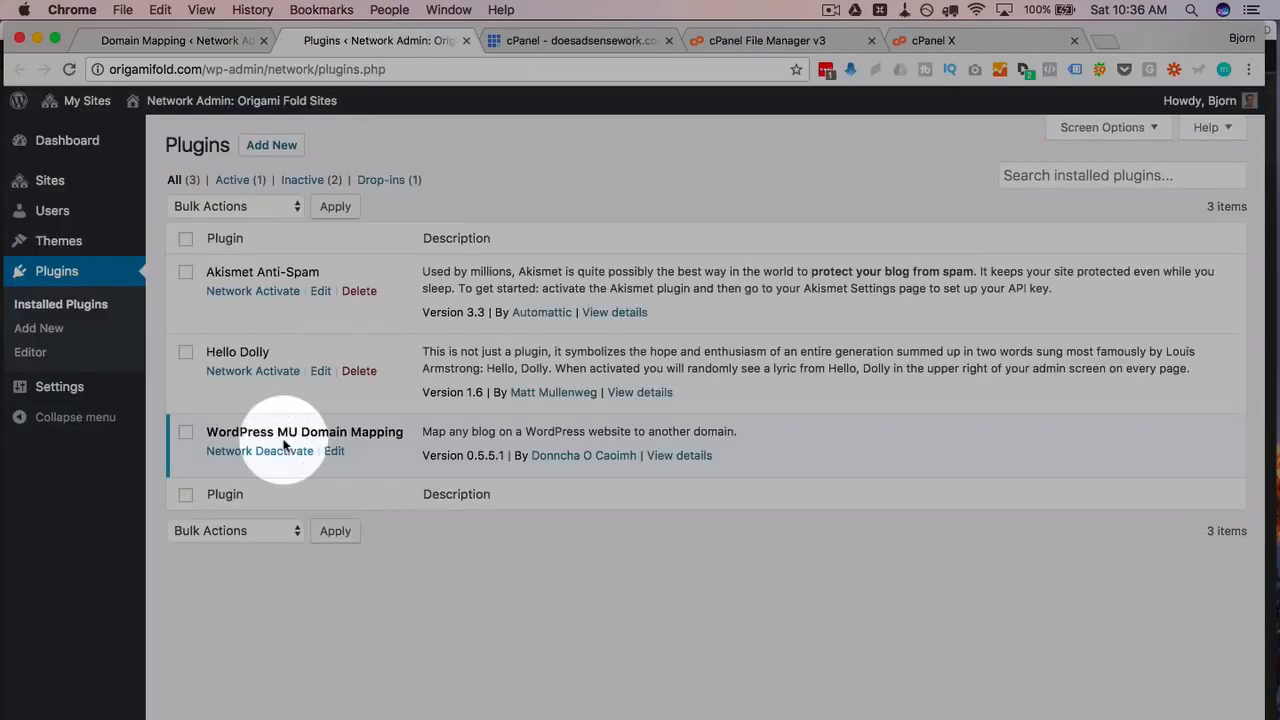
pyautogui.click(683, 460)
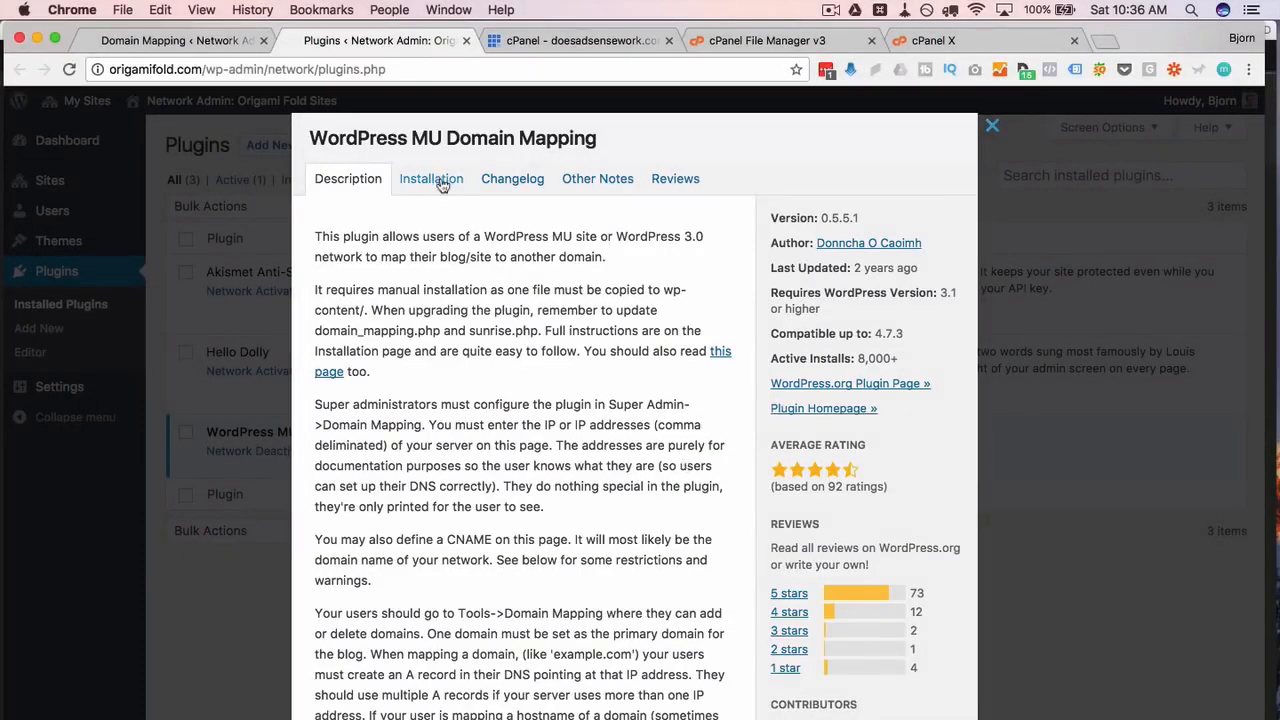
pyautogui.click(441, 183)
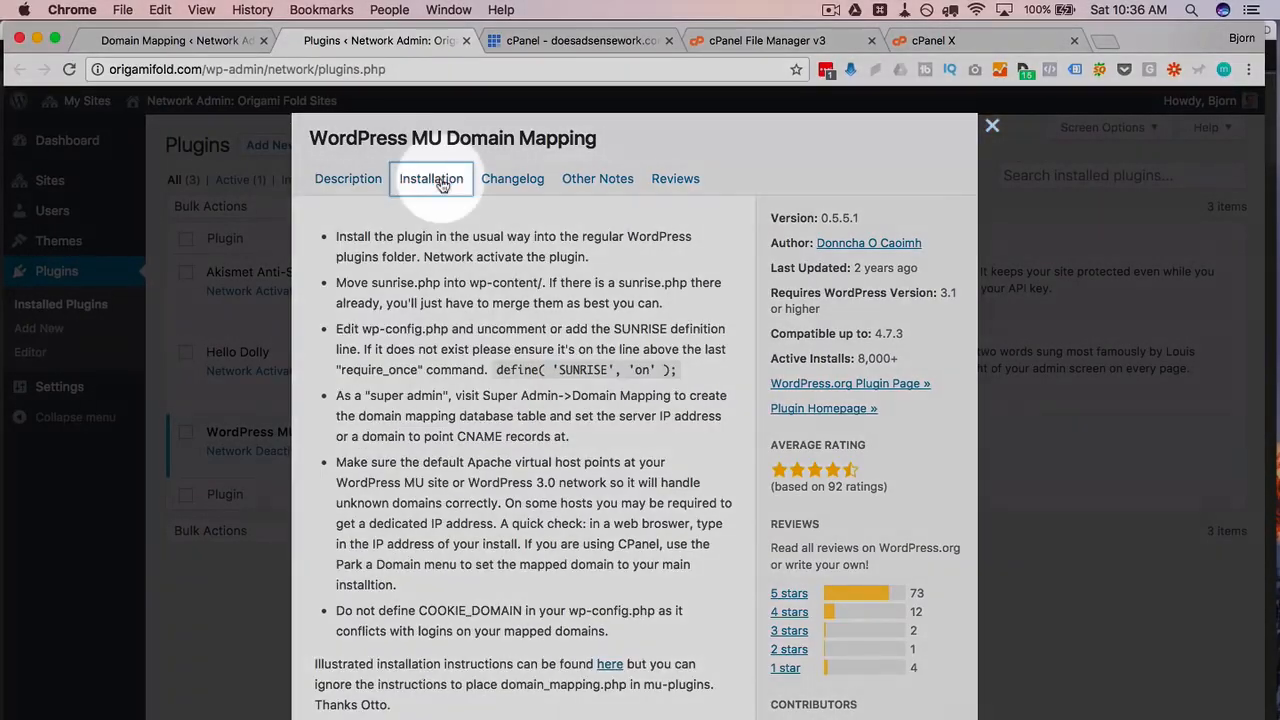
pyautogui.moveTo(700, 370); pyautogui.dragTo(320, 330)
pyautogui.click(503, 369)
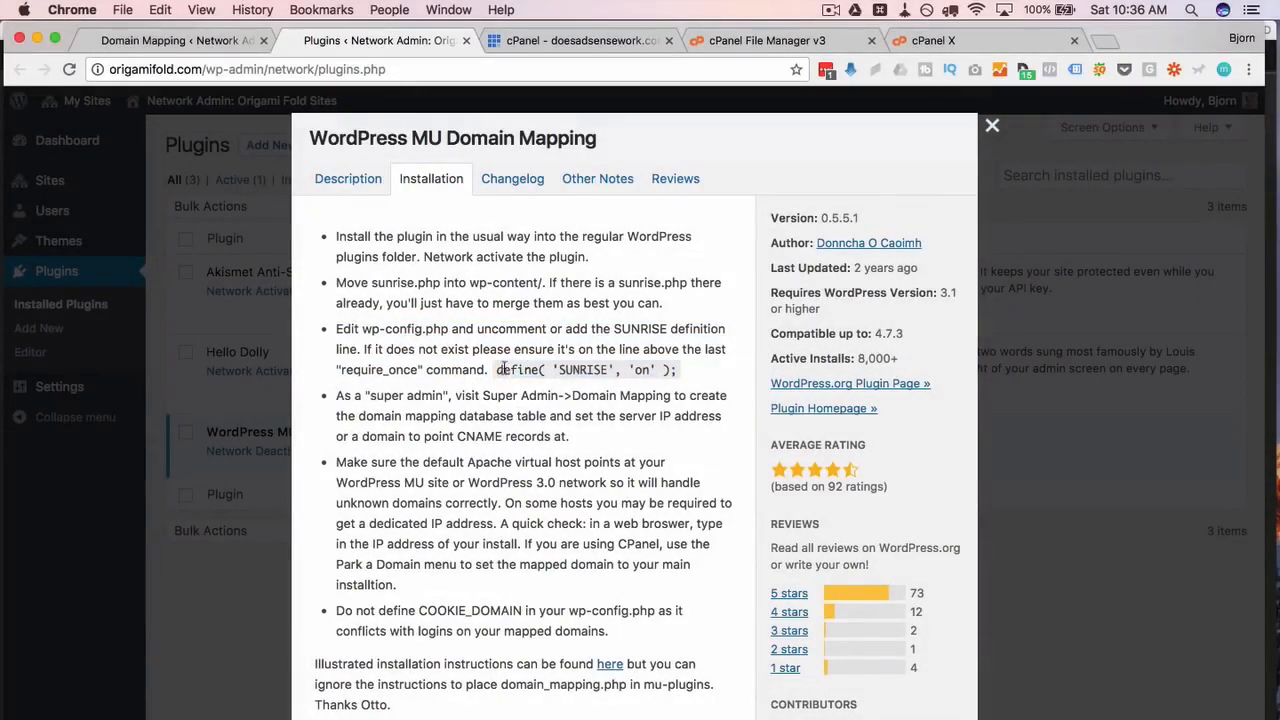
pyautogui.moveTo(497, 369); pyautogui.dragTo(674, 377)
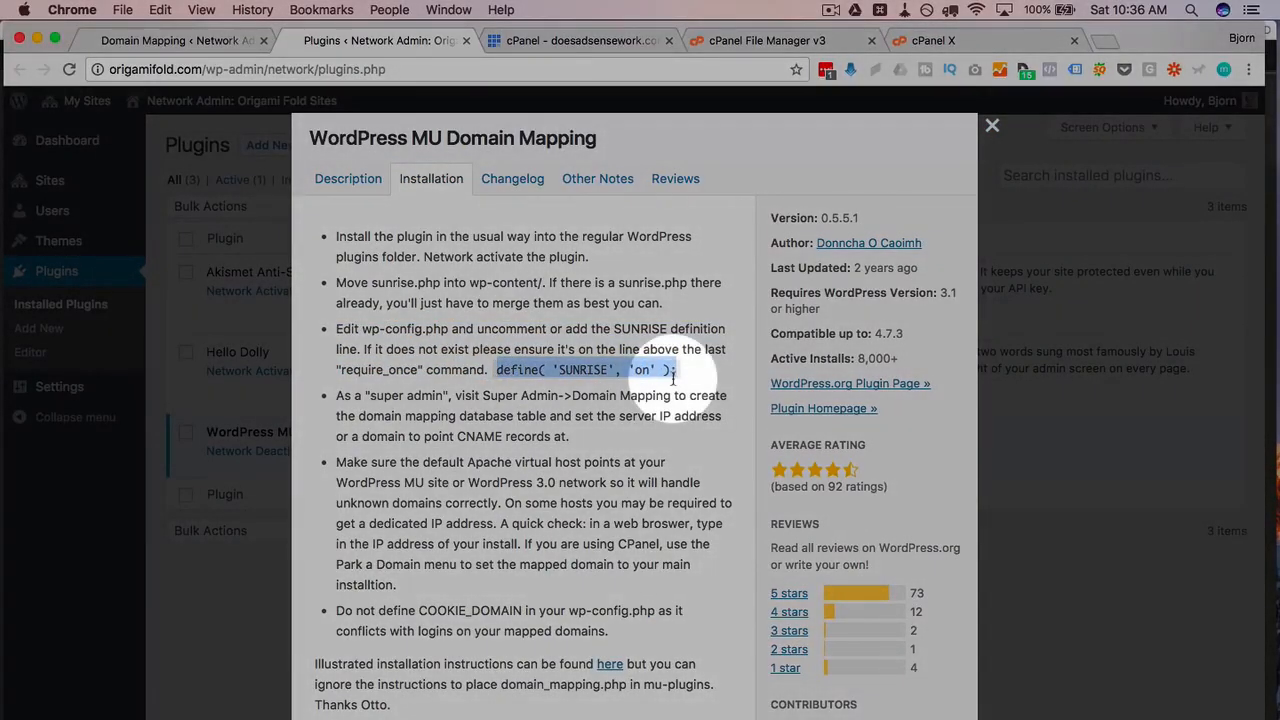
pyautogui.moveTo(680, 370); pyautogui.dragTo(333, 334)
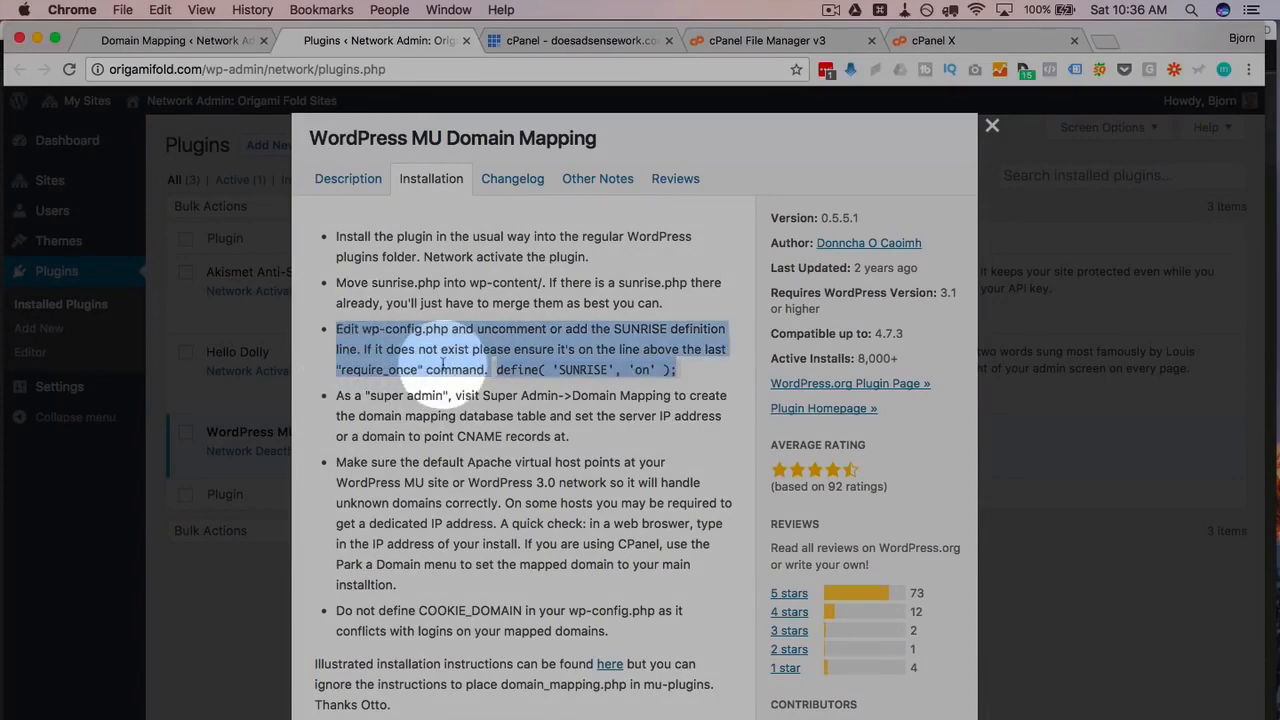
pyautogui.click(405, 362)
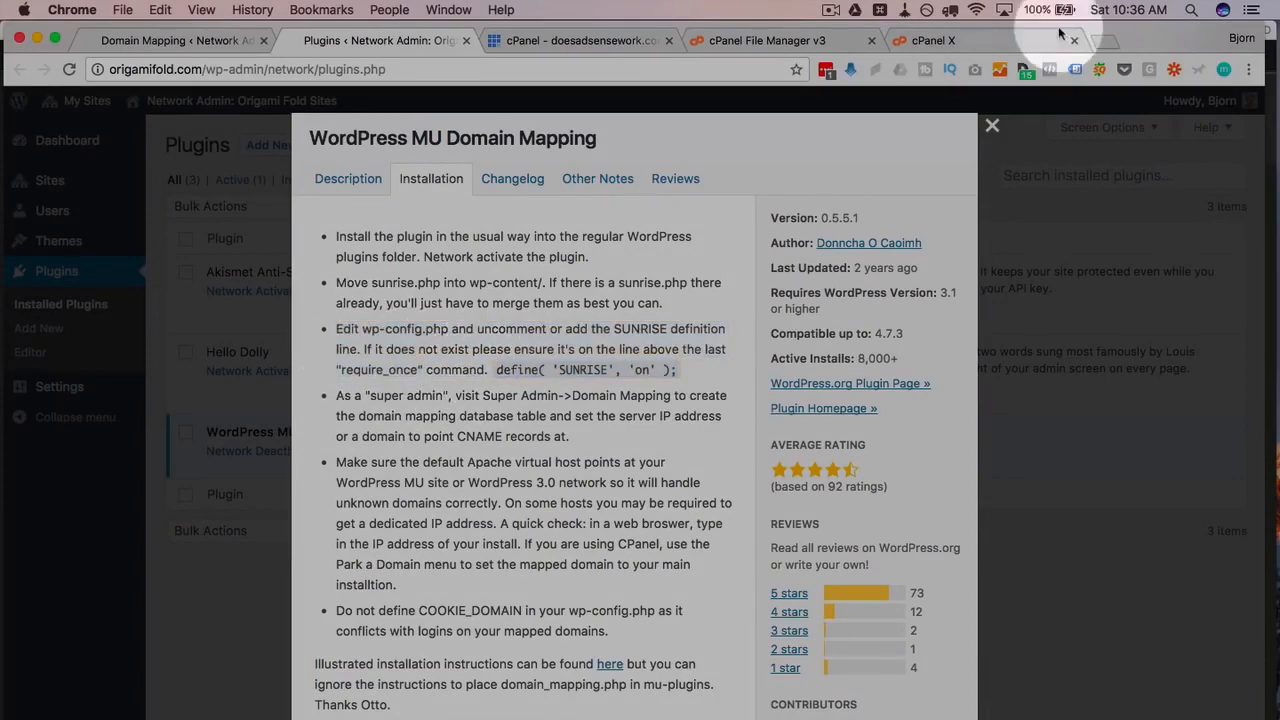
# - Save the edited wp-config.php and close the Plugins page
pyautogui.click(918, 40)
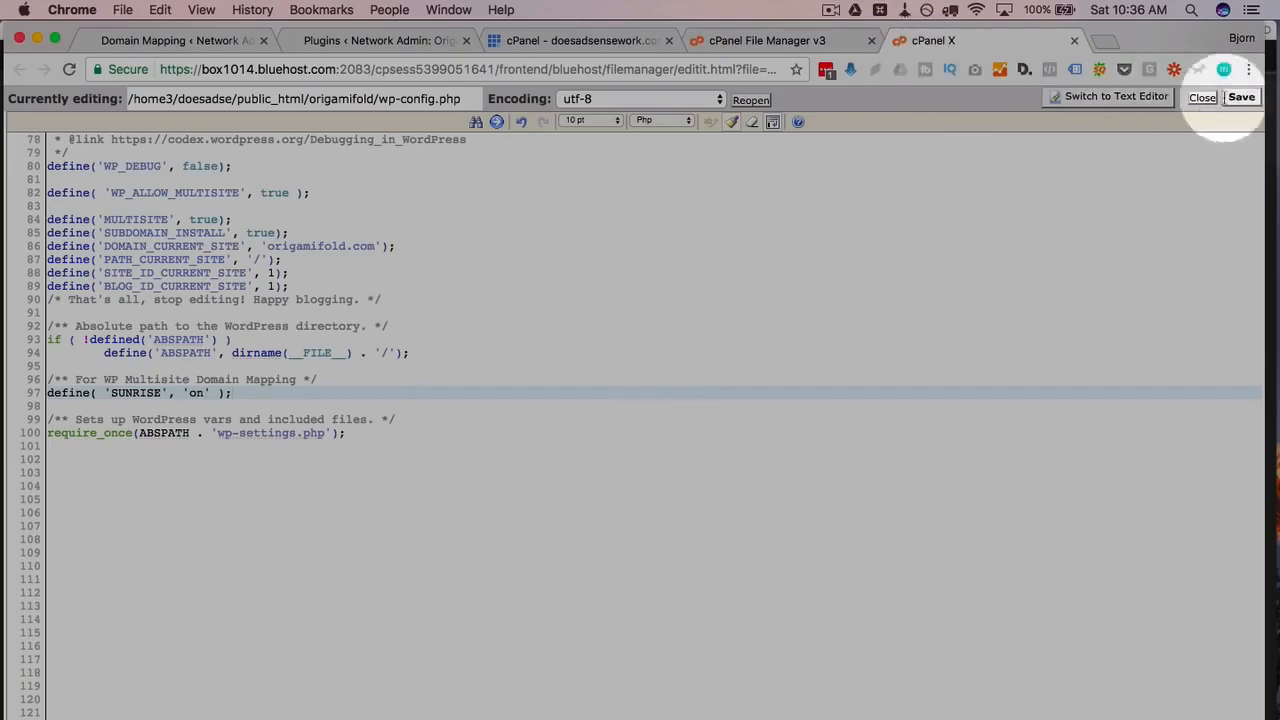
pyautogui.click(1238, 100)
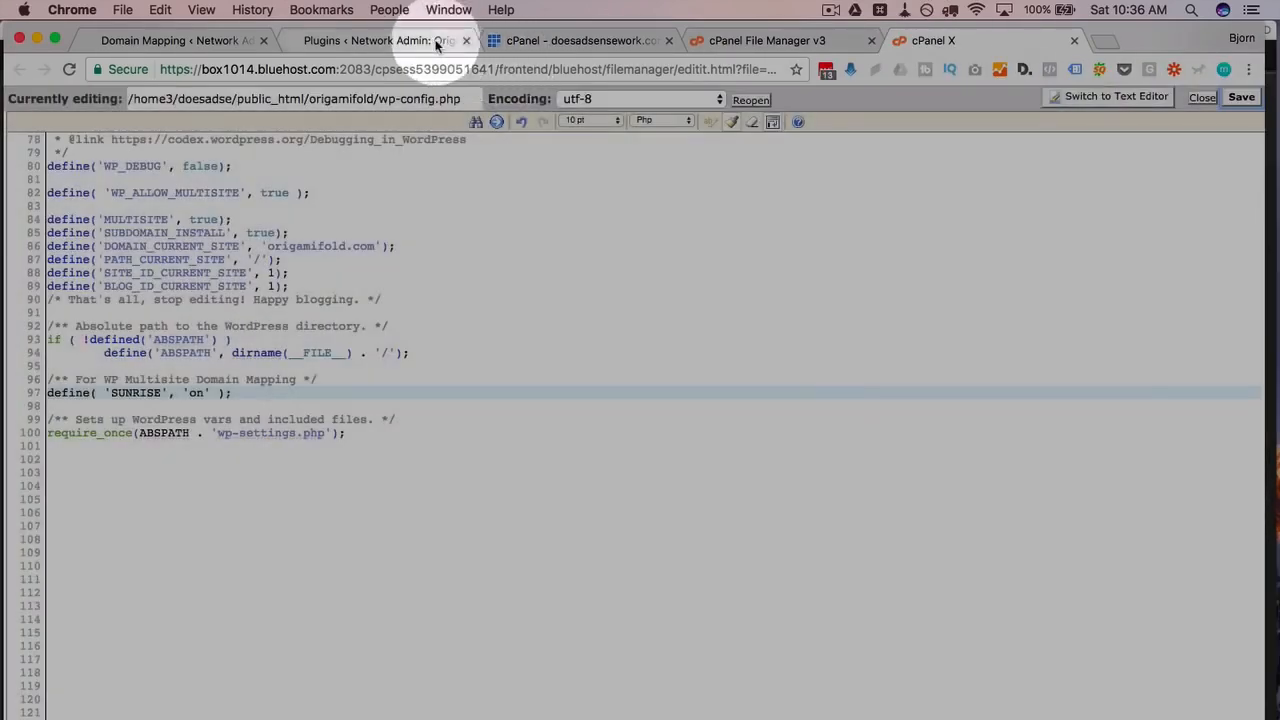
pyautogui.click(436, 43)
pyautogui.click(466, 42)
pyautogui.click(466, 42)
# - Reload the network's Domain Mapping settings page and check the notice above the configuration
pyautogui.click(195, 40)
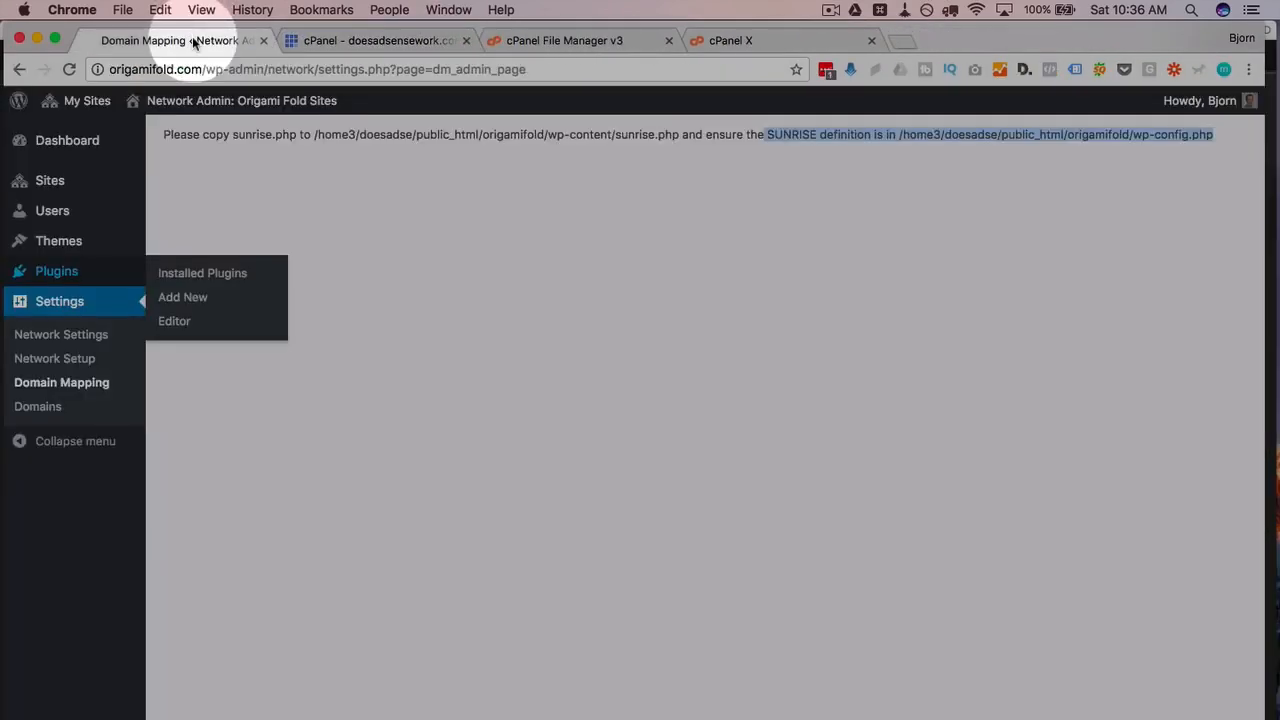
pyautogui.click(170, 211)
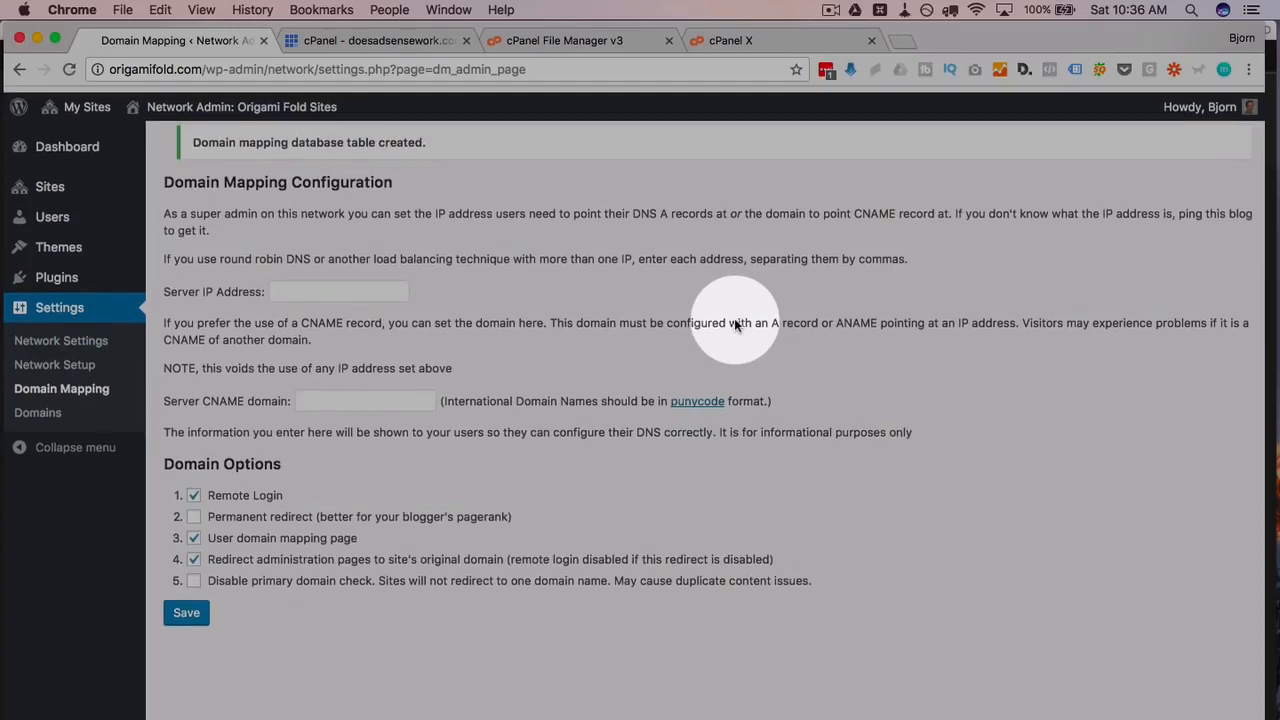
pyautogui.moveTo(192, 136); pyautogui.dragTo(457, 128)
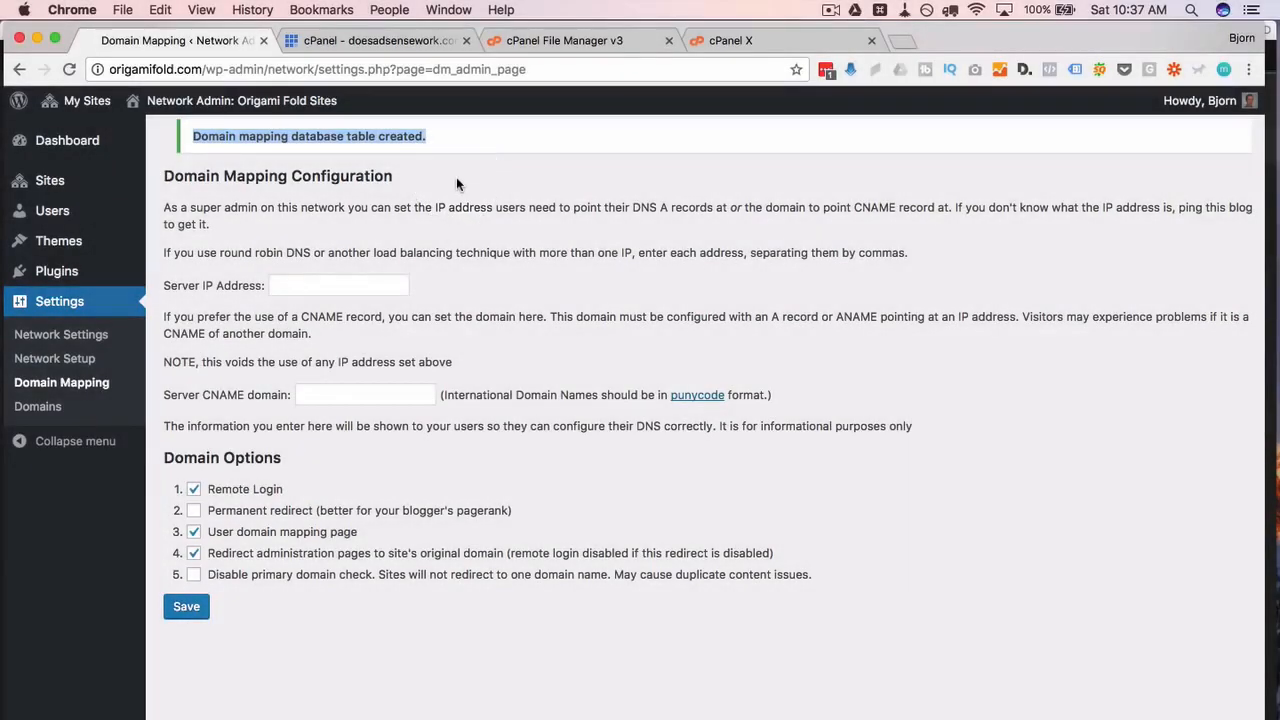
pyautogui.click(423, 409)
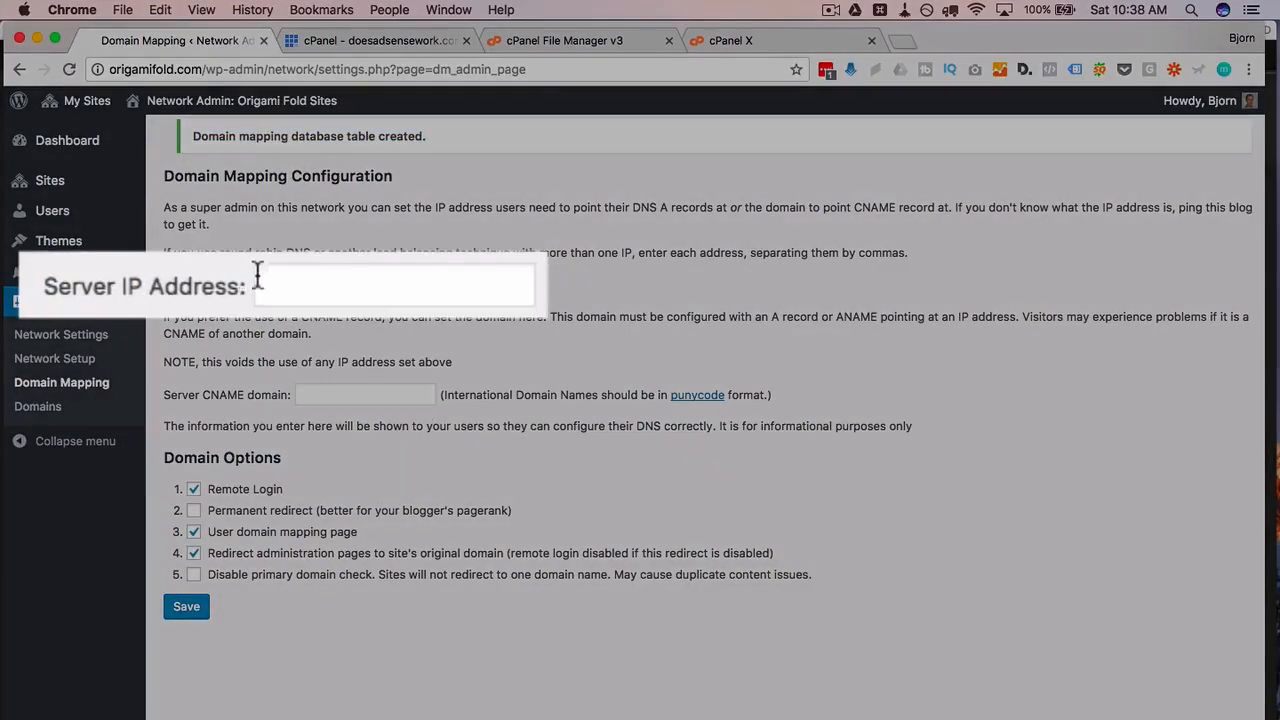
# - Examine the Server IP Address and Server CNAME domain fields and the list of sites in the network
pyautogui.click(288, 278)
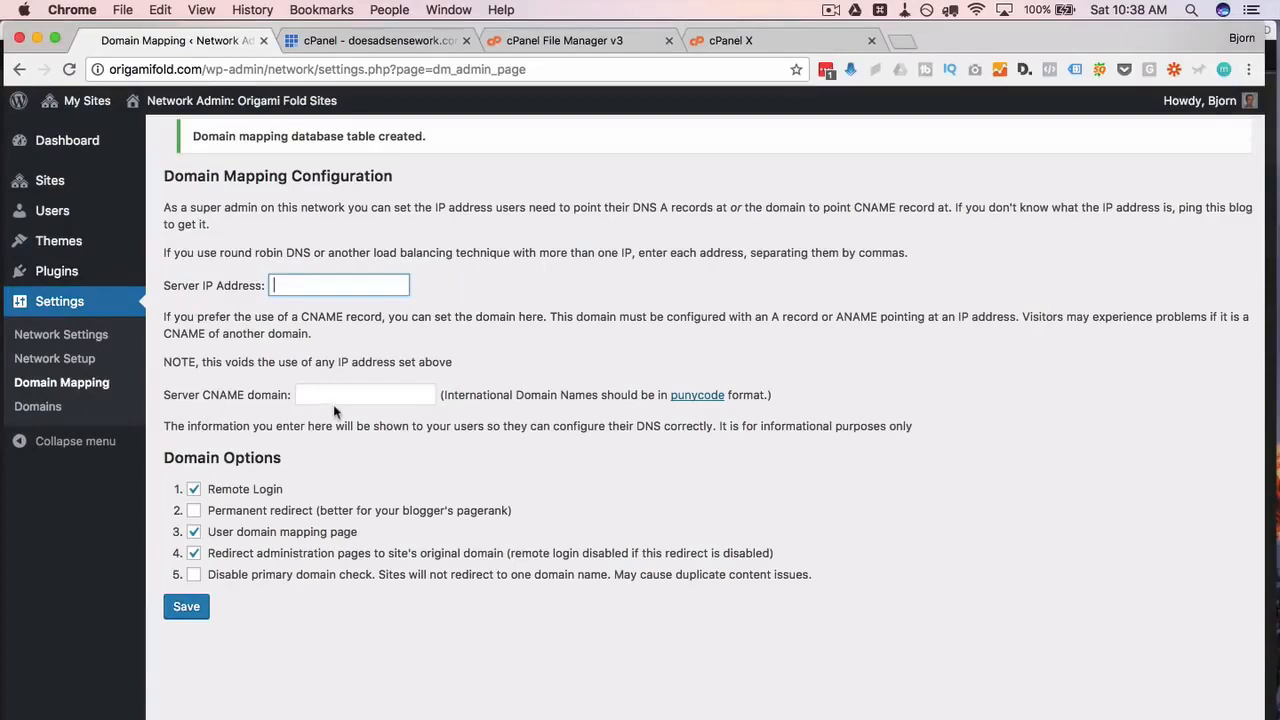
pyautogui.click(337, 400)
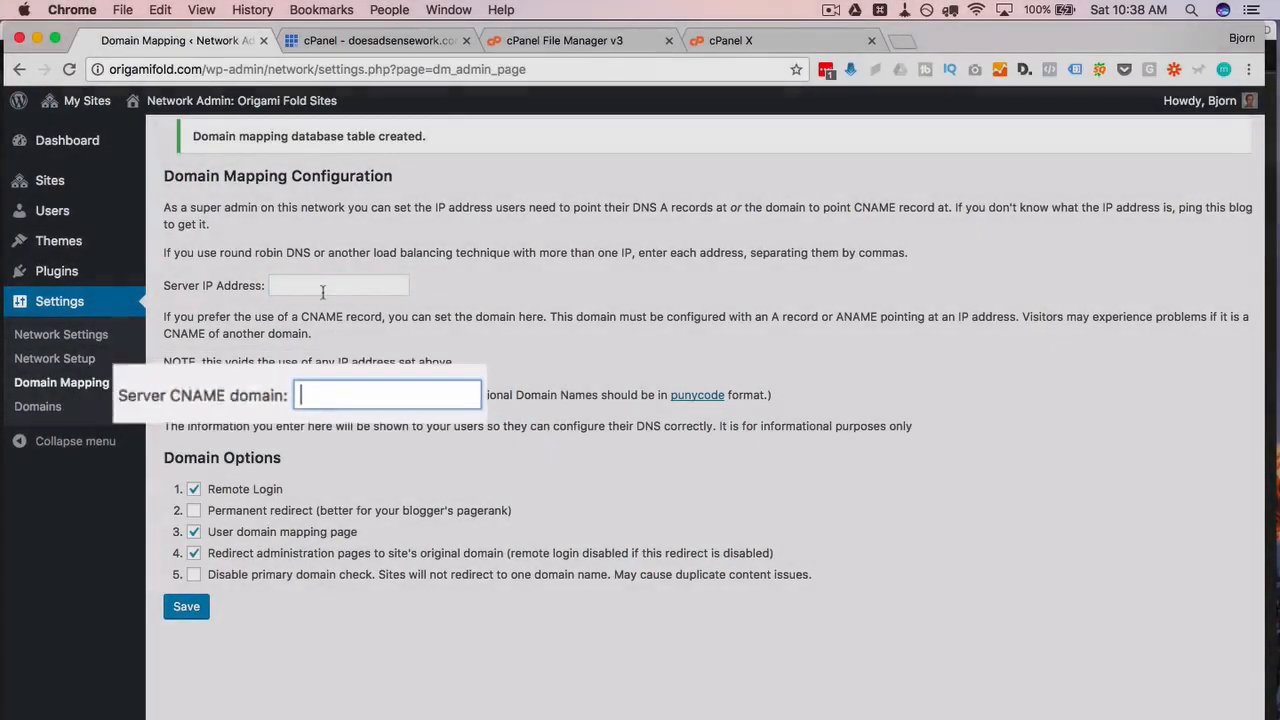
pyautogui.click(330, 288)
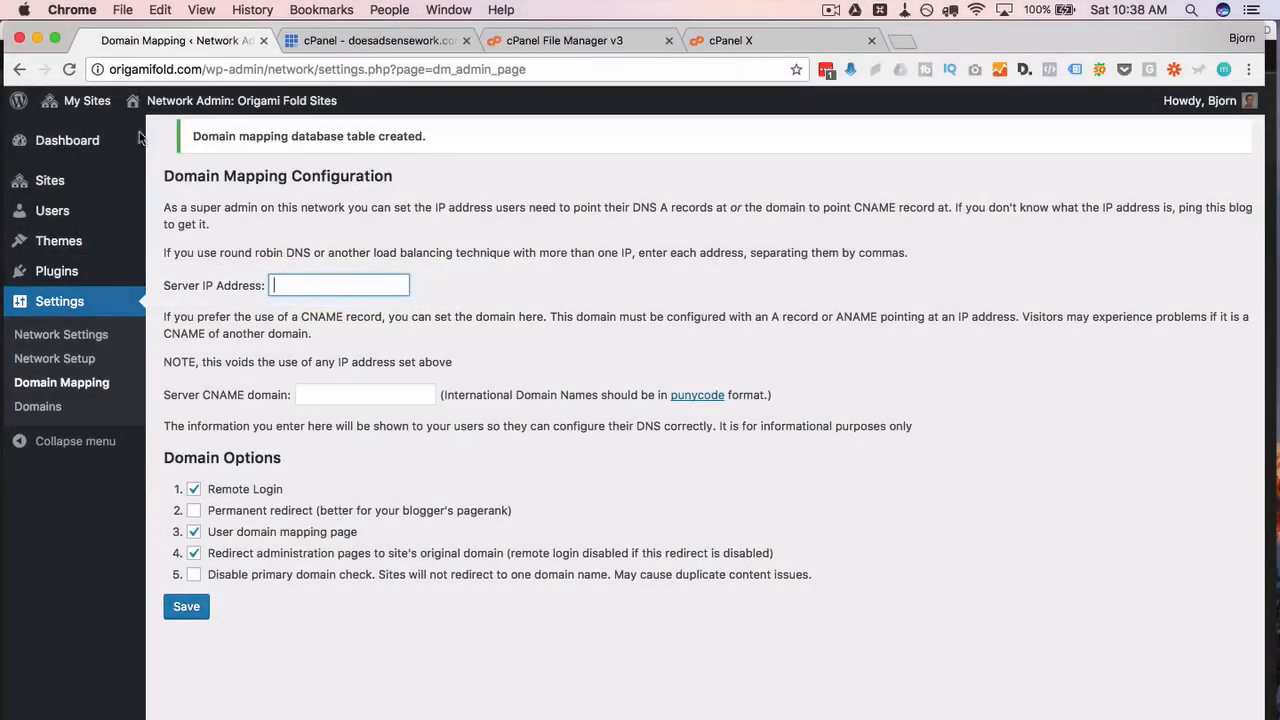
pyautogui.moveTo(97, 113)
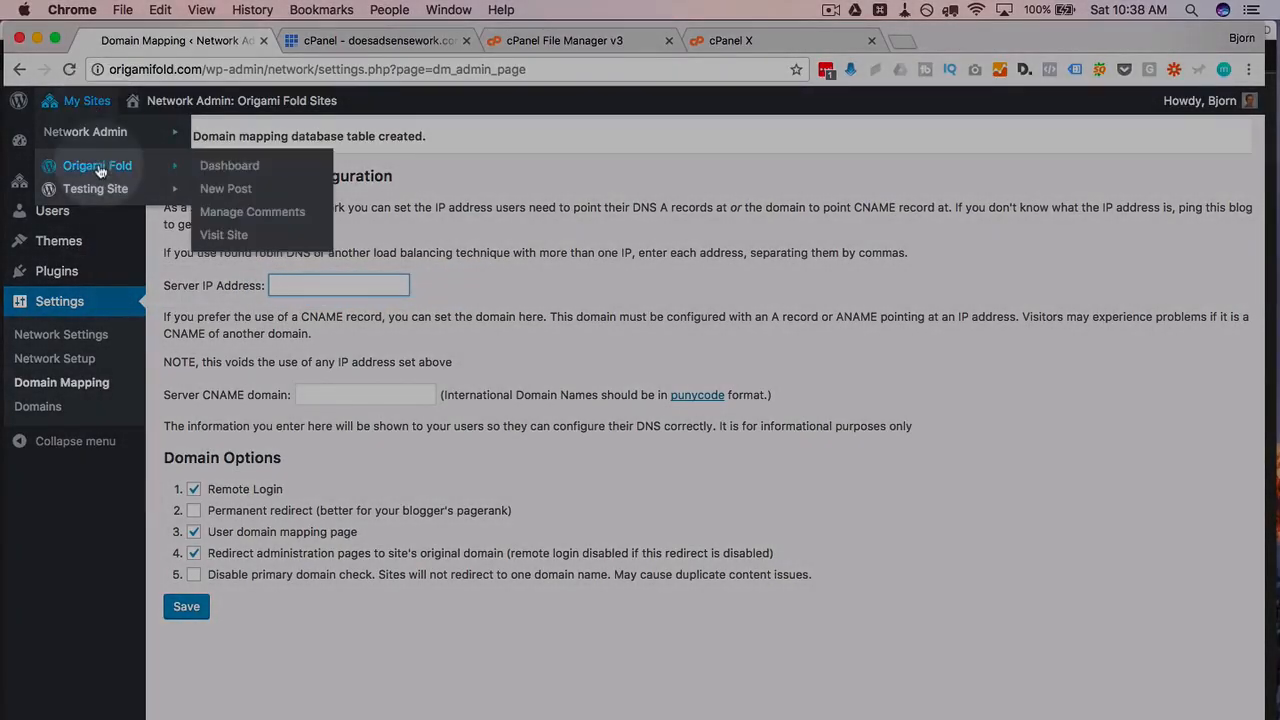
pyautogui.moveTo(122, 174)
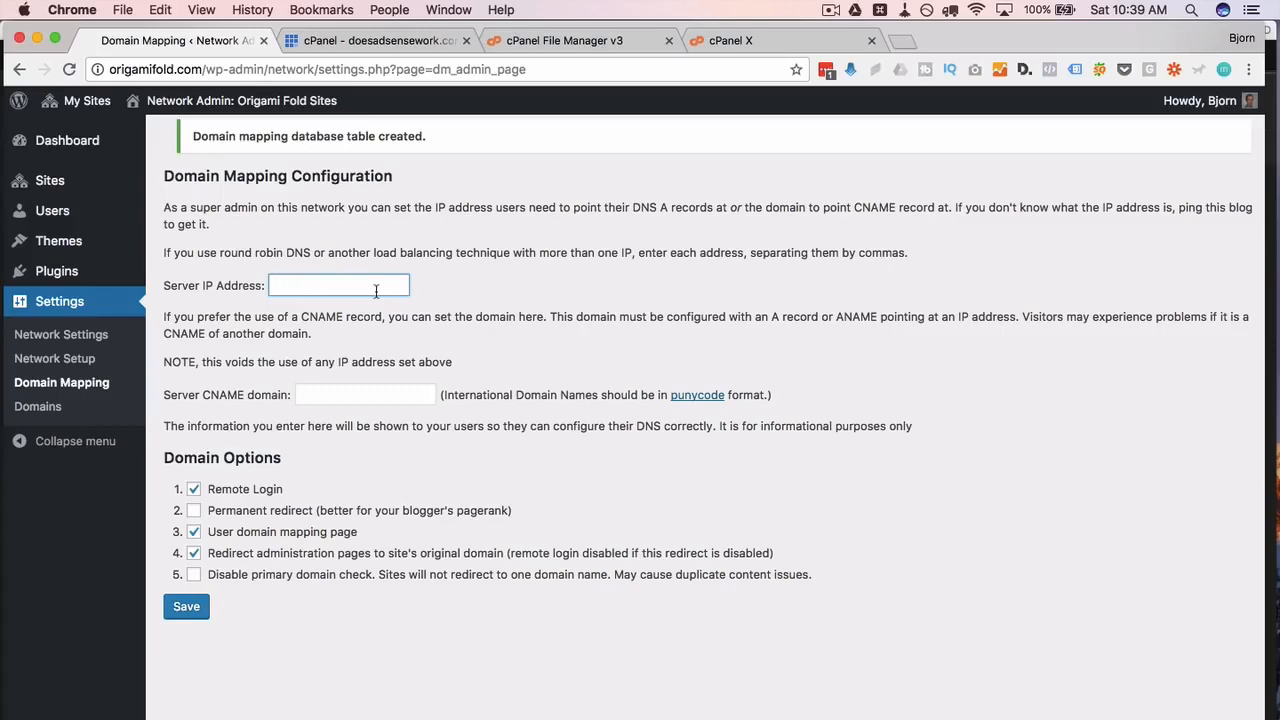
pyautogui.click(303, 342)
pyautogui.click(309, 395)
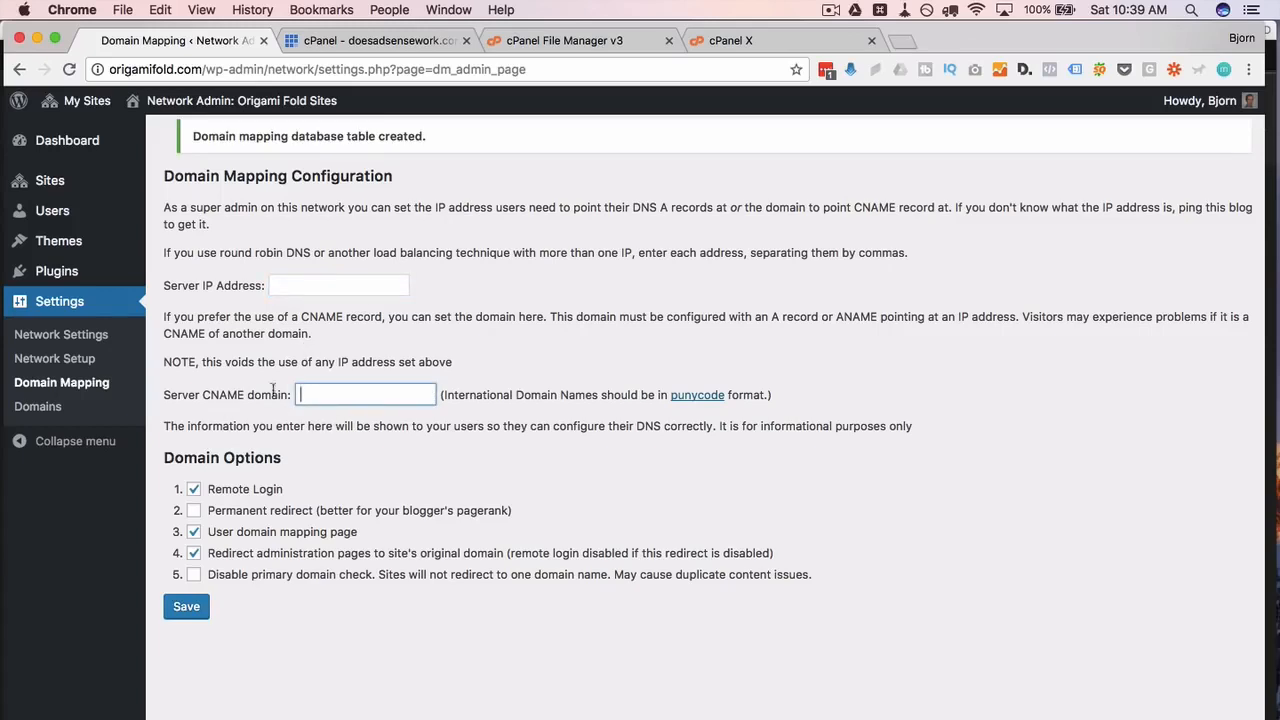
pyautogui.click(359, 289)
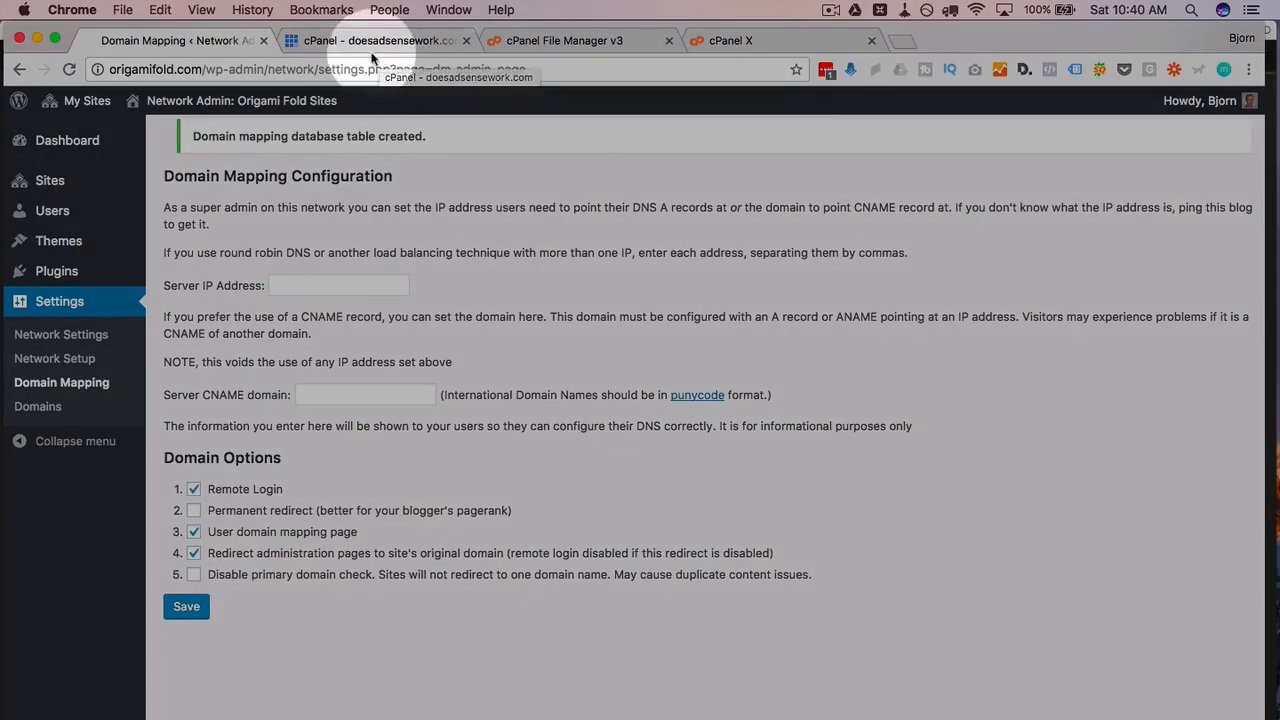
# - Close the file manager settings dialog in cPanel and copy the Dedicated IP from the system details
pyautogui.click(366, 39)
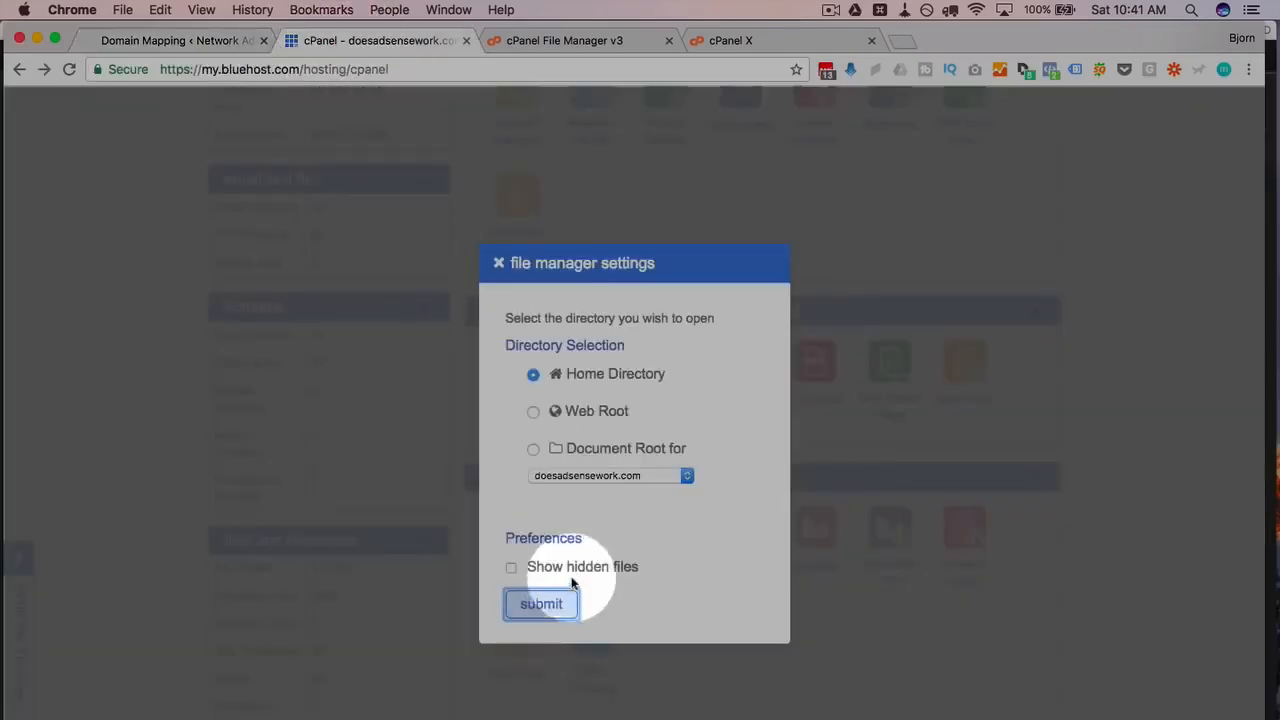
pyautogui.click(497, 261)
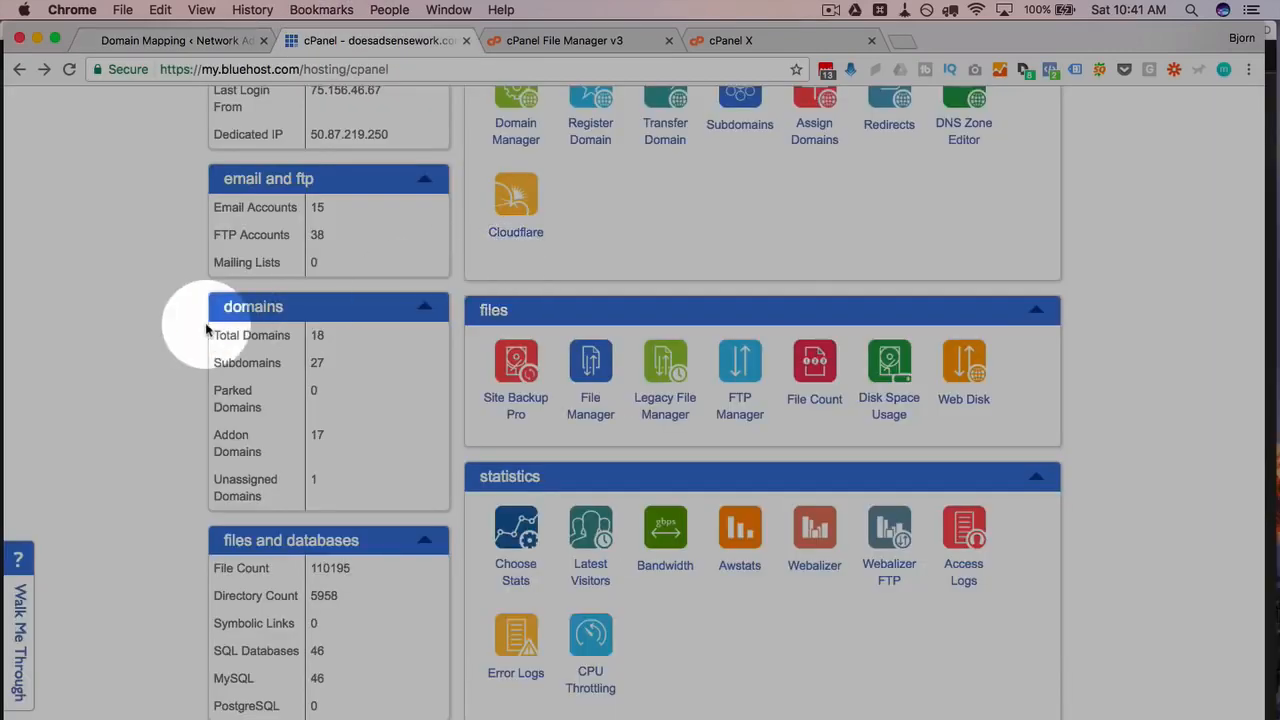
pyautogui.scroll(5, 186, 329)
pyautogui.scroll(2, 204, 330)
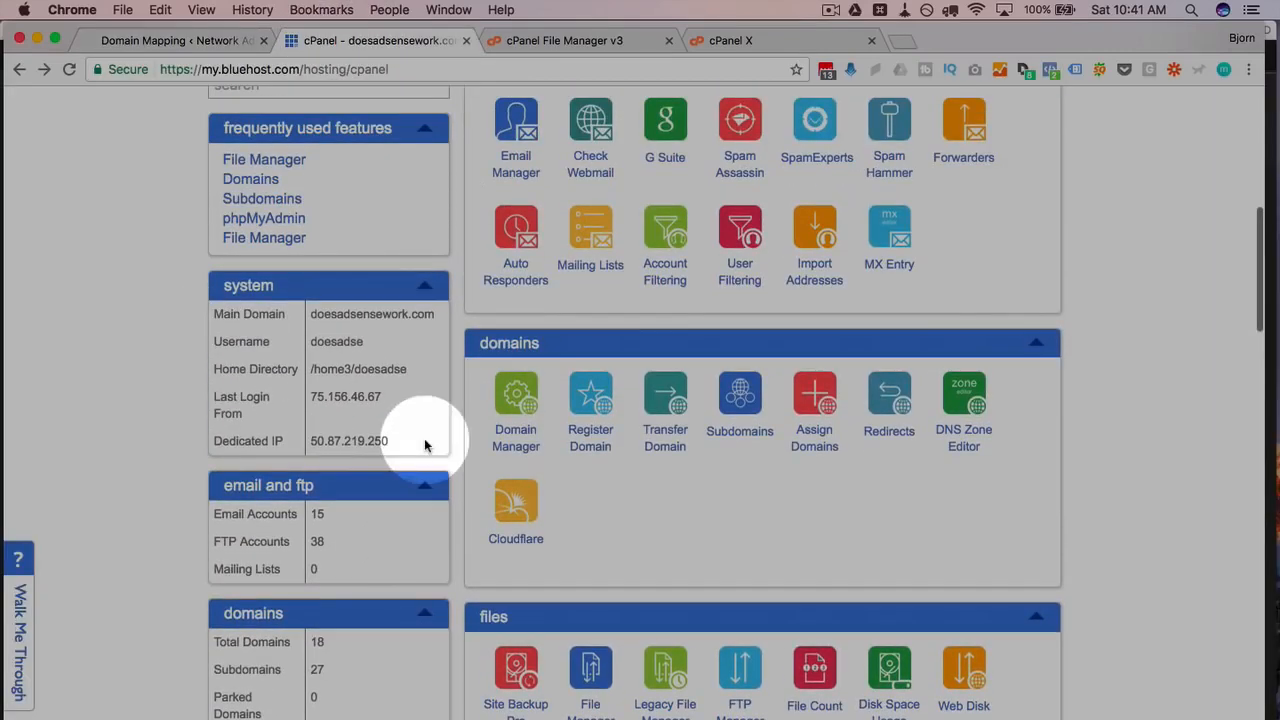
pyautogui.moveTo(423, 443); pyautogui.dragTo(276, 443)
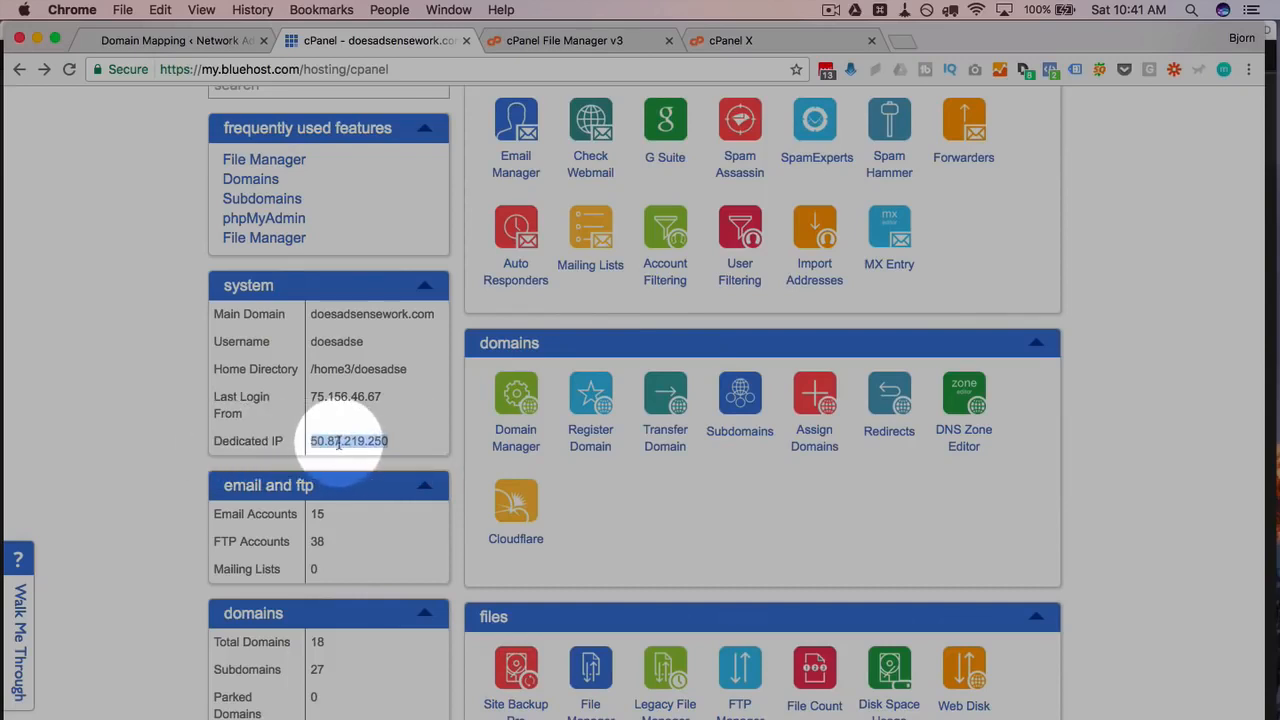
pyautogui.rightClick(338, 443)
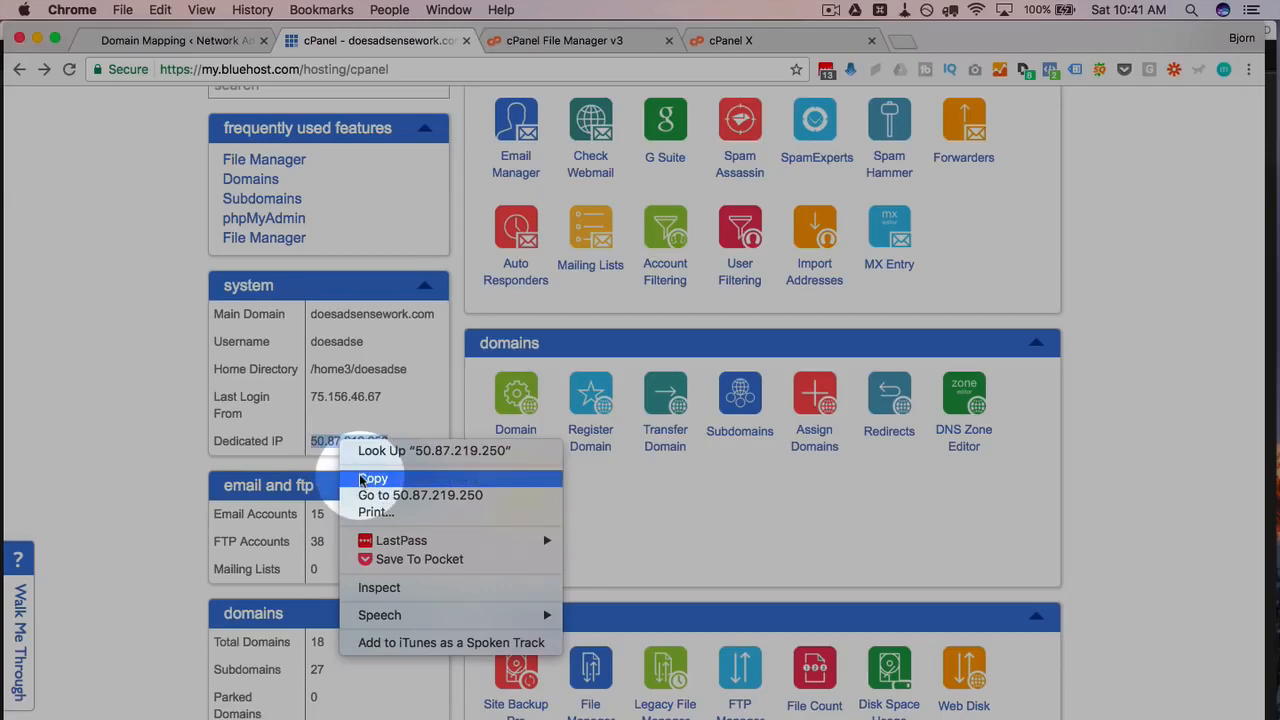
pyautogui.click(358, 475)
pyautogui.click(203, 485)
pyautogui.scroll(1, 178, 500)
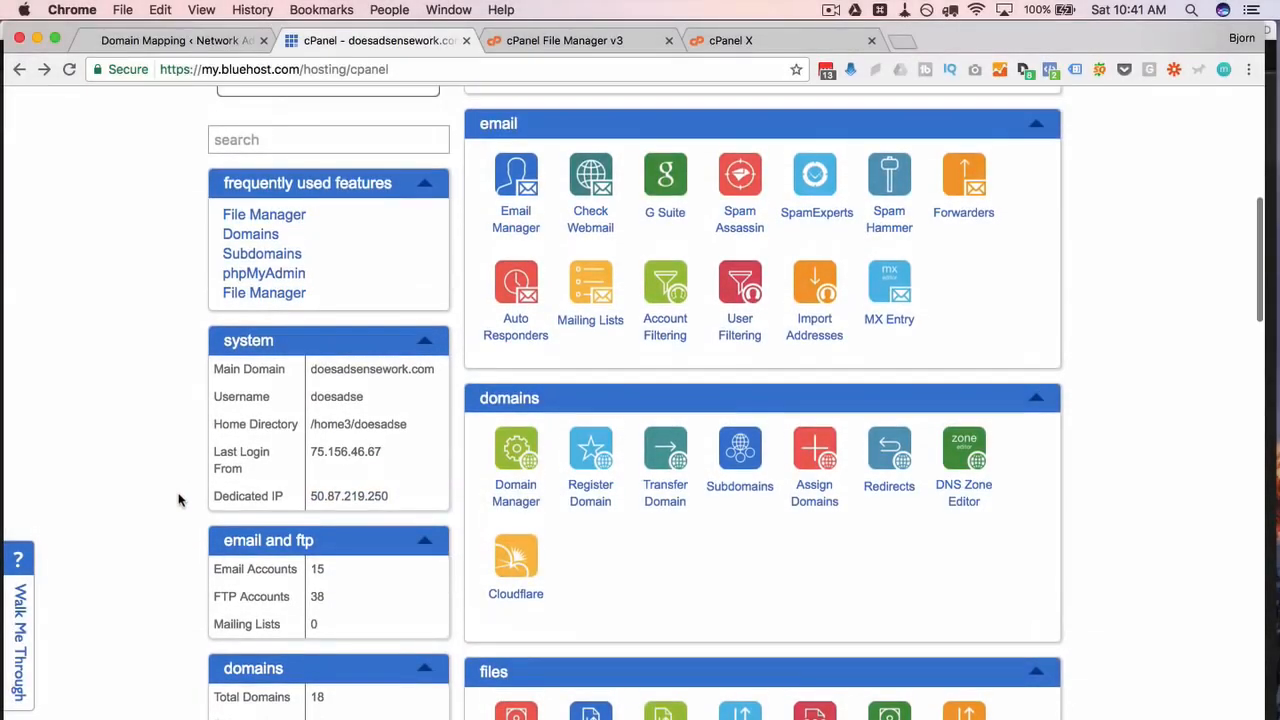
pyautogui.scroll(-7, 178, 500)
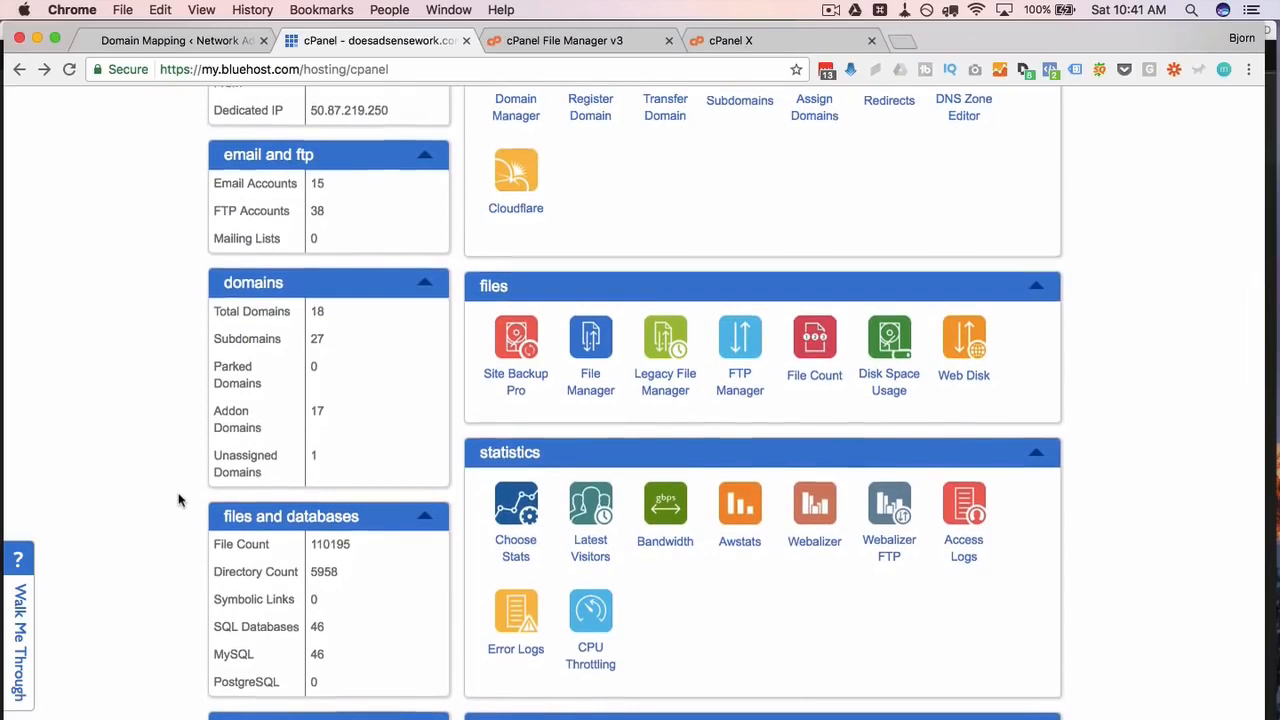
pyautogui.scroll(-1, 178, 500)
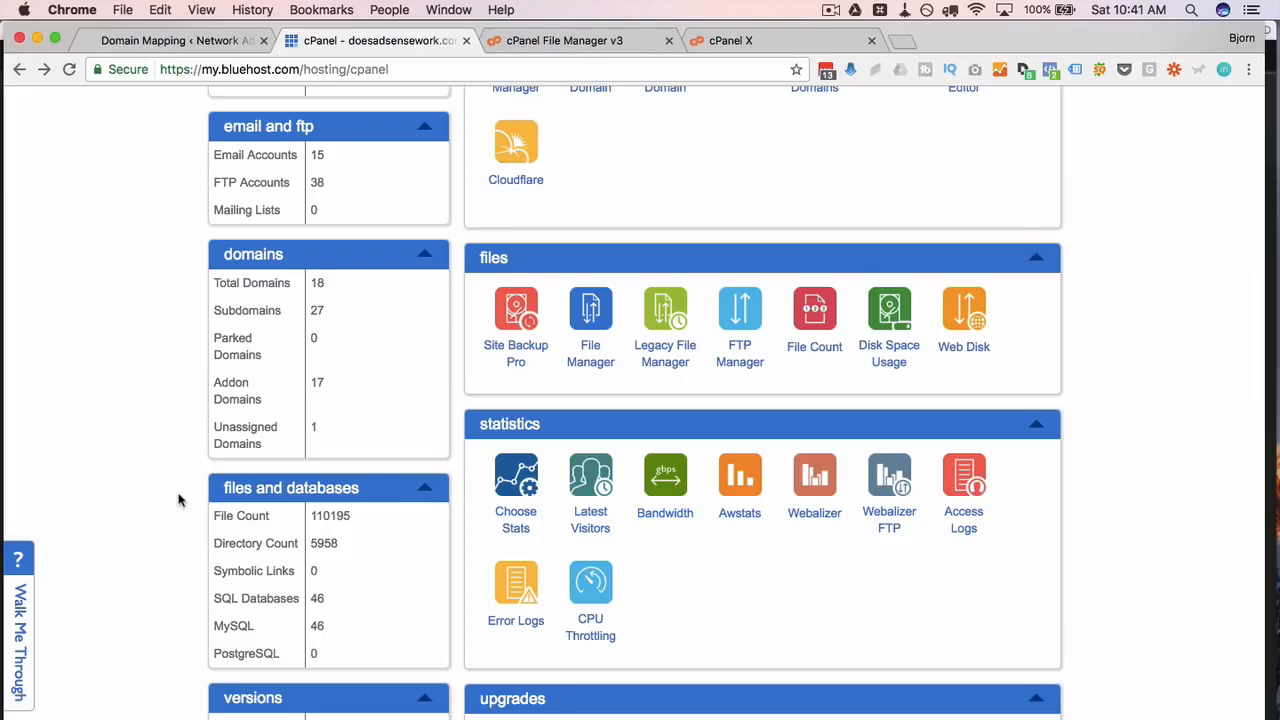
pyautogui.scroll(5, 178, 500)
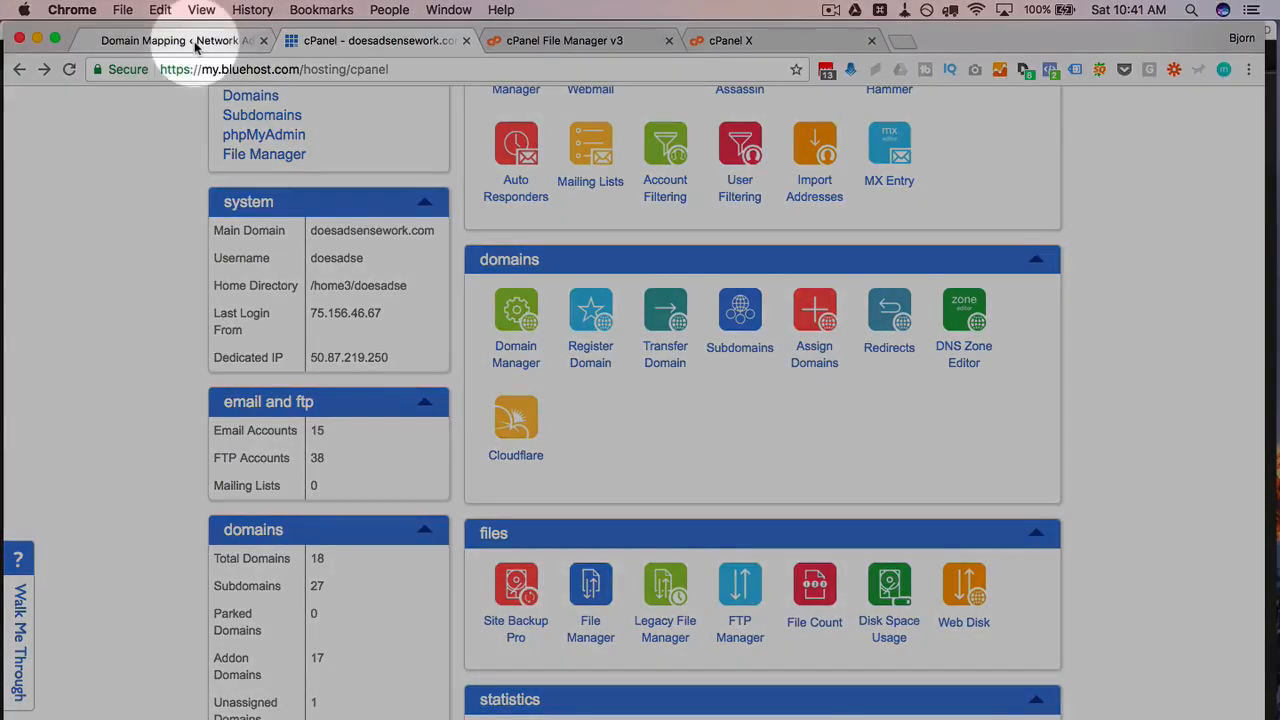
# - Copy the Dedicated IP 50.87.219.250 from cPanel into the network Domain Mapping page's Server IP Address
pyautogui.moveTo(390, 357); pyautogui.dragTo(300, 357)
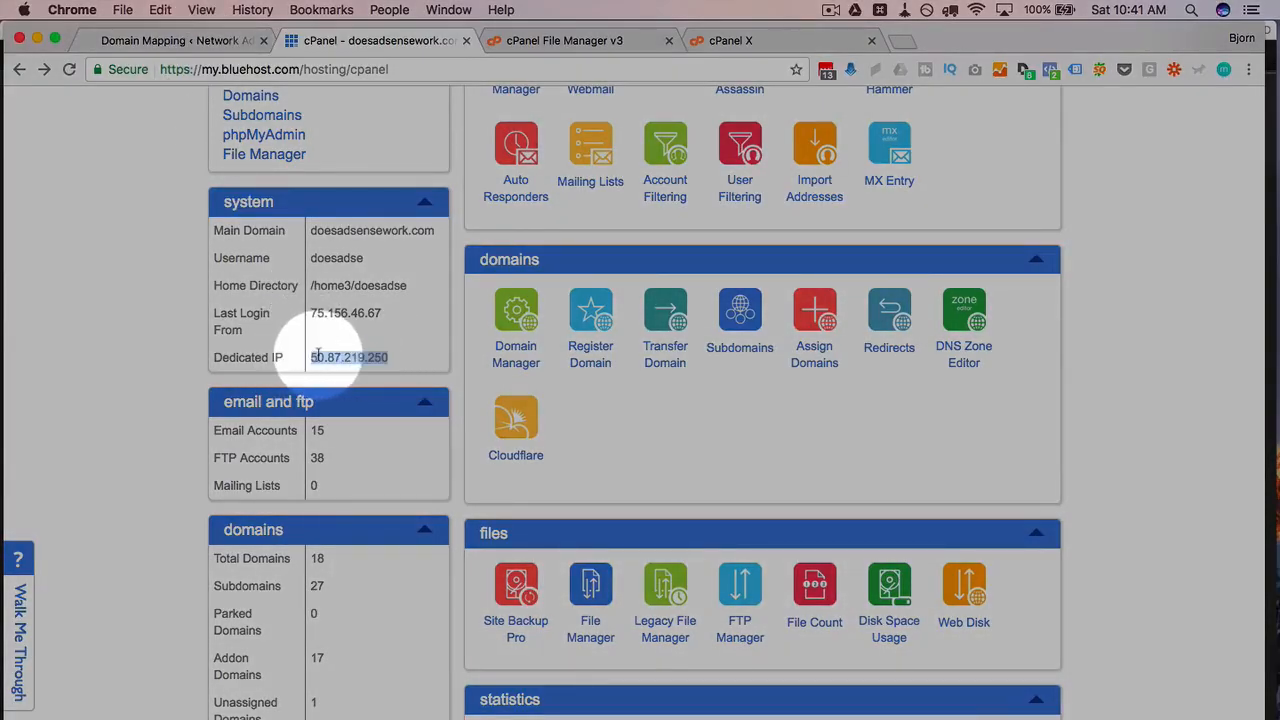
pyautogui.rightClick(318, 355)
pyautogui.click(335, 389)
pyautogui.click(180, 40)
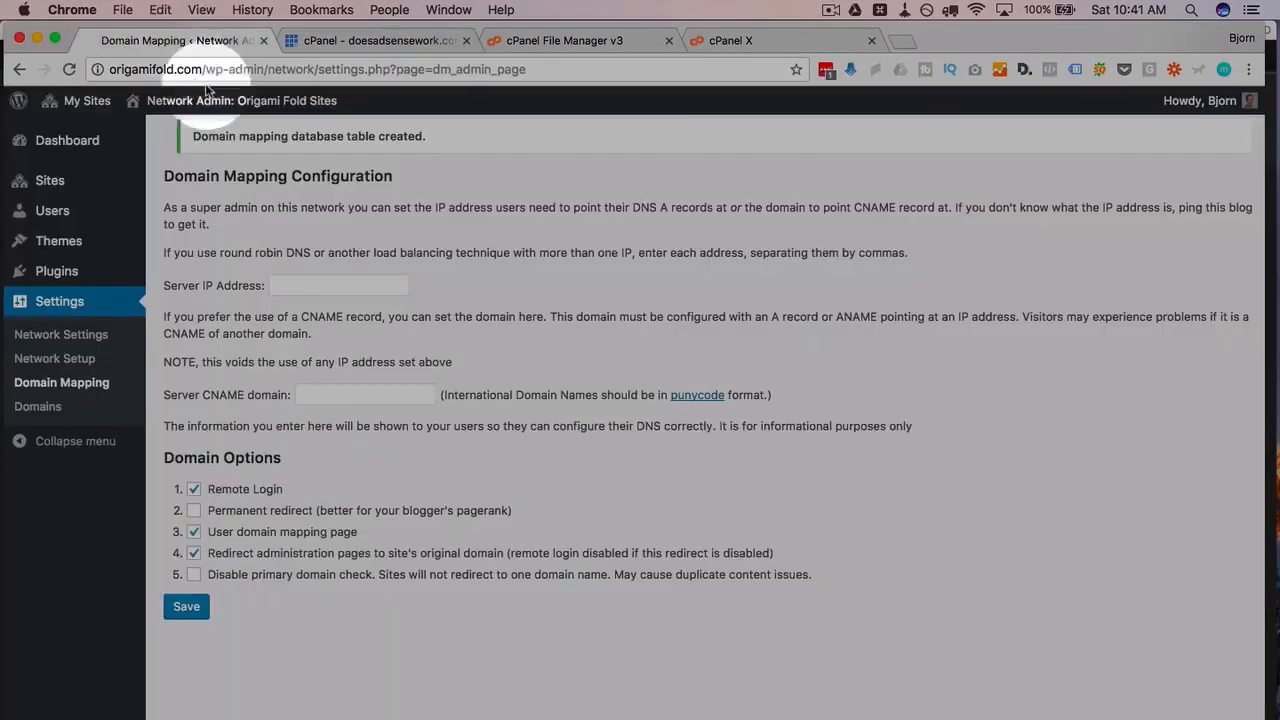
pyautogui.rightClick(318, 283)
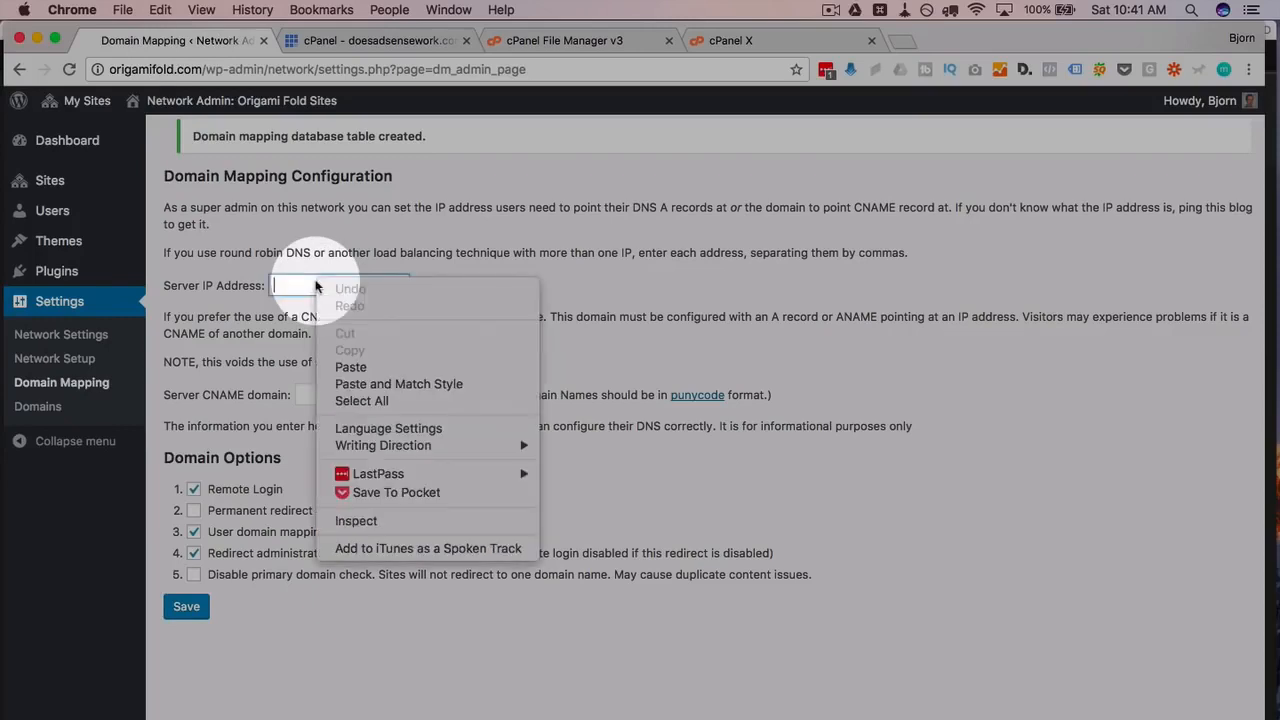
pyautogui.click(348, 366)
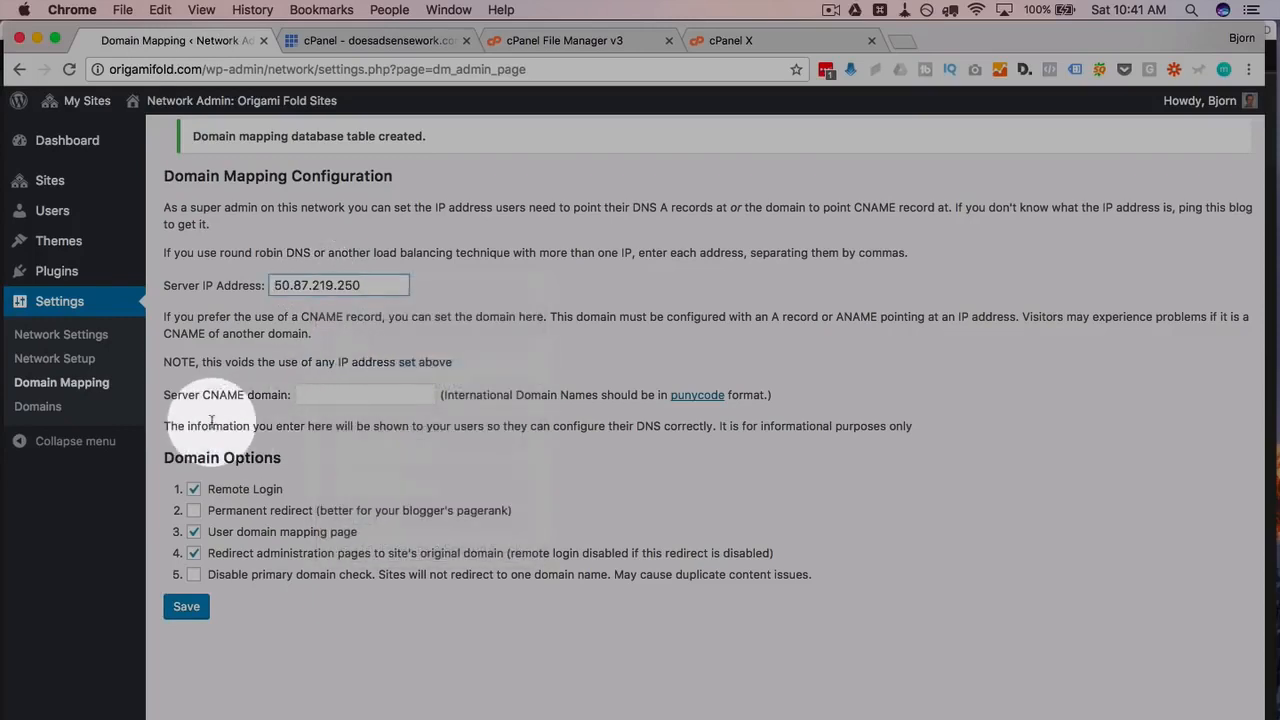
pyautogui.click(211, 421)
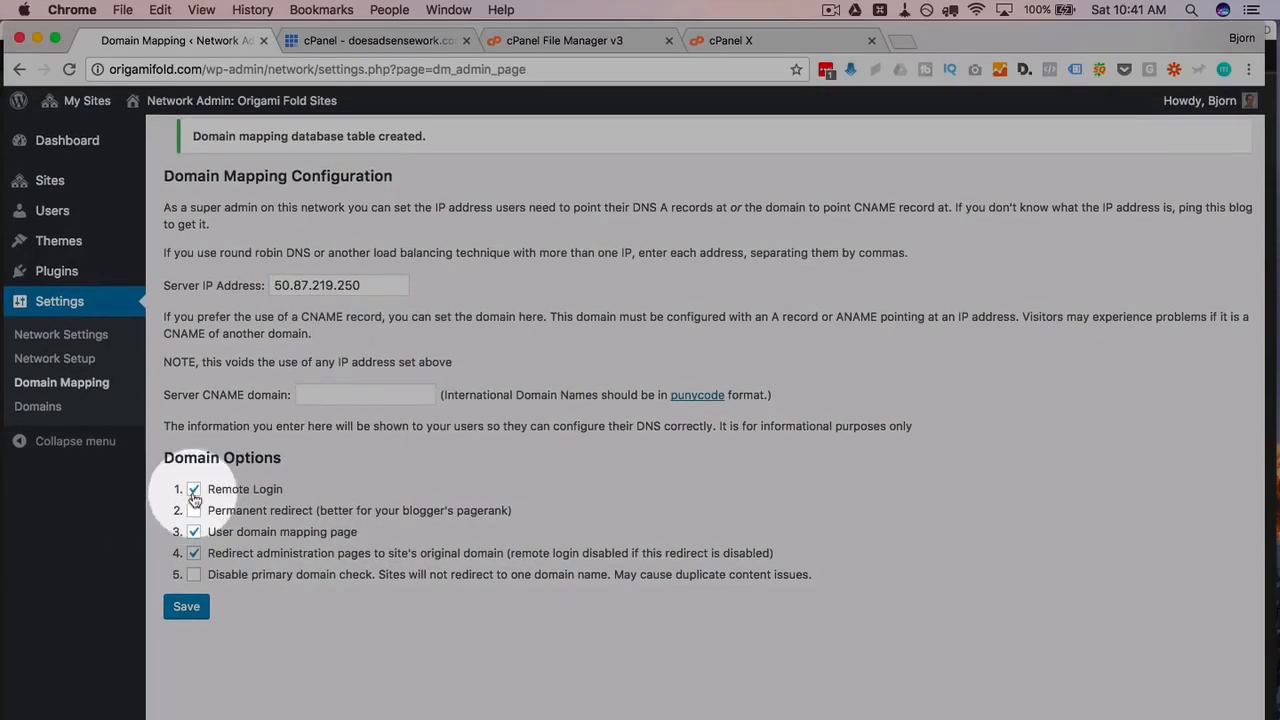
# - Disable Remote Login, enable Permanent redirect, and save the Domain Mapping configuration
pyautogui.click(195, 494)
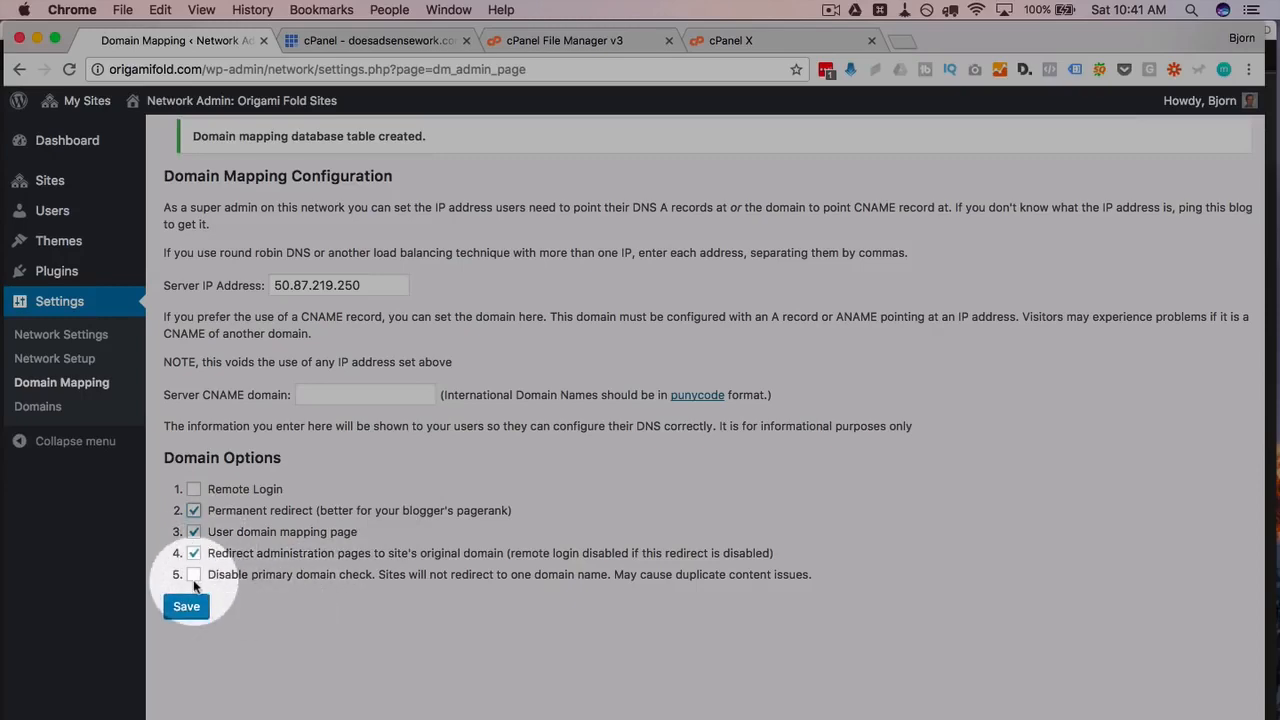
pyautogui.click(185, 607)
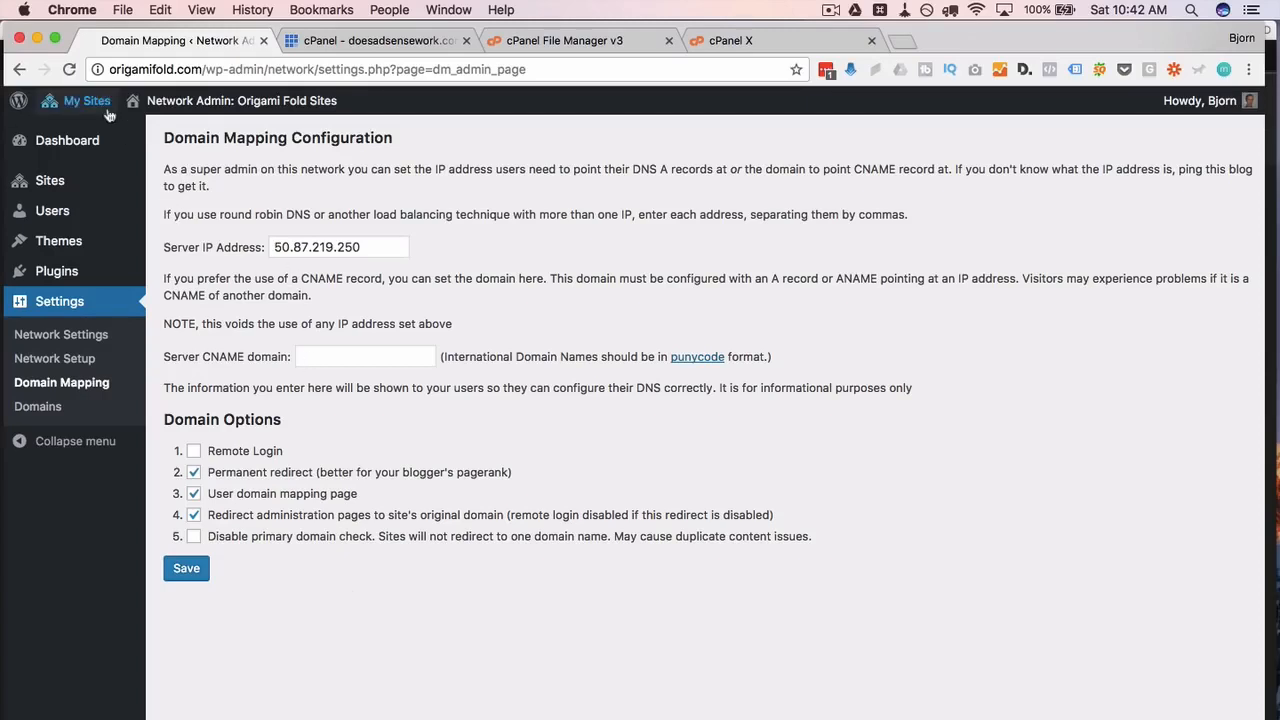
# - Open the Testing Site's dashboard and check the subdomain part of its address
pyautogui.moveTo(86, 104)
pyautogui.moveTo(100, 192)
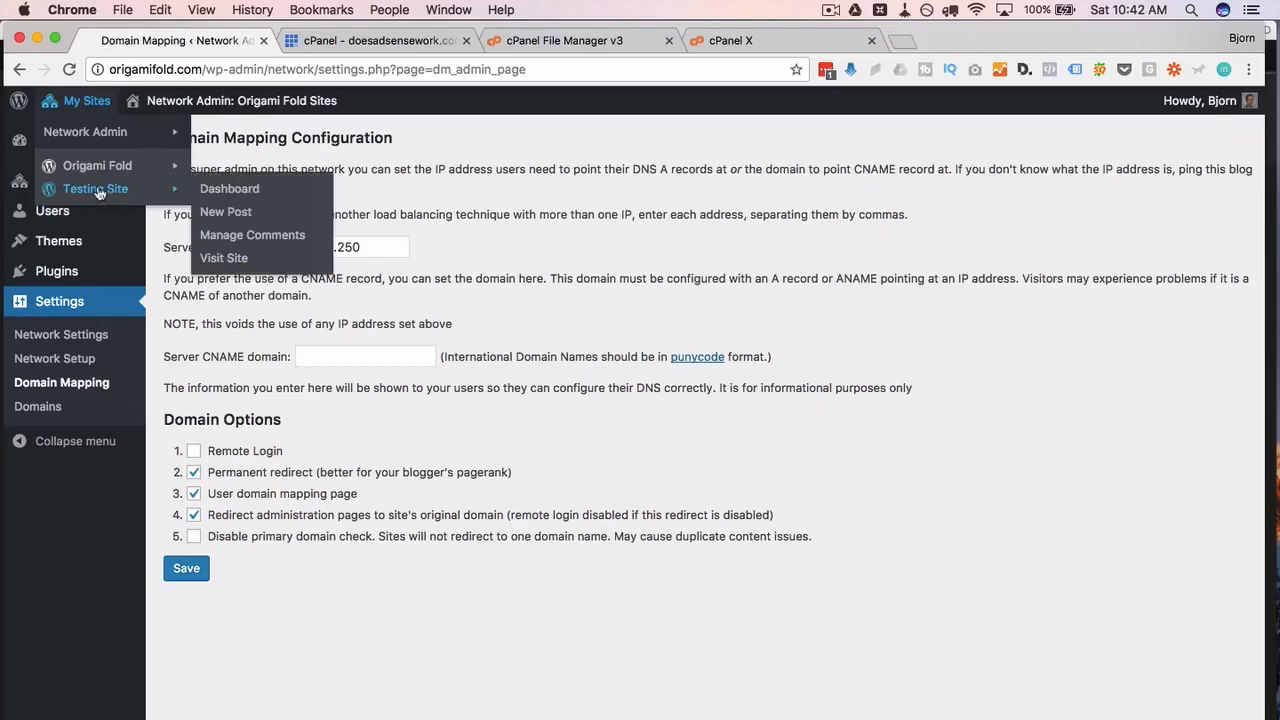
pyautogui.click(245, 196)
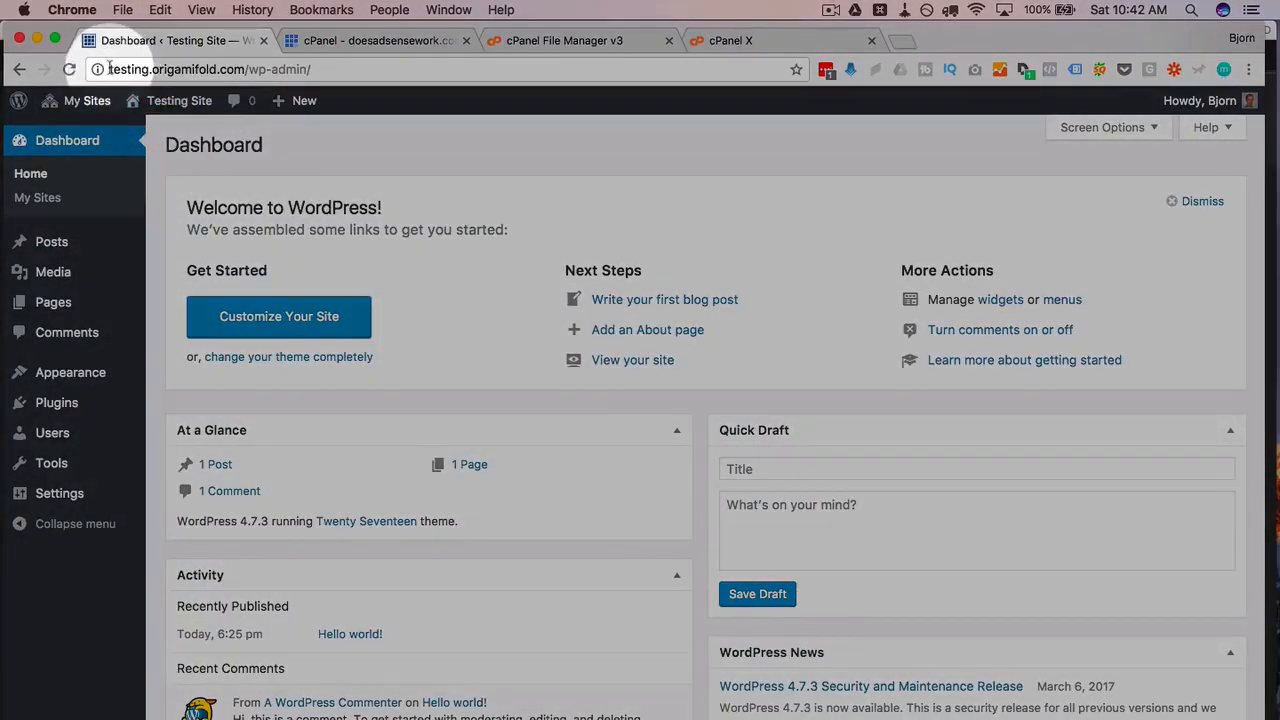
pyautogui.doubleClick(148, 69)
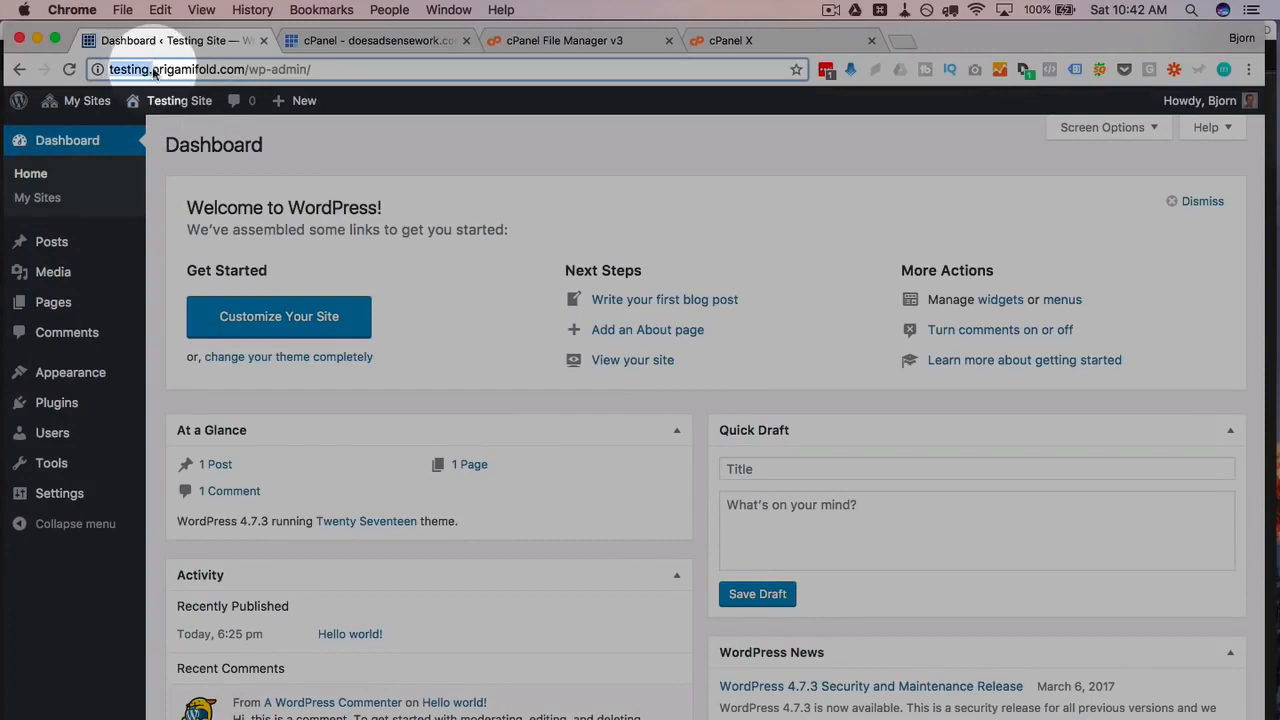
pyautogui.click(155, 150)
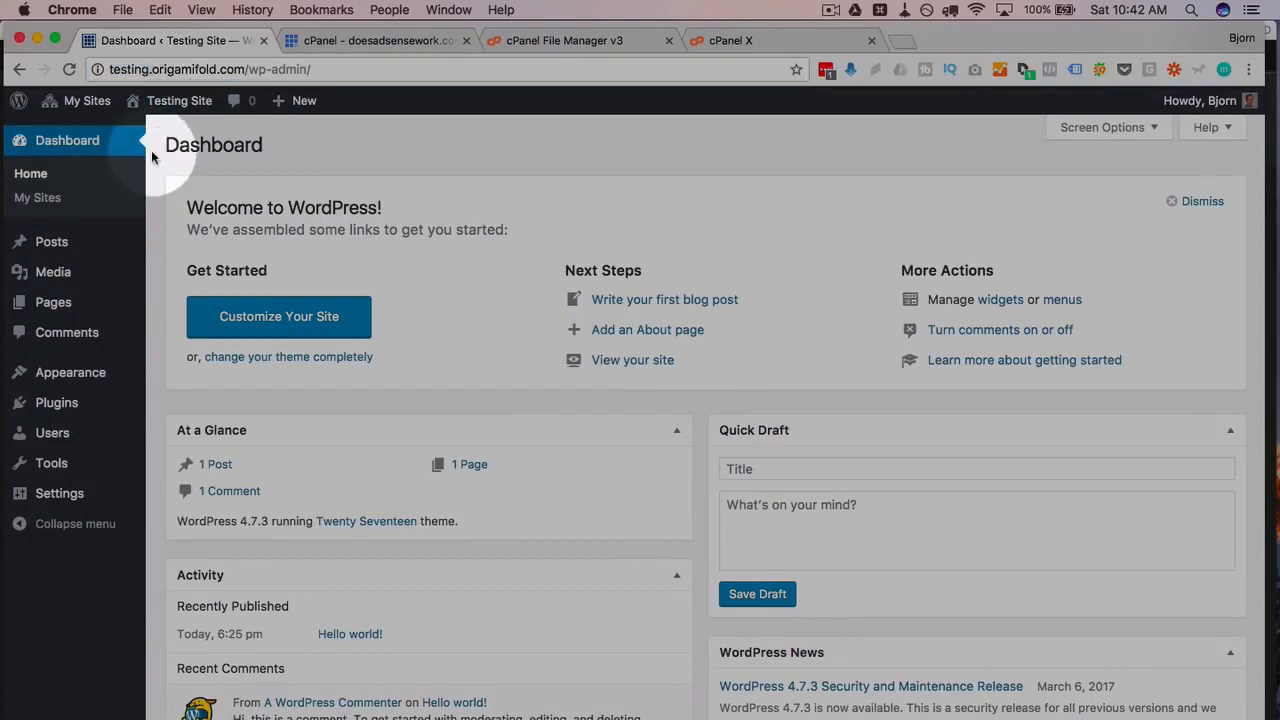
# - Open the Testing Site's Domain Mapping tool, passing through its Plugins list, and activate the new domain field
pyautogui.click(66, 410)
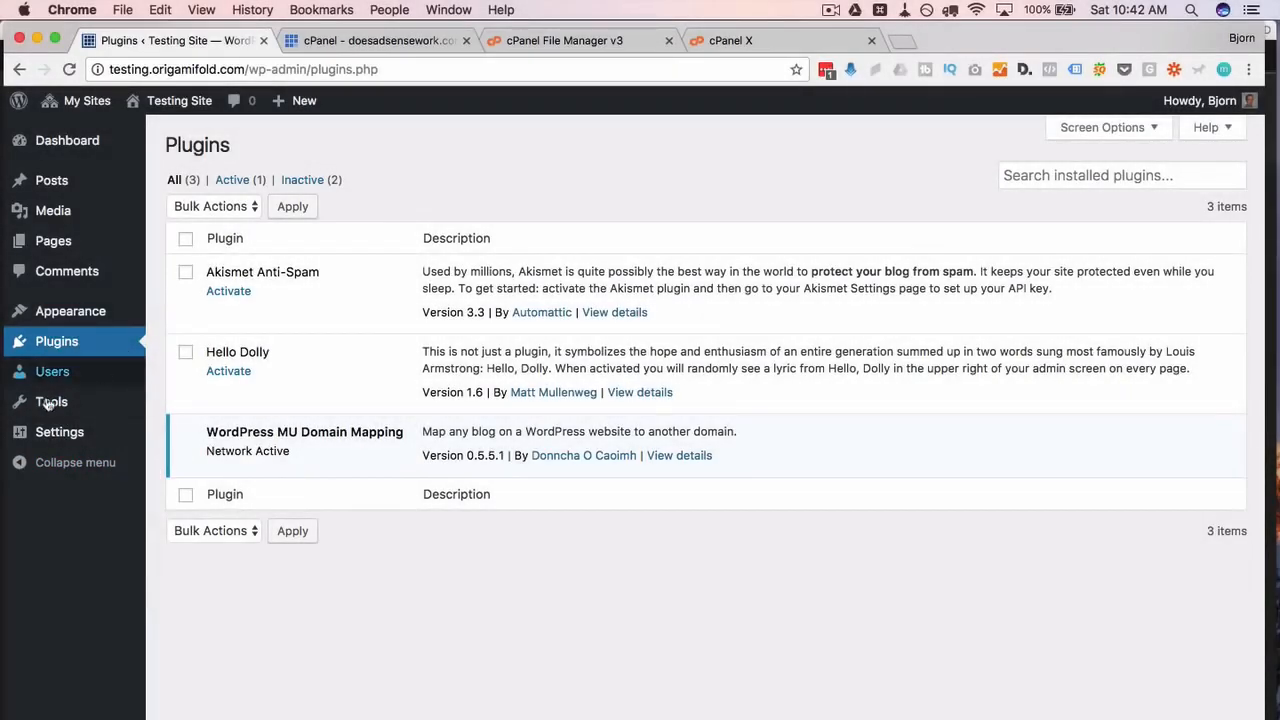
pyautogui.moveTo(47, 404)
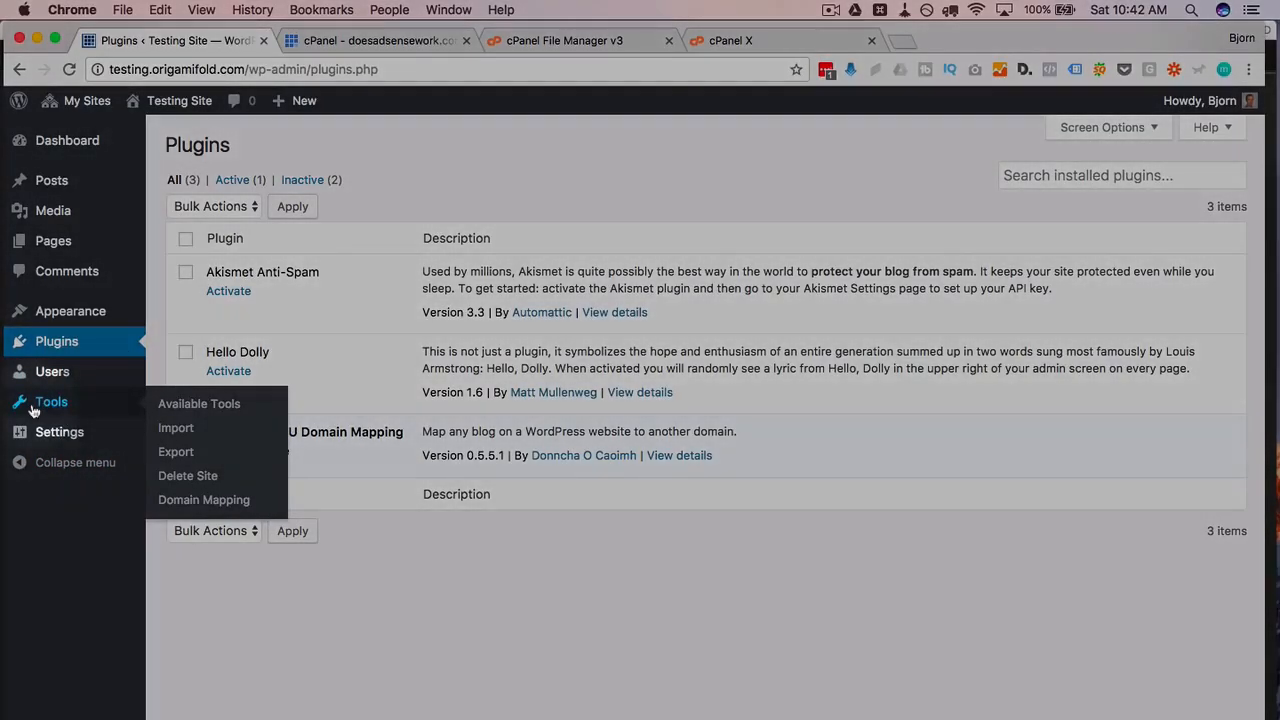
pyautogui.click(204, 500)
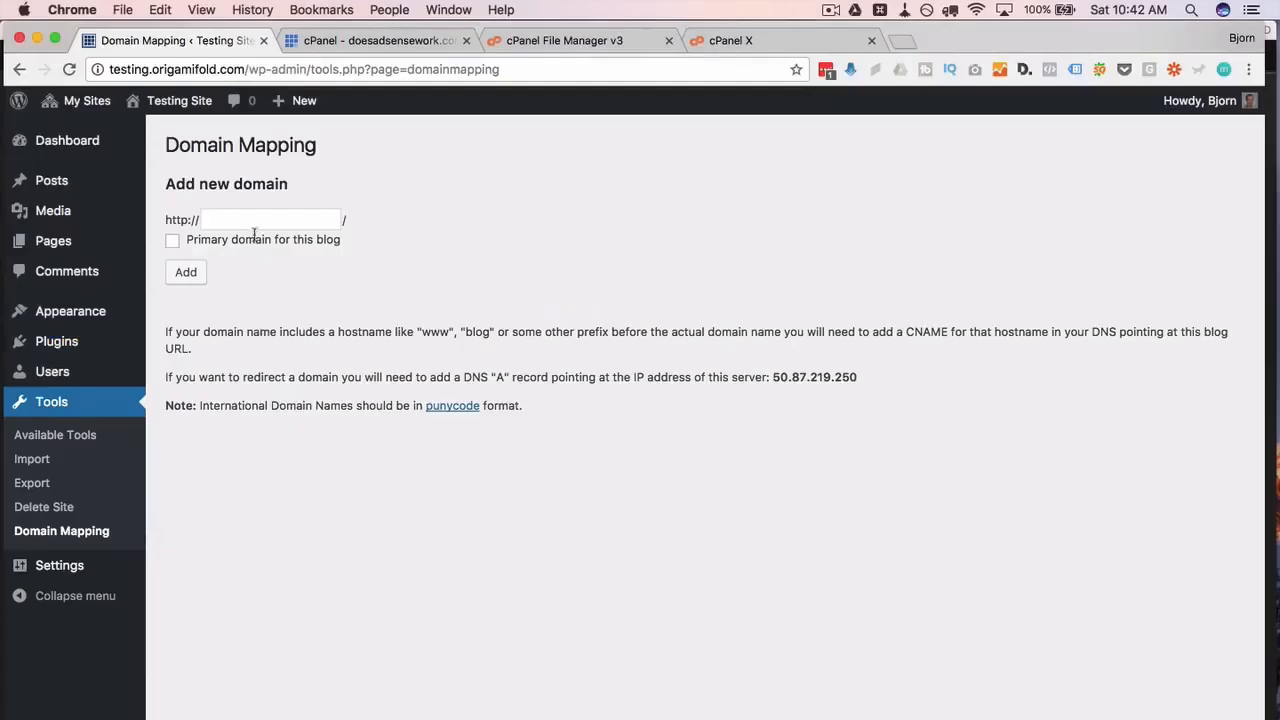
pyautogui.click(247, 222)
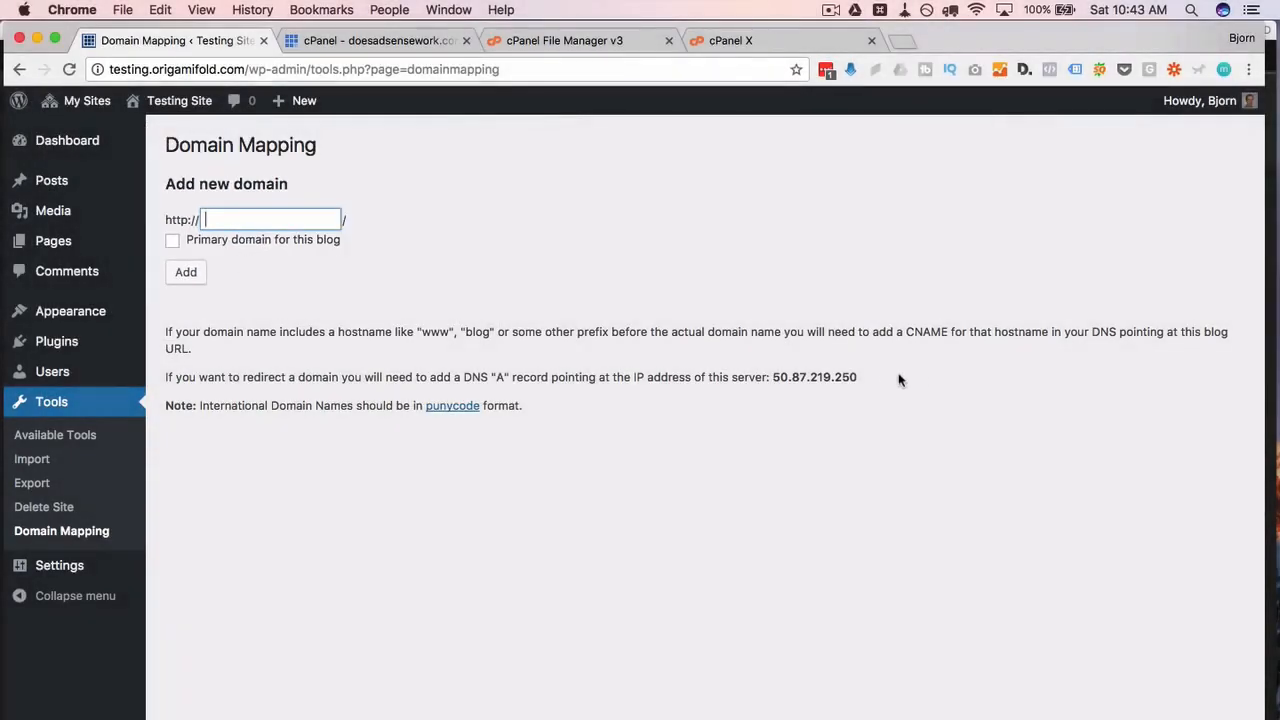
# - Compare the server IP address on the Testing Site's Domain Mapping page with the Dedicated IP in cPanel
pyautogui.moveTo(868, 377); pyautogui.dragTo(771, 376)
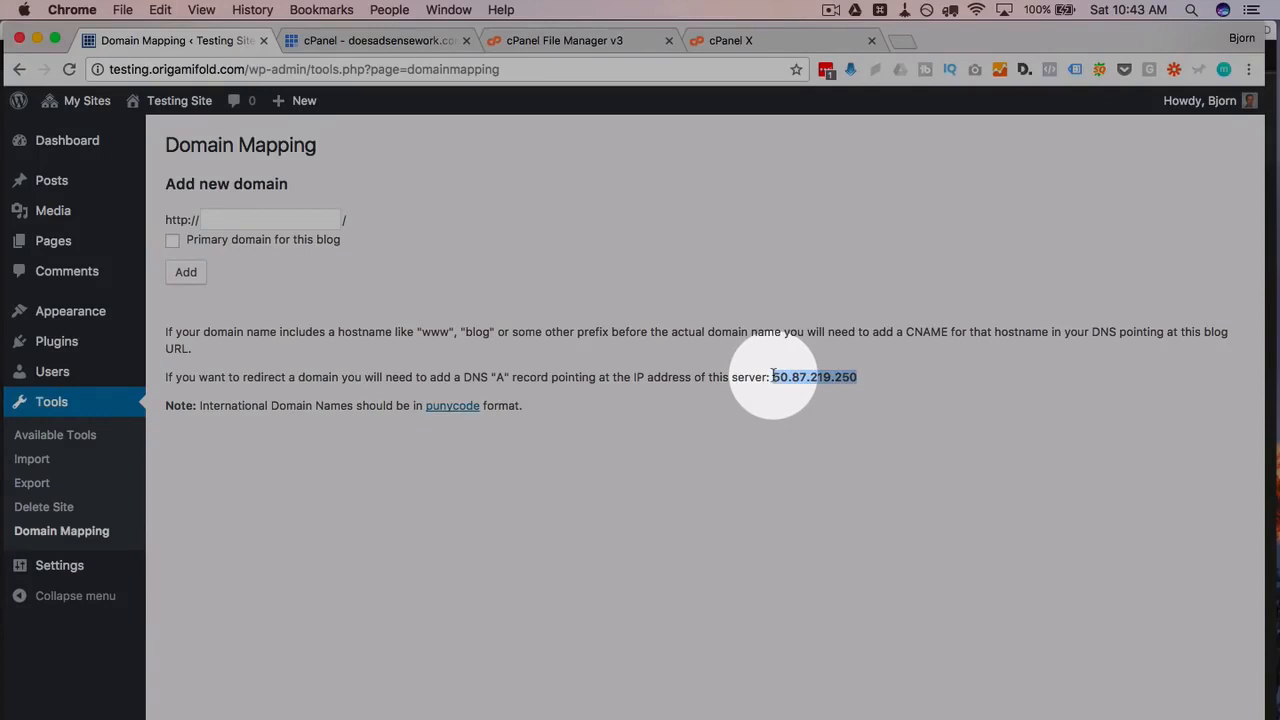
pyautogui.click(380, 43)
pyautogui.click(323, 357)
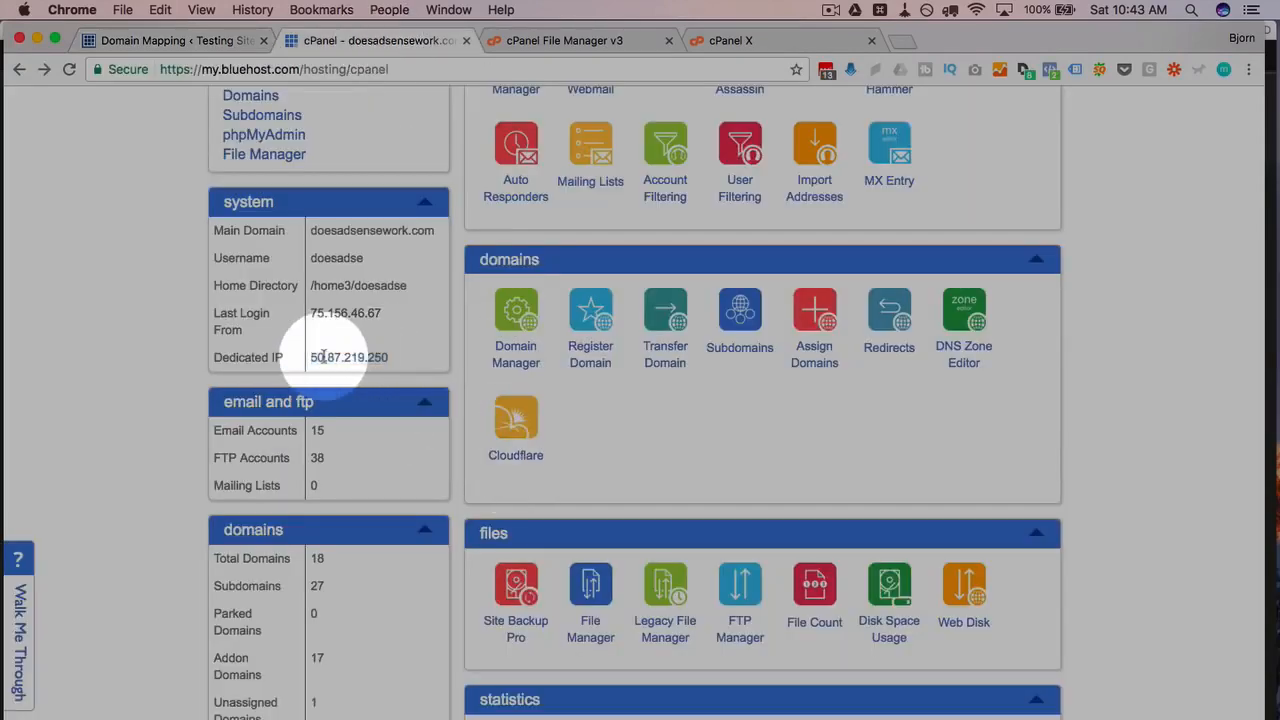
pyautogui.moveTo(400, 357); pyautogui.dragTo(286, 357)
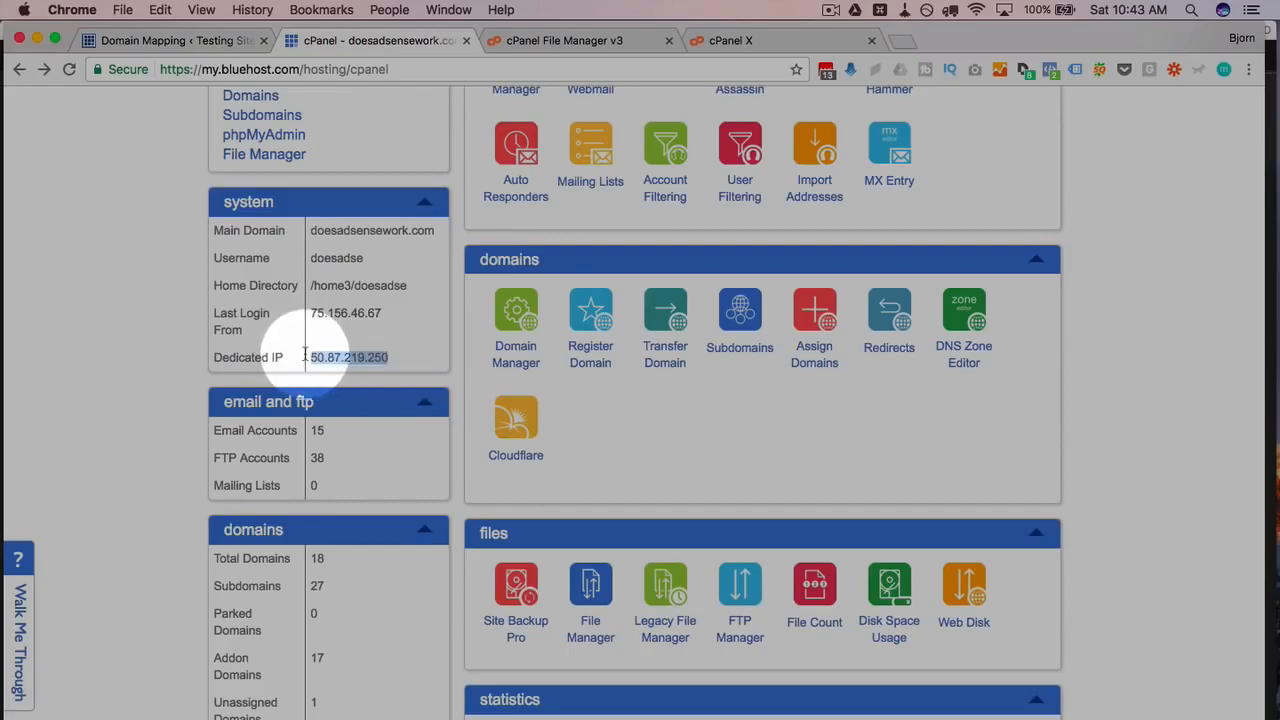
pyautogui.click(222, 44)
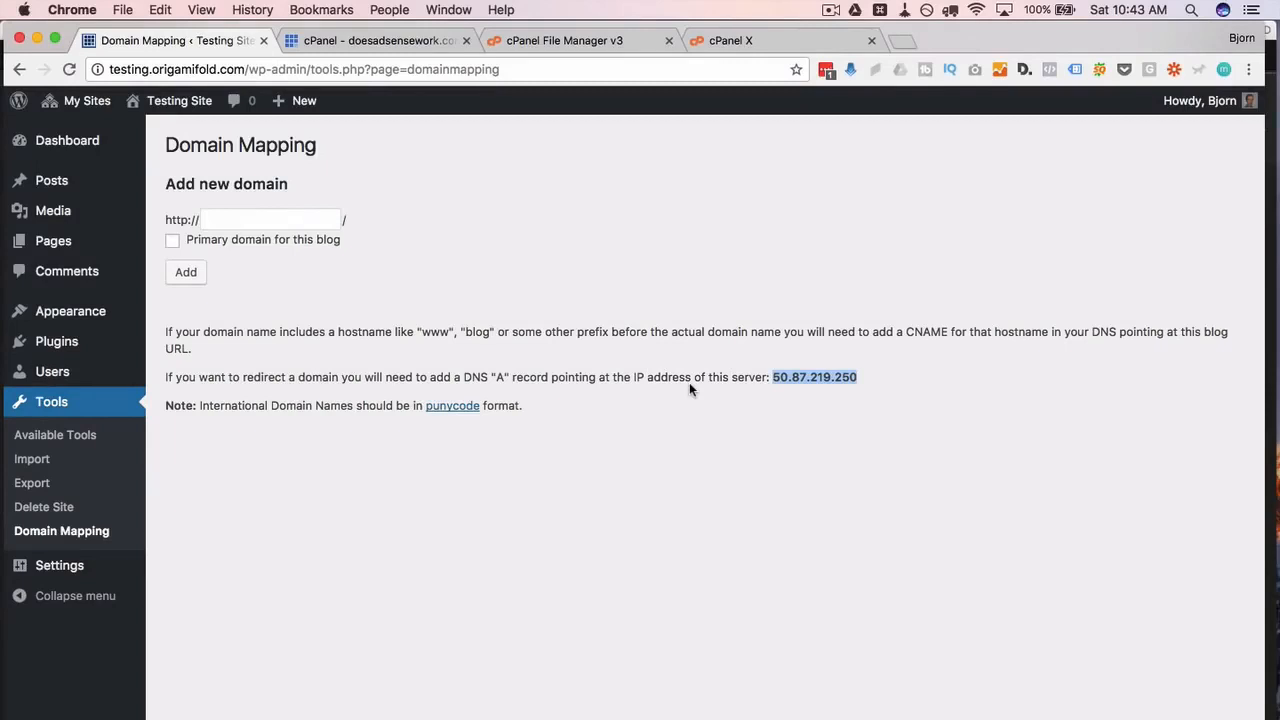
pyautogui.click(727, 384)
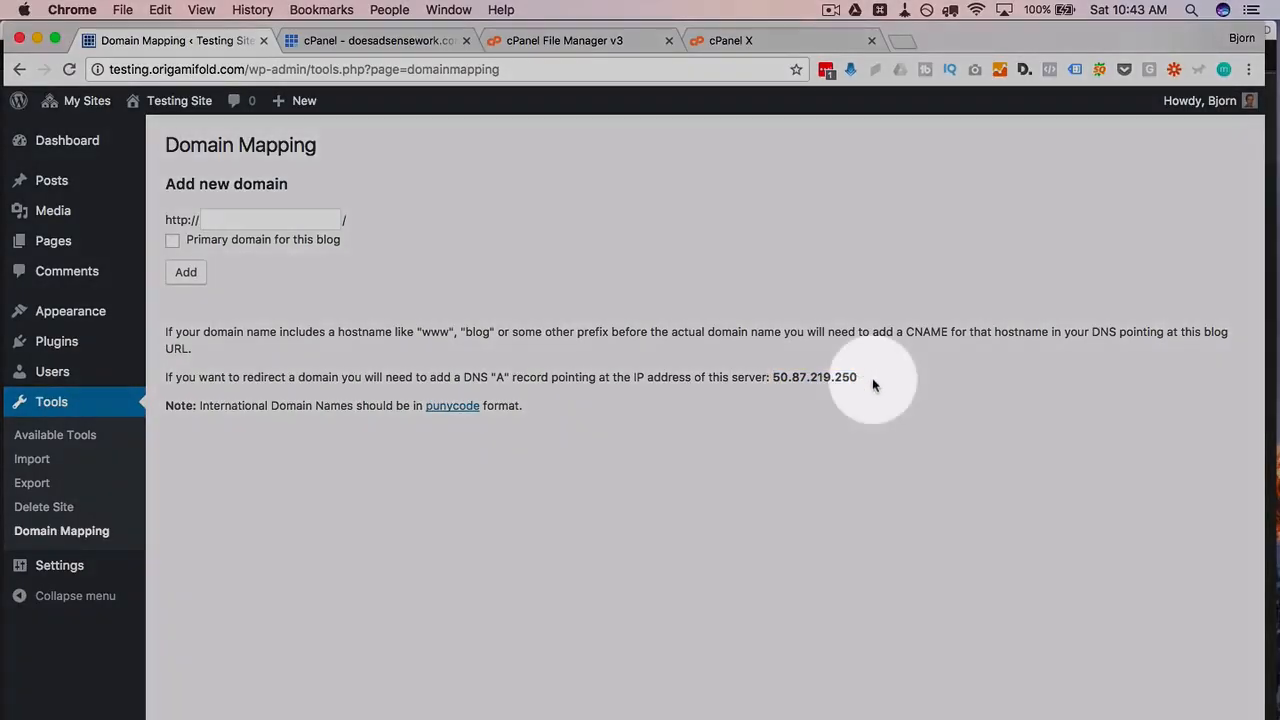
pyautogui.moveTo(871, 378); pyautogui.dragTo(774, 380)
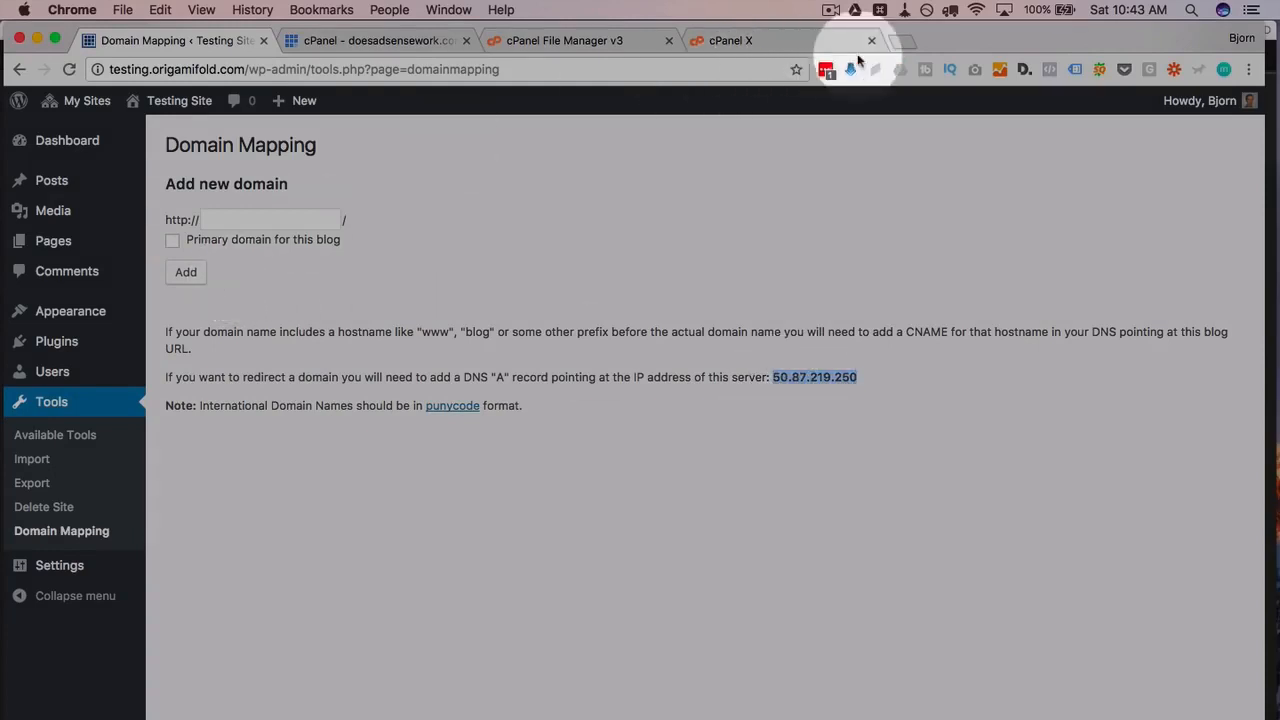
# - Switch to GoDaddy's domain list in a new browser tab and open the DNS Zone File of CARLSFOOTWEAR.COM
pyautogui.click(896, 41)
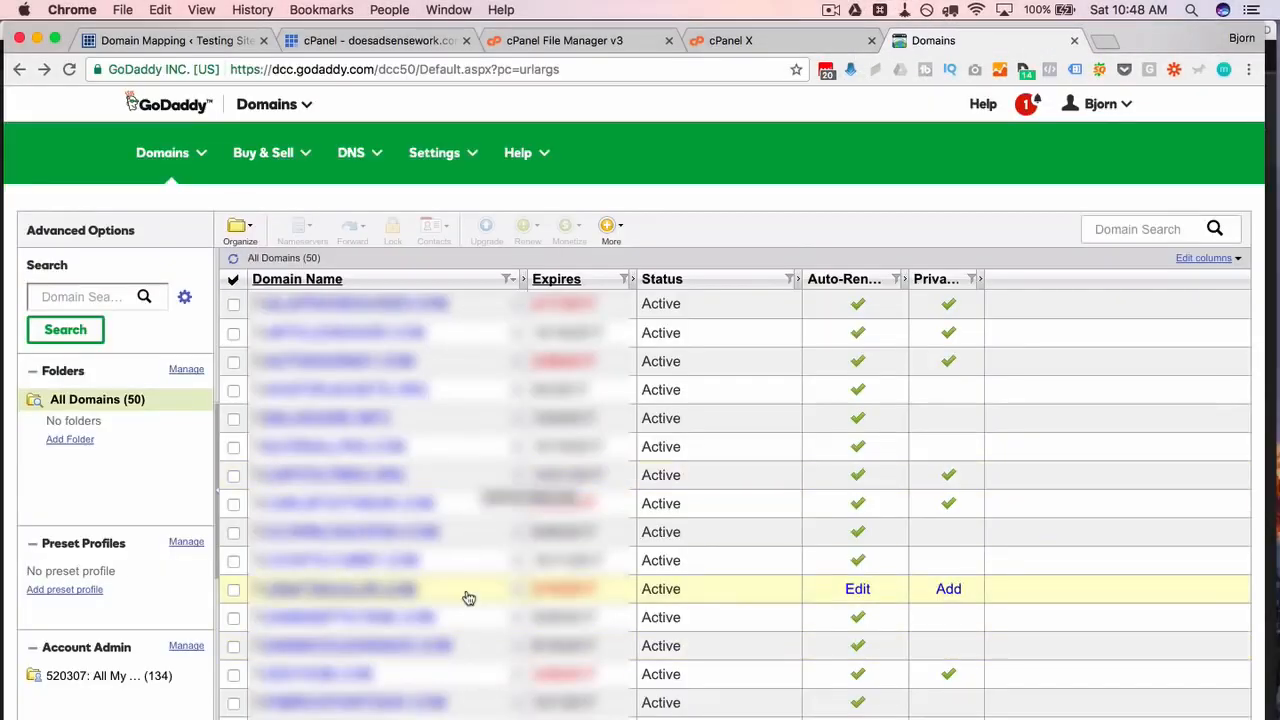
pyautogui.click(338, 508)
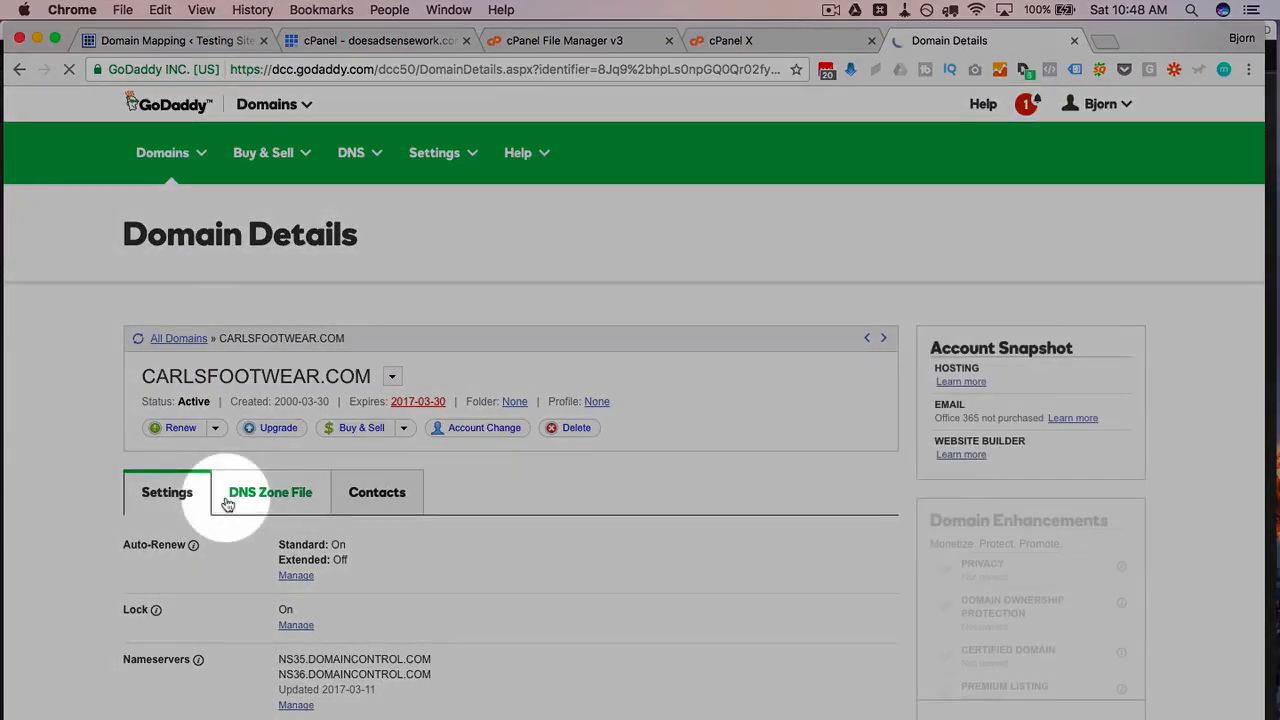
pyautogui.click(308, 500)
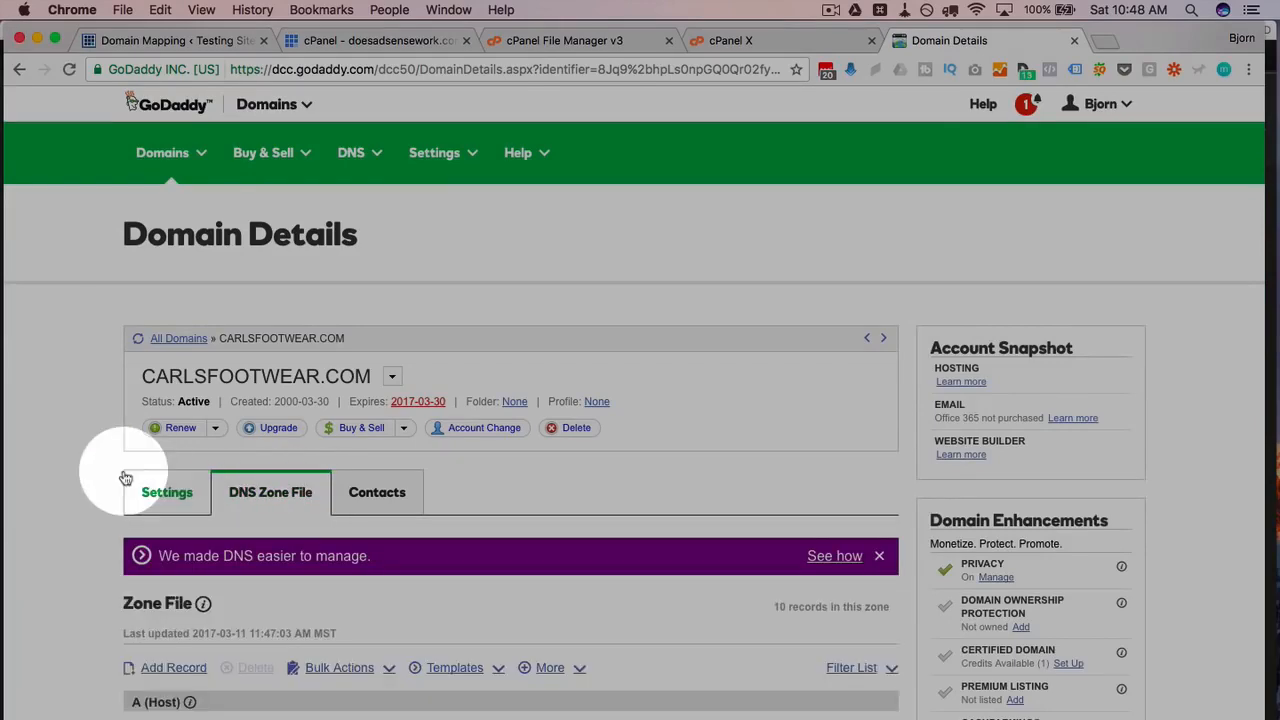
pyautogui.scroll(-5, 128, 475)
pyautogui.scroll(-1, 125, 477)
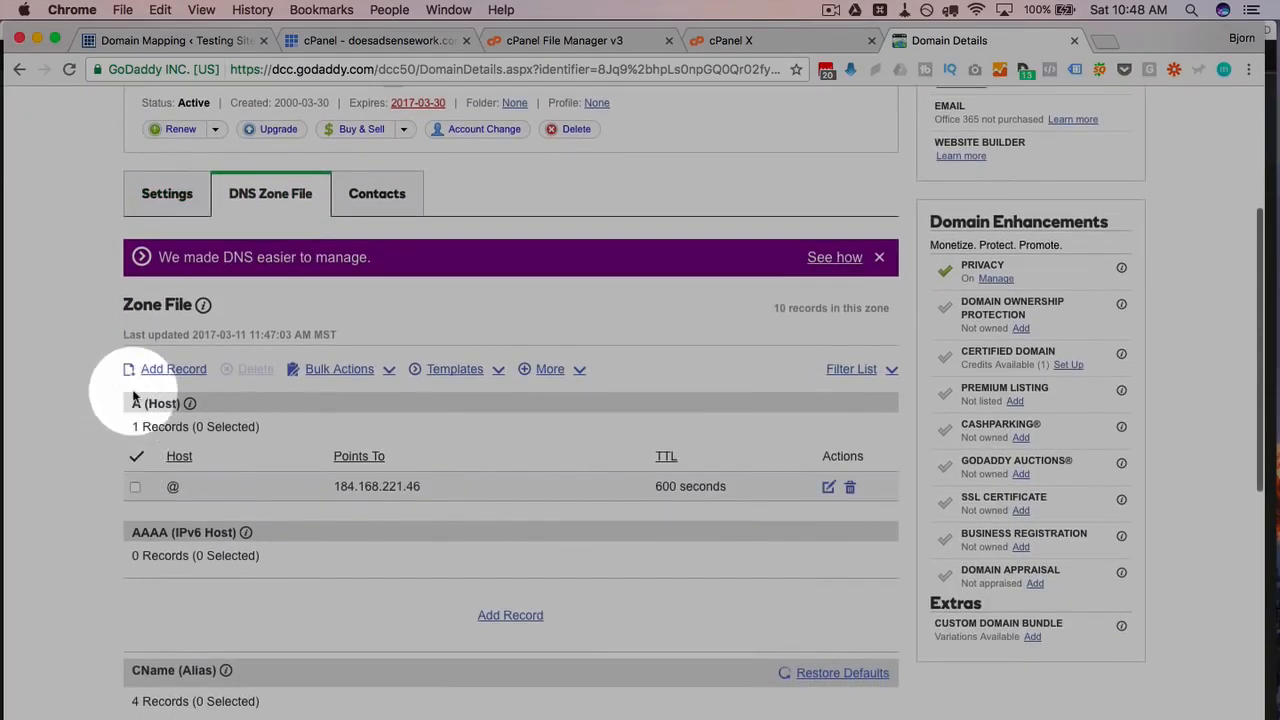
# - Copy the server IP address 50.87.219.250 from the Testing Site's Domain Mapping page and return to the GoDaddy zone file
pyautogui.click(196, 48)
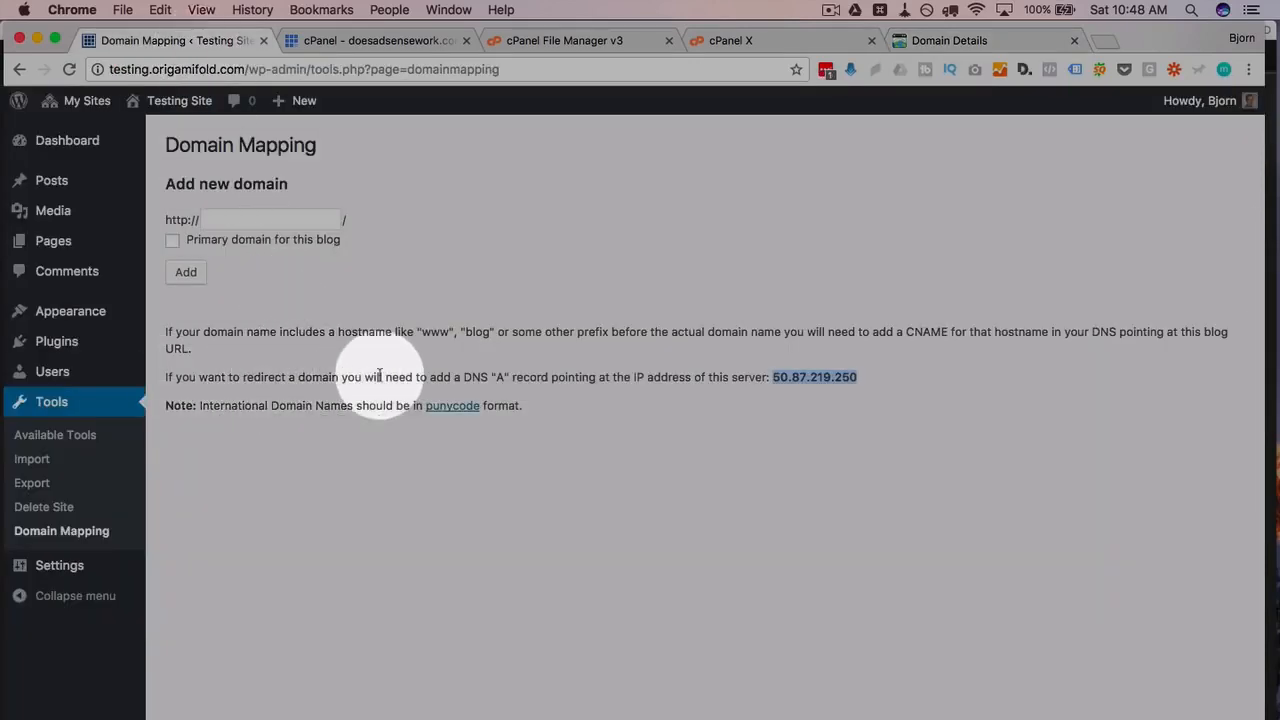
pyautogui.moveTo(463, 377); pyautogui.dragTo(771, 377)
pyautogui.click(870, 375)
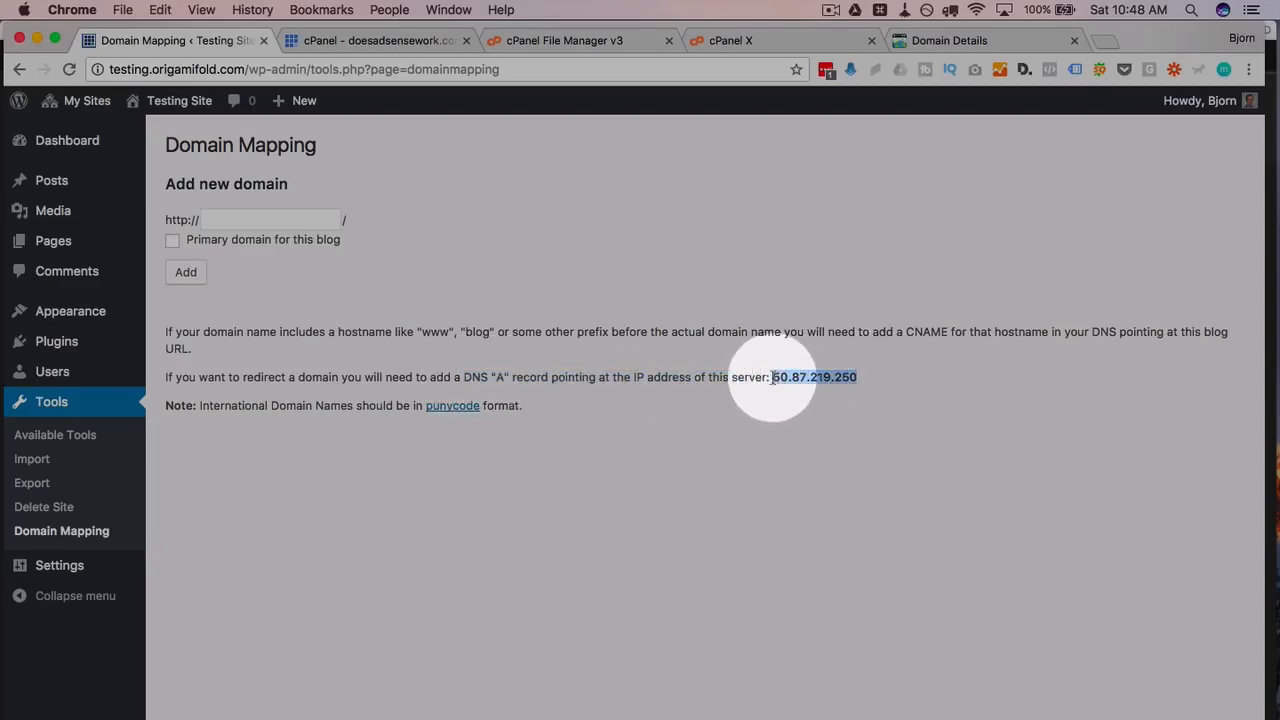
pyautogui.rightClick(797, 381)
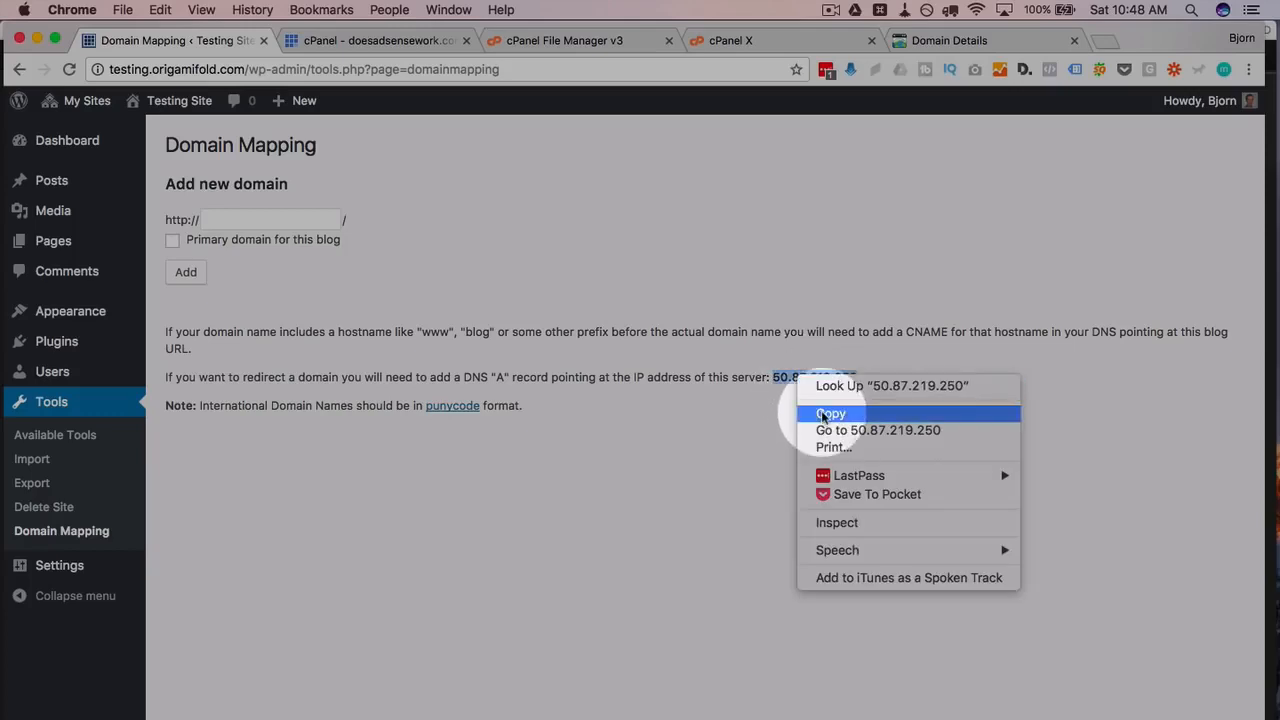
pyautogui.click(829, 412)
pyautogui.click(907, 44)
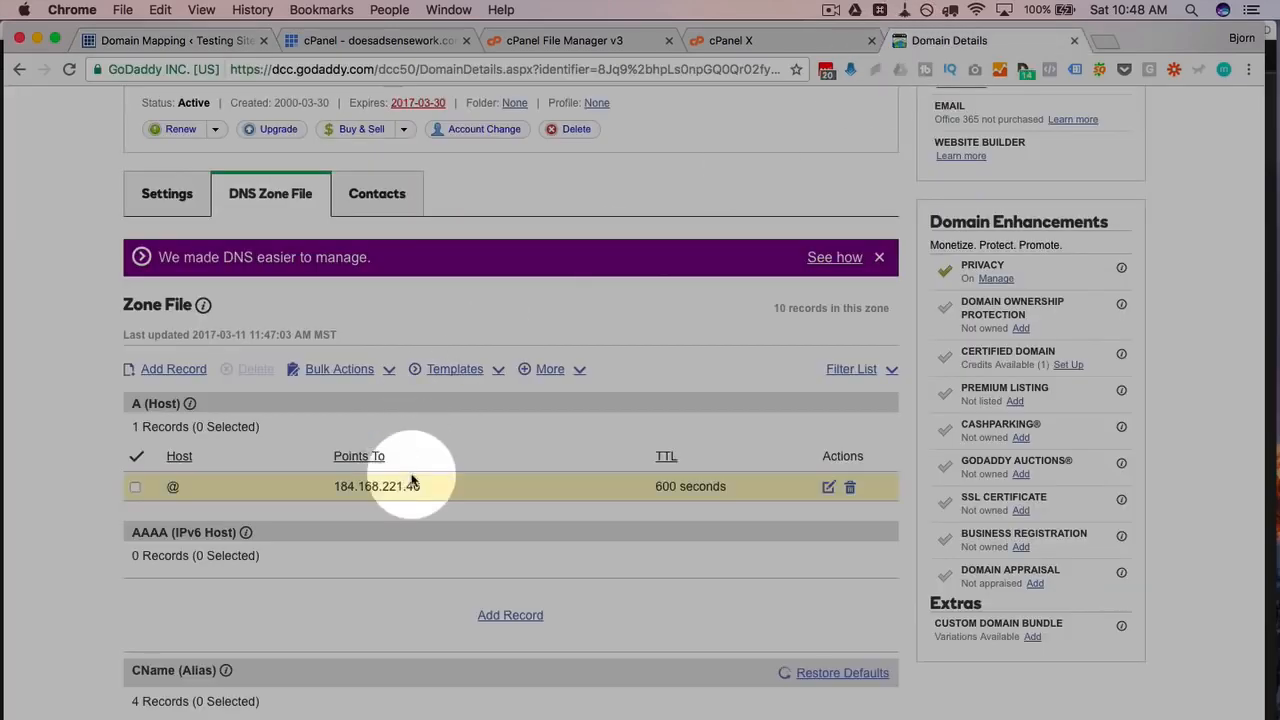
# - Point the @ A (Host) record to 50.87.219.250 and save the zone file changes
pyautogui.moveTo(422, 486); pyautogui.dragTo(336, 486)
pyautogui.click(829, 488)
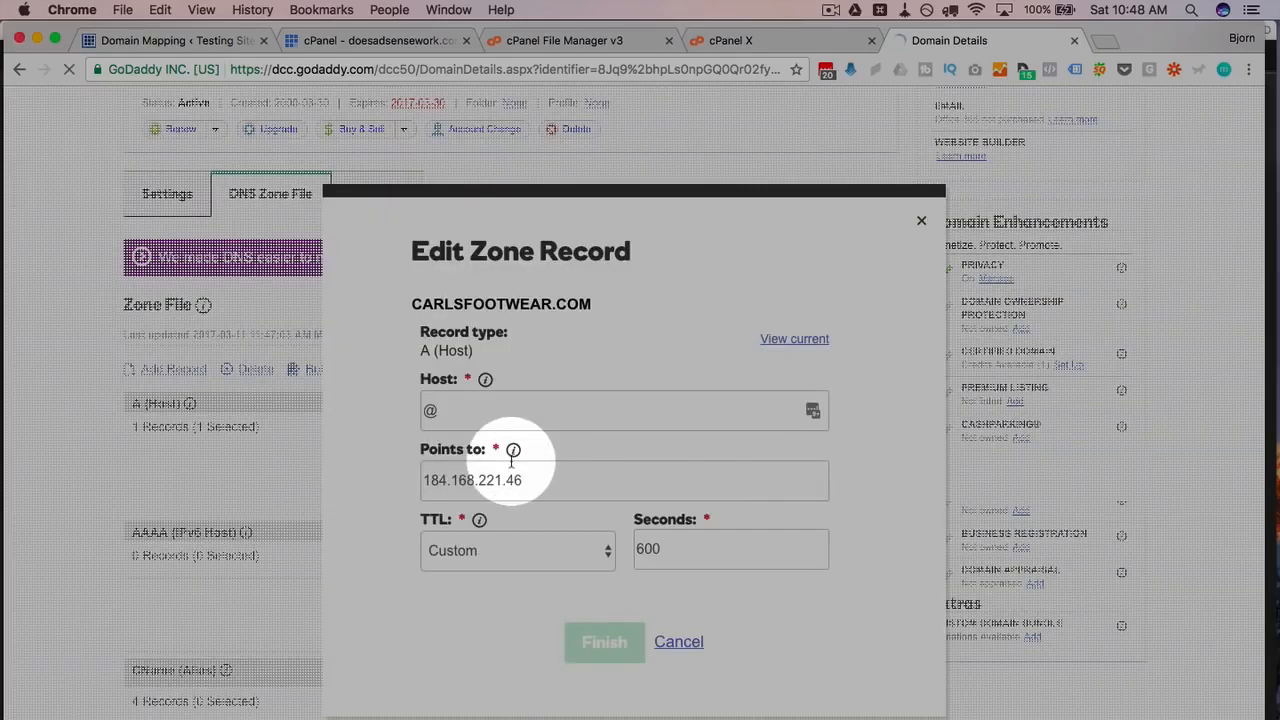
pyautogui.moveTo(540, 480); pyautogui.dragTo(383, 480)
pyautogui.press('super+v')
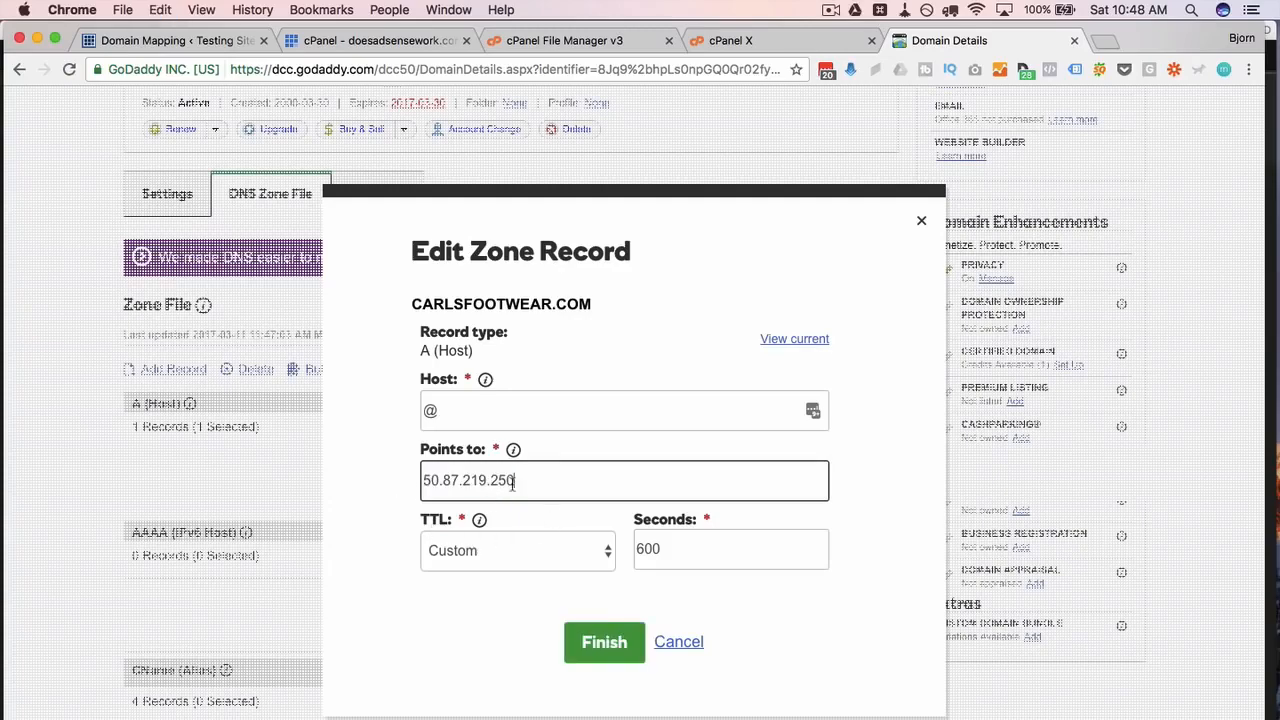
pyautogui.click(598, 639)
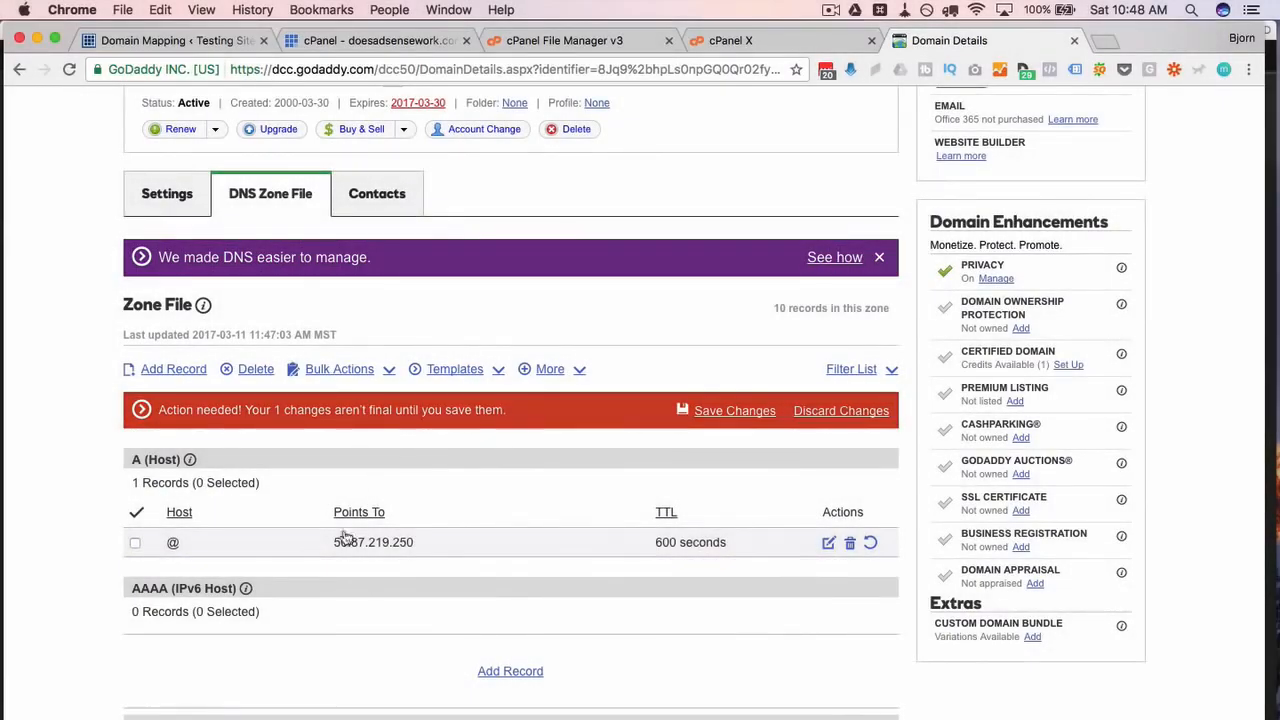
pyautogui.click(735, 411)
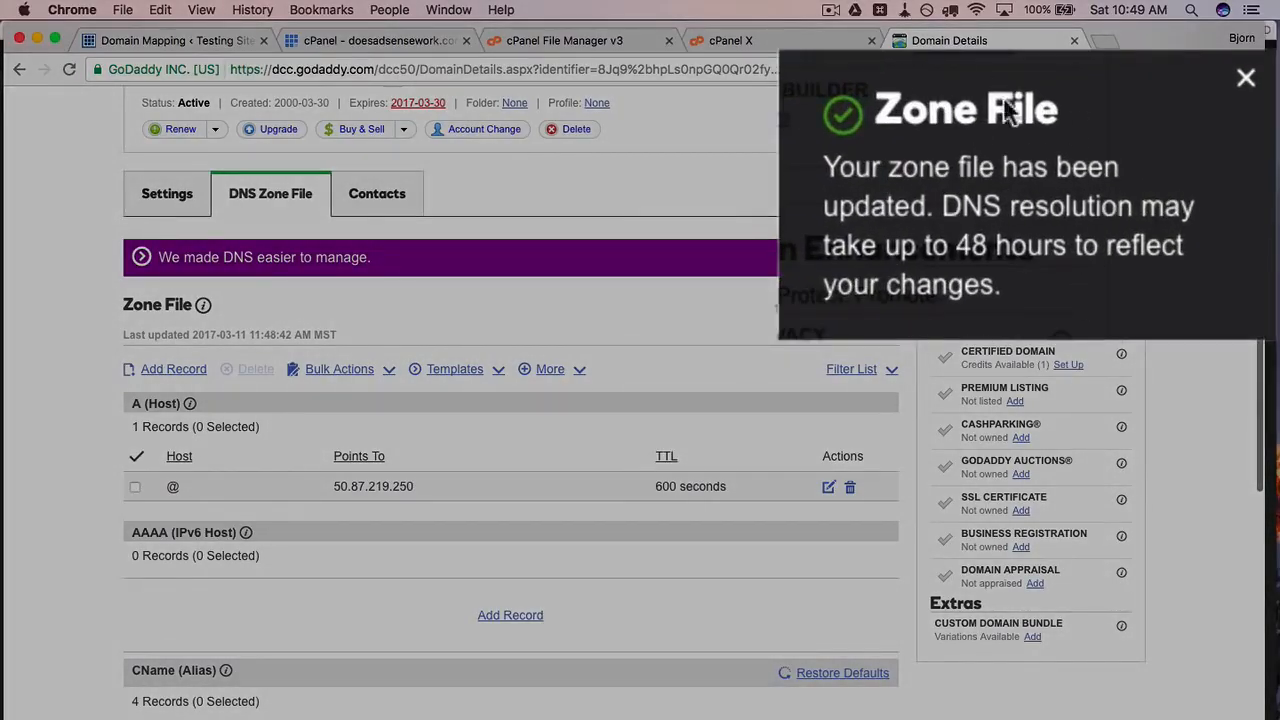
# - Copy the domain name CARLSFOOTWEAR.COM from the Domain Details heading
pyautogui.scroll(1, 657, 321)
pyautogui.scroll(3, 657, 321)
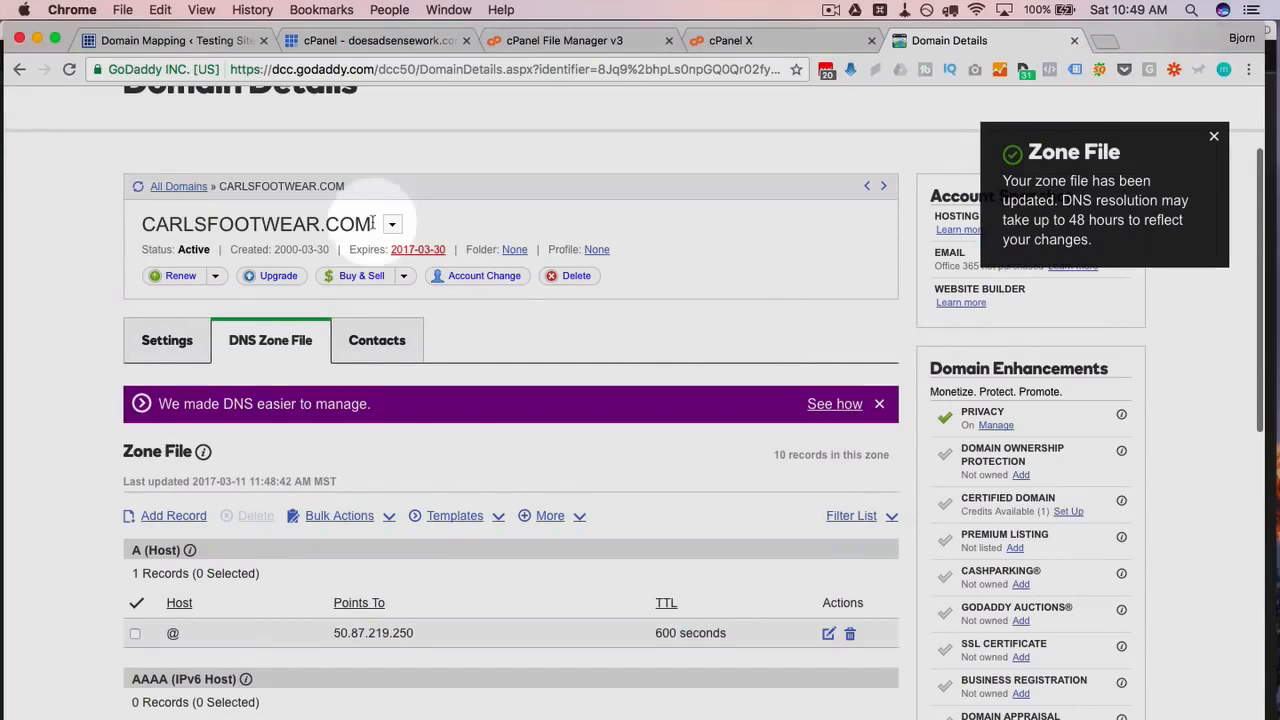
pyautogui.moveTo(373, 222); pyautogui.dragTo(137, 220)
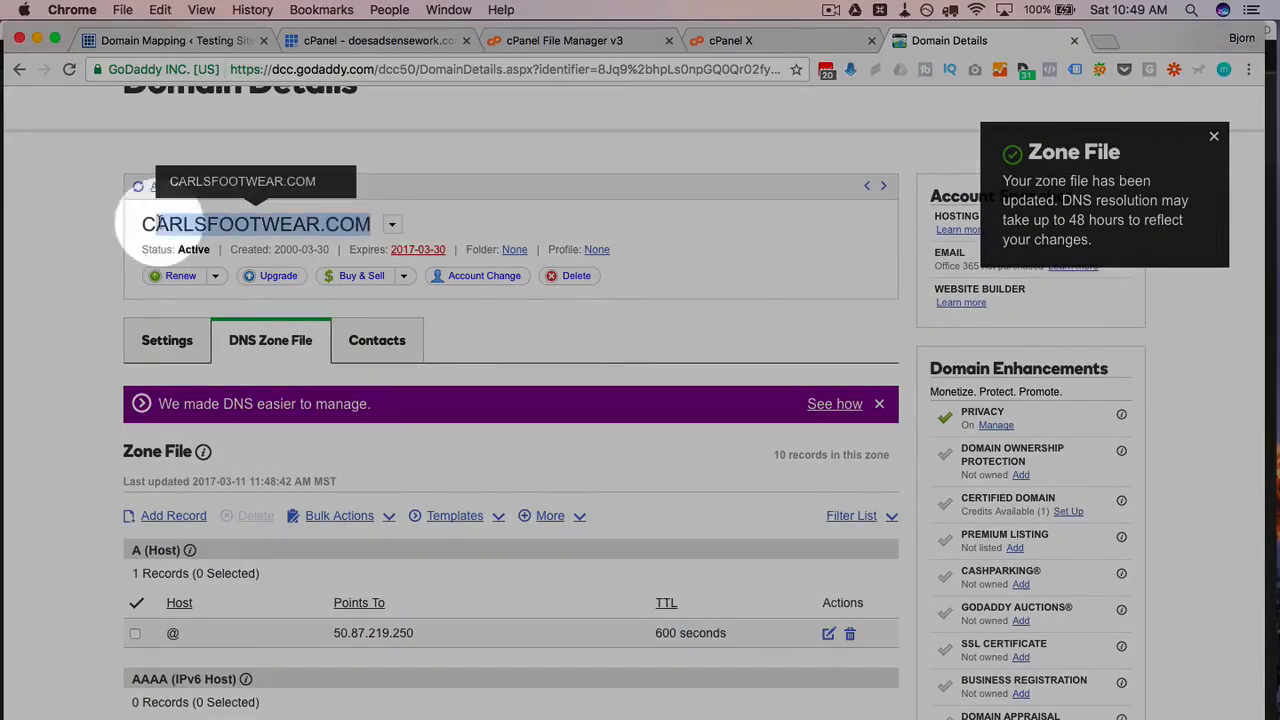
pyautogui.rightClick(170, 227)
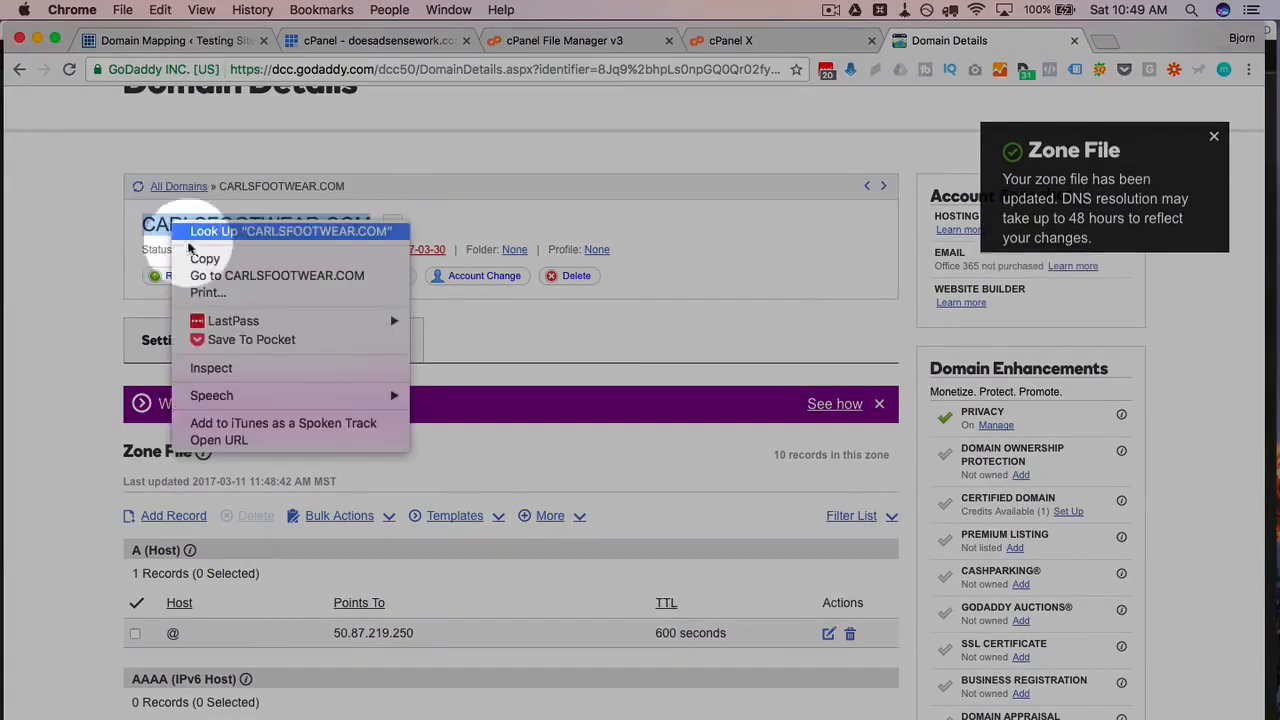
pyautogui.click(205, 258)
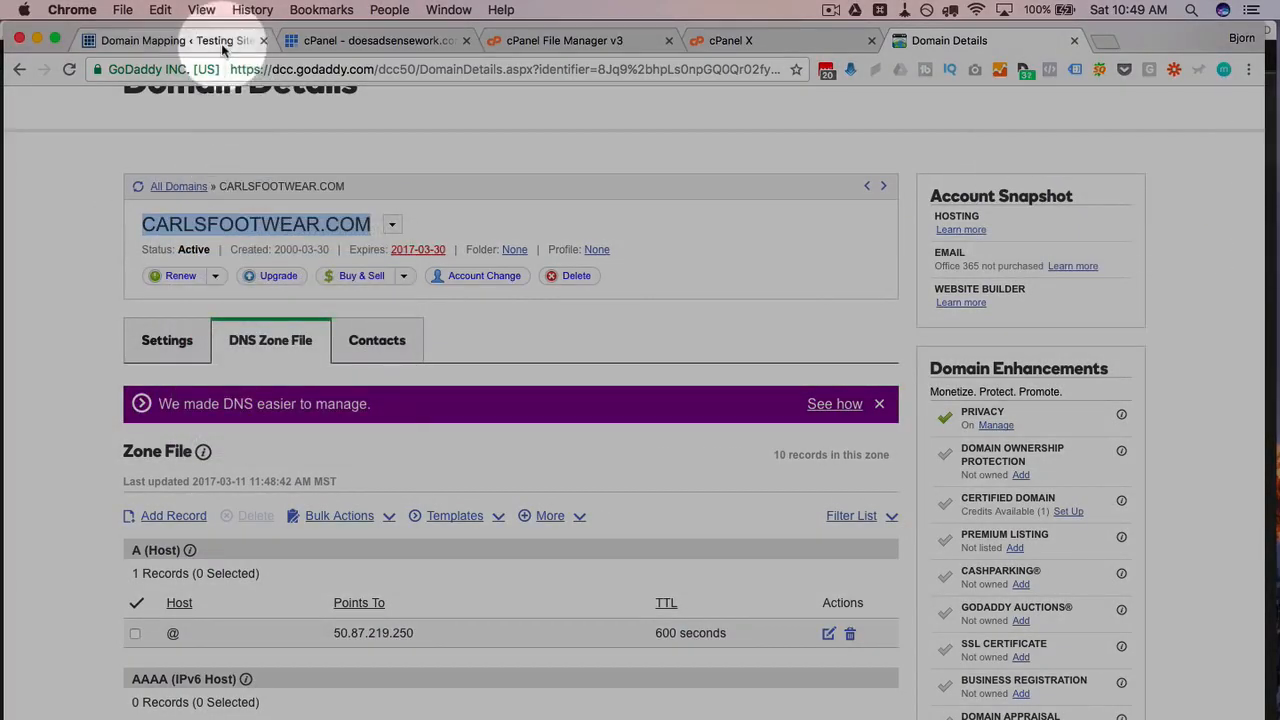
# - Return to the Testing Site's Domain Mapping page and enter carlsfootwear.com in lowercase as the new domain
pyautogui.click(221, 43)
pyautogui.click(222, 221)
pyautogui.rightClick(219, 226)
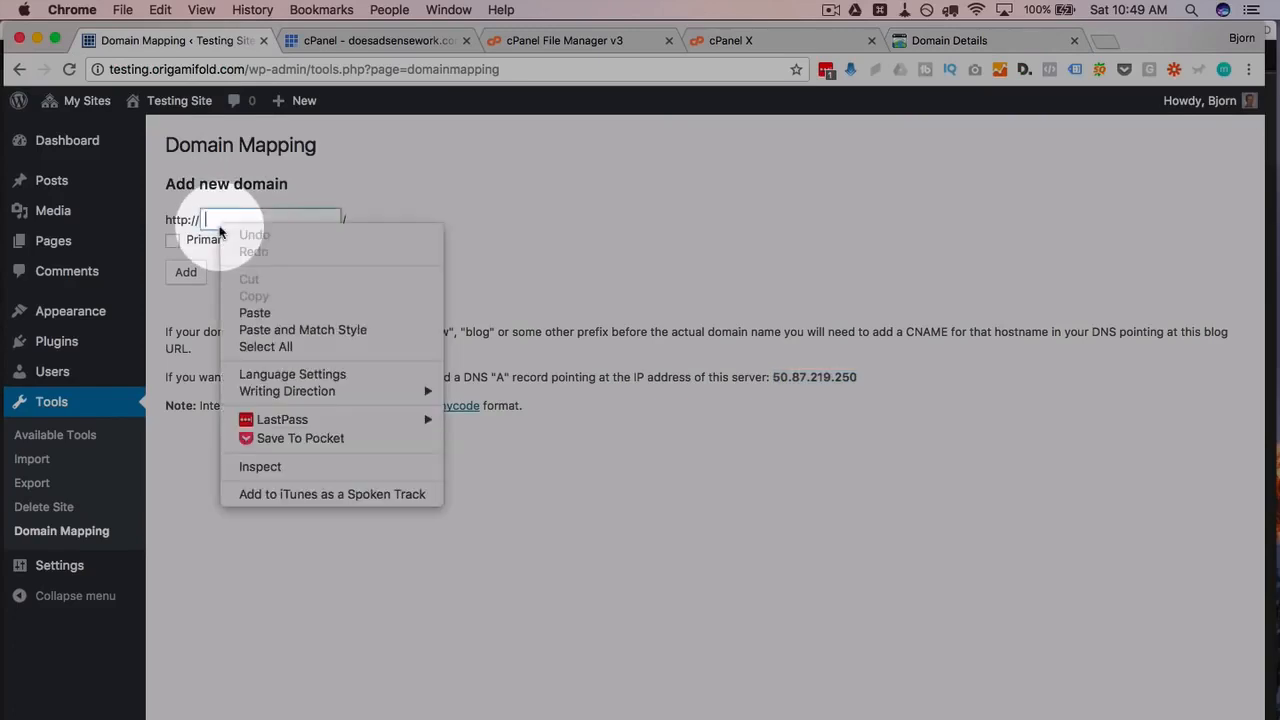
pyautogui.click(222, 228)
pyautogui.rightClick(235, 226)
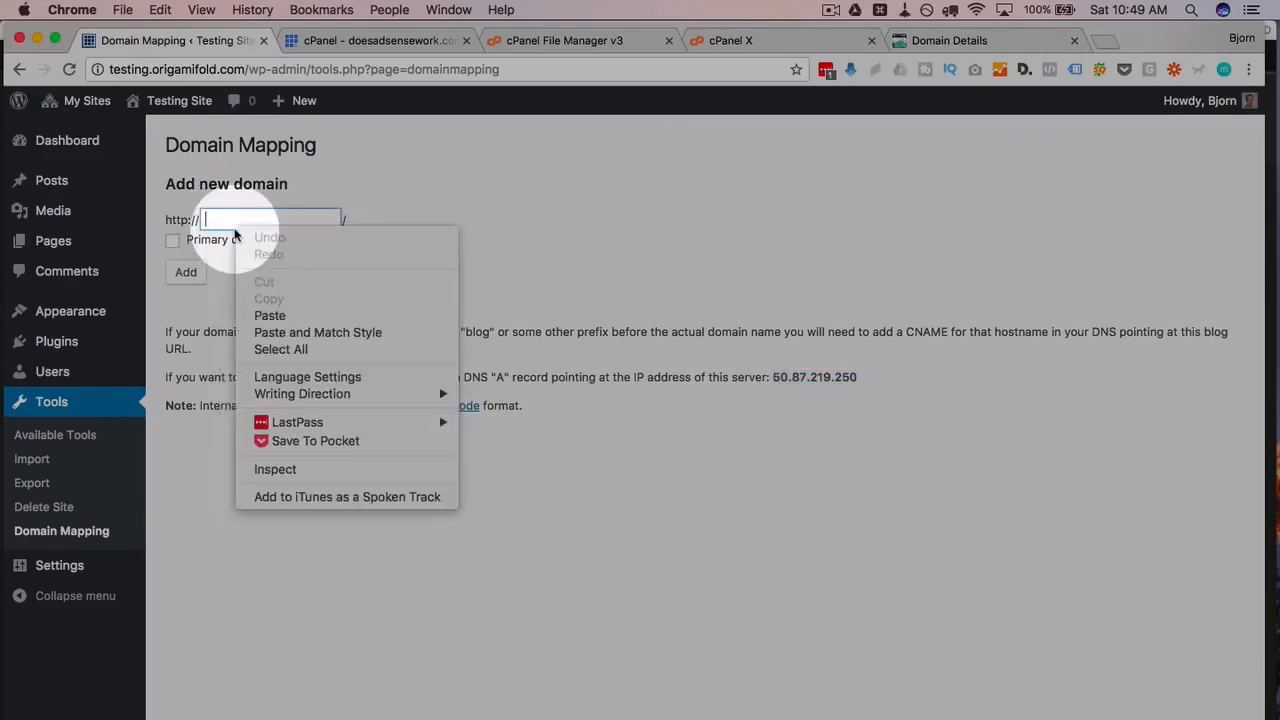
pyautogui.click(268, 315)
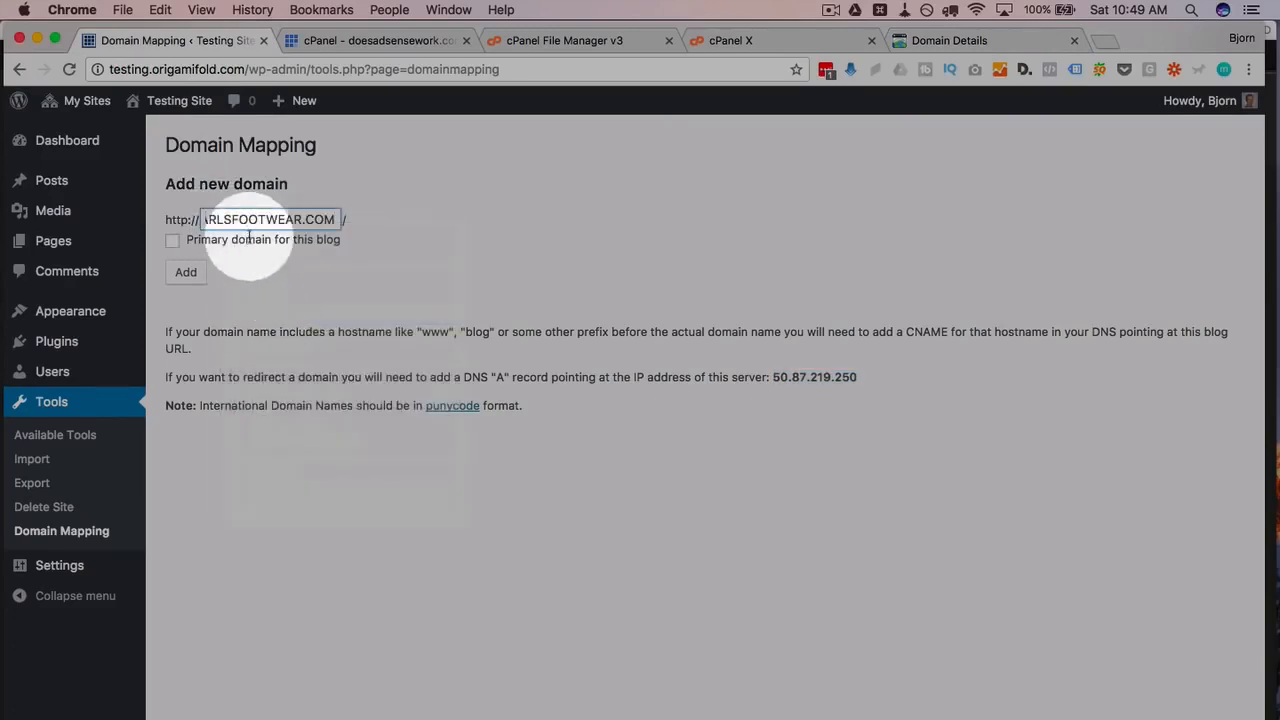
pyautogui.press('super+a')
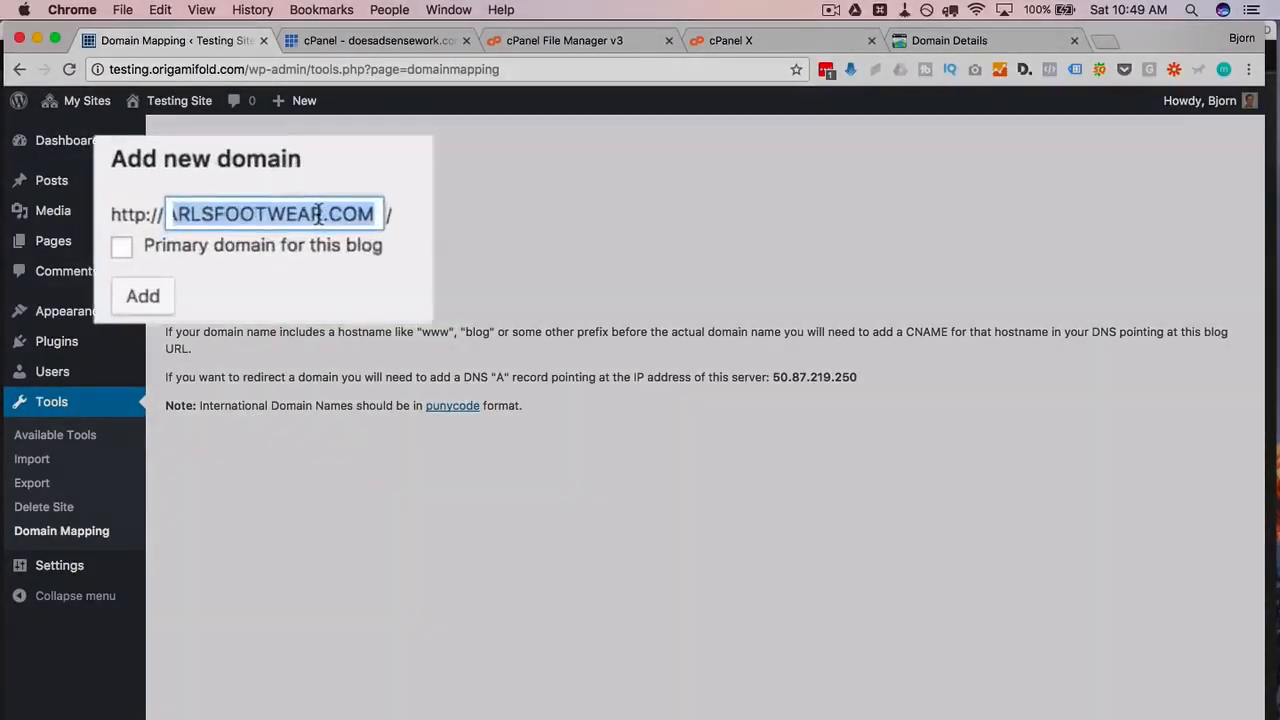
pyautogui.write('carlsfoot')
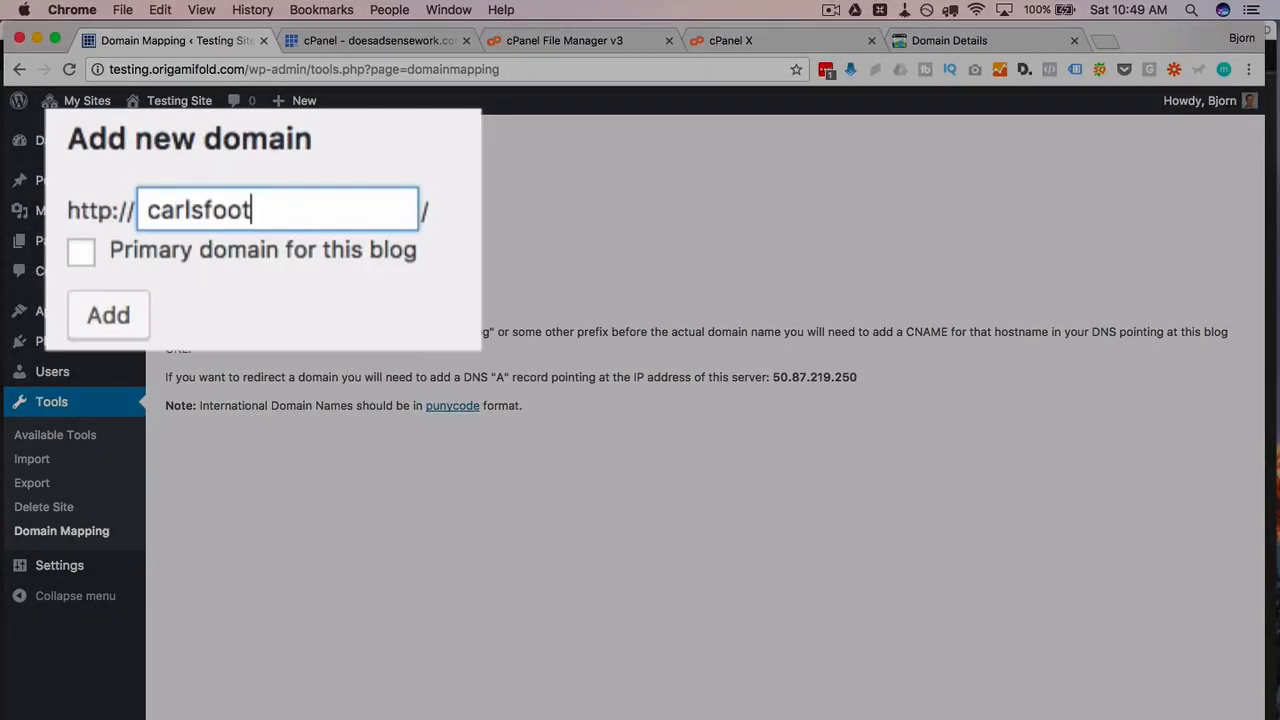
pyautogui.write('wear.com')
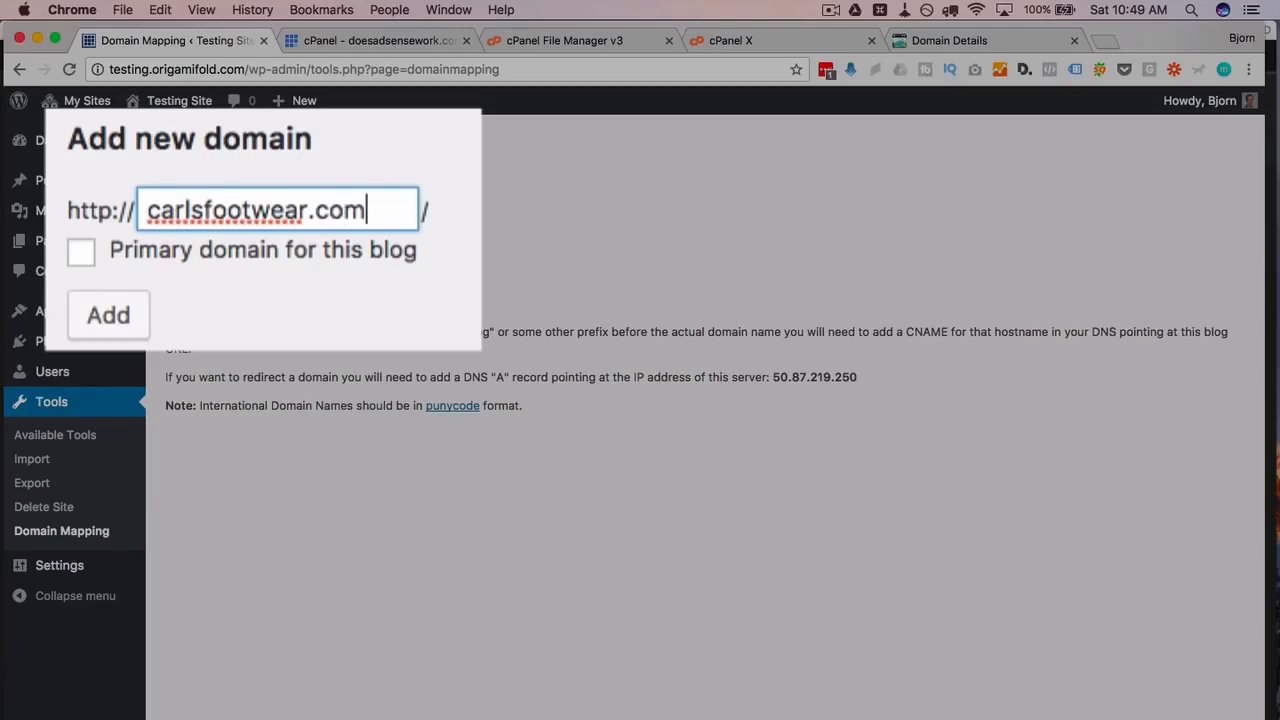
# - Set carlsfootwear.com as the primary domain for this blog and add it
pyautogui.click(256, 268)
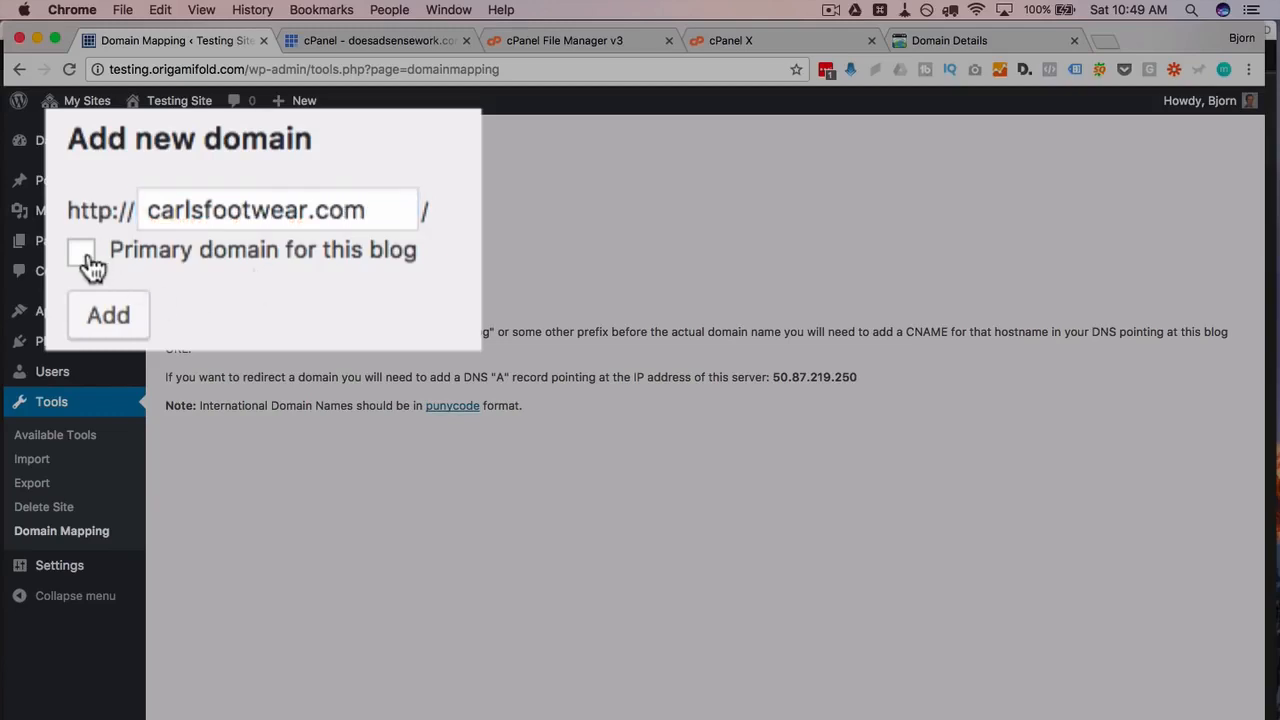
pyautogui.click(86, 256)
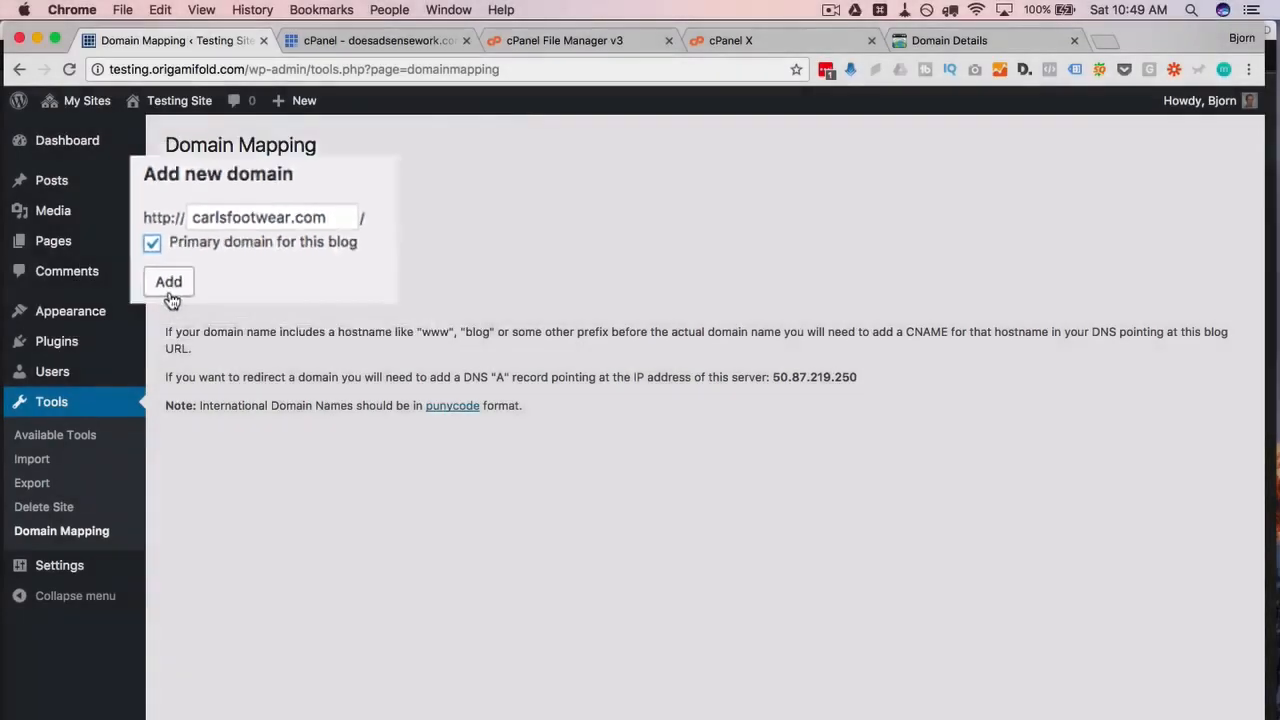
pyautogui.click(170, 292)
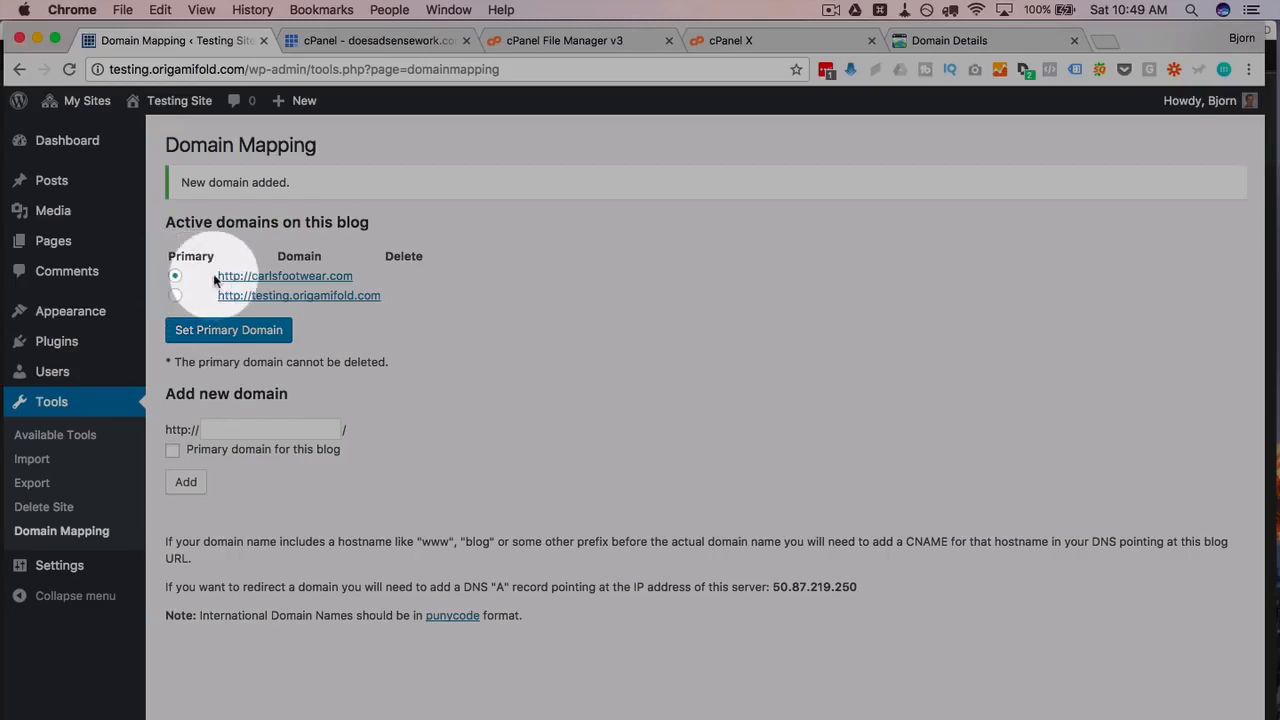
# - Check the carlsfootwear.com entry in the list of active domains on this blog
pyautogui.moveTo(212, 281); pyautogui.dragTo(355, 275)
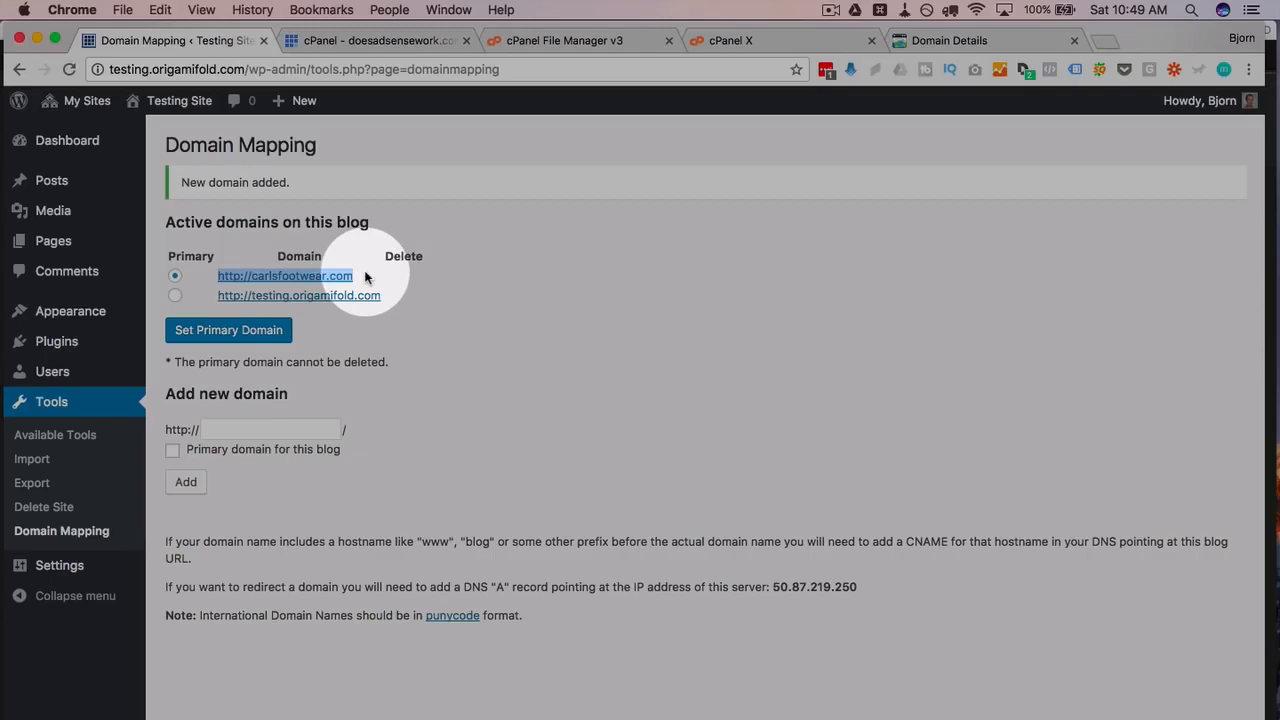
pyautogui.click(365, 277)
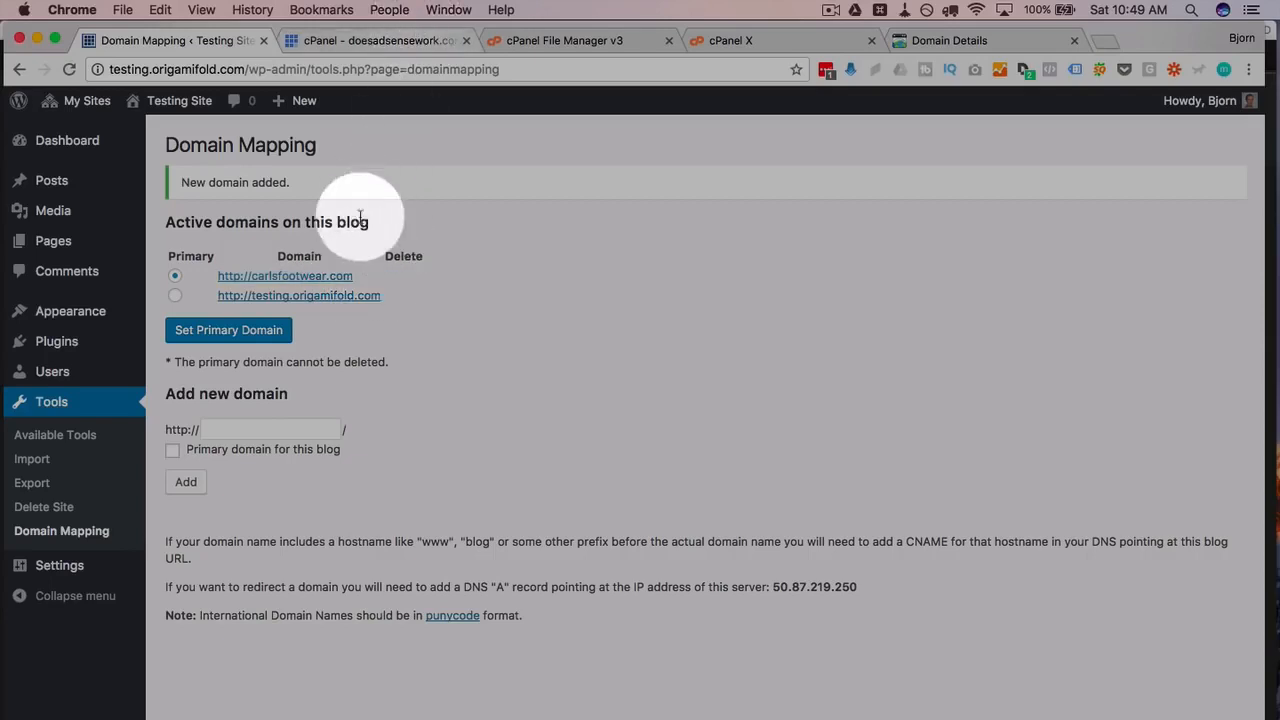
pyautogui.moveTo(355, 276); pyautogui.dragTo(216, 277)
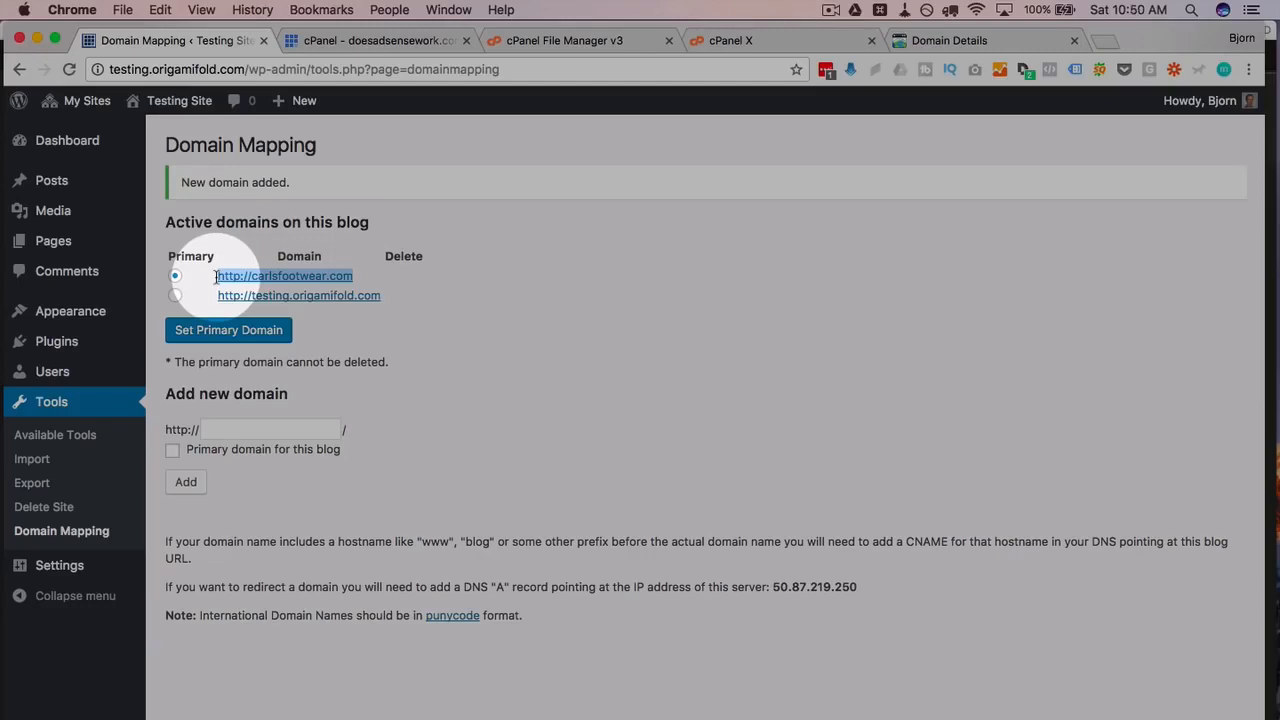
pyautogui.click(408, 268)
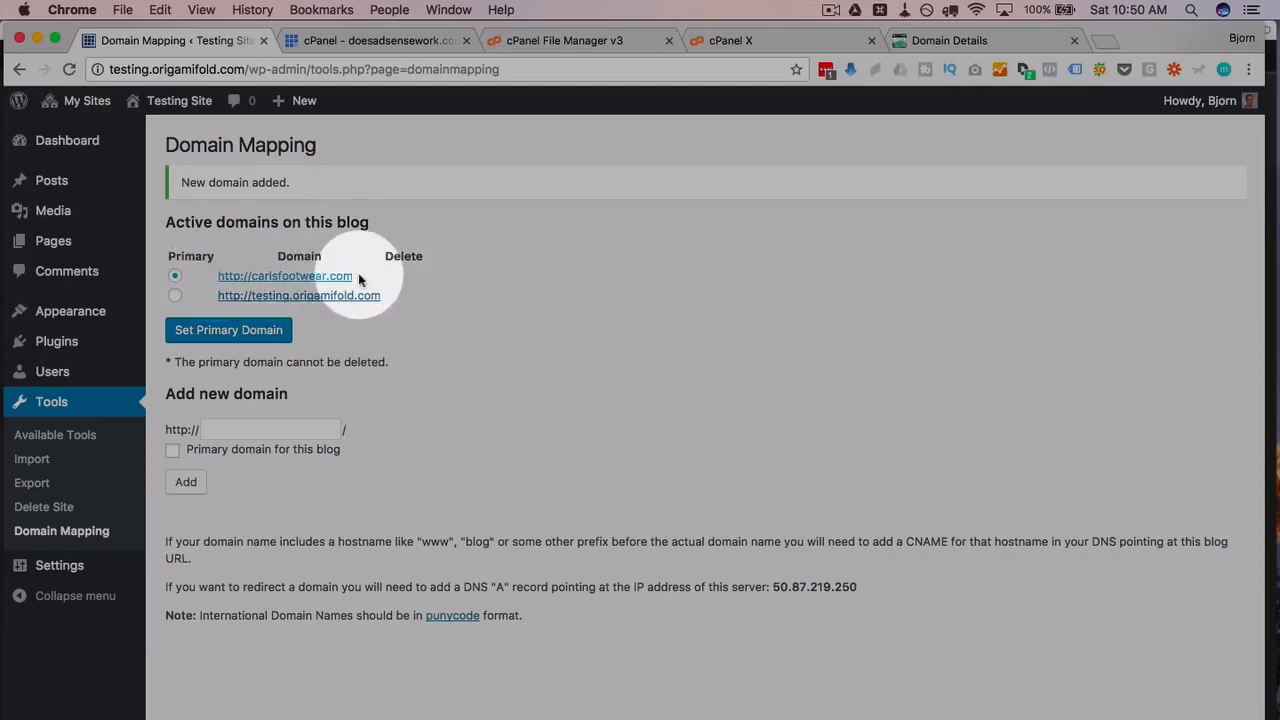
# - Compare the primary carlsfootwear.com entry with the original testing.origamifold.com domain in the active domains list and the page address
pyautogui.moveTo(358, 278); pyautogui.dragTo(208, 277)
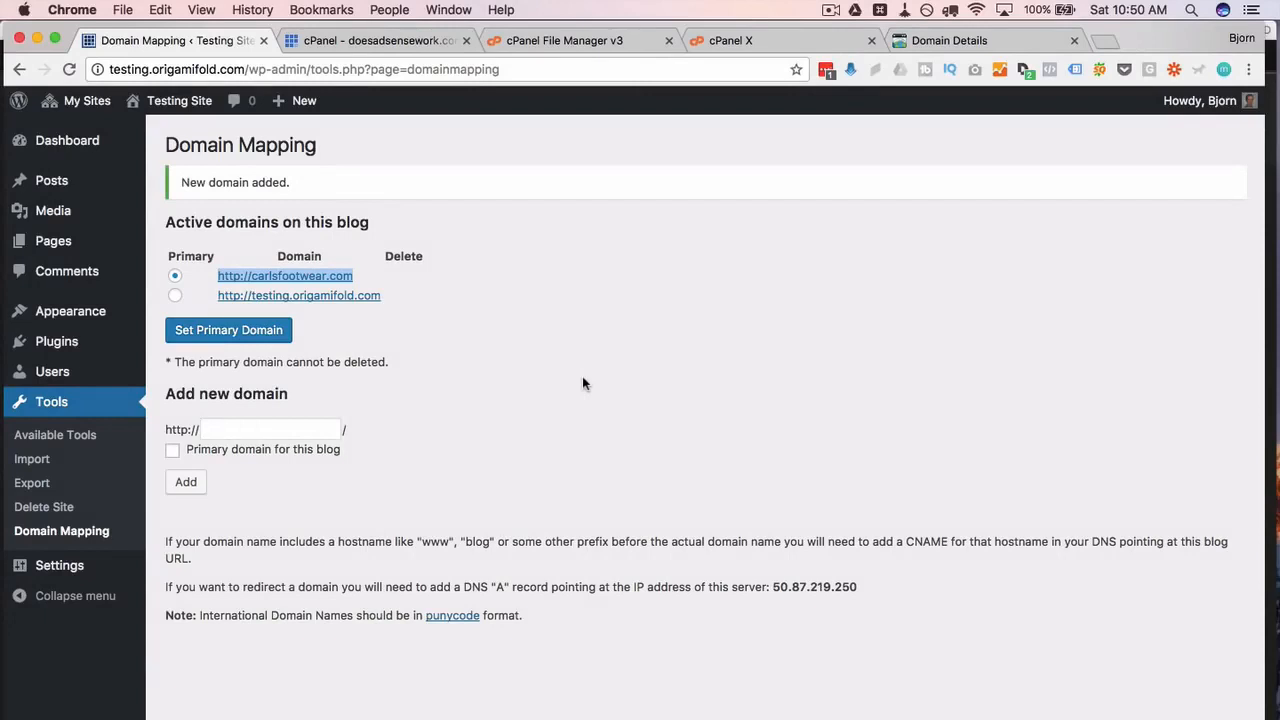
pyautogui.click(480, 404)
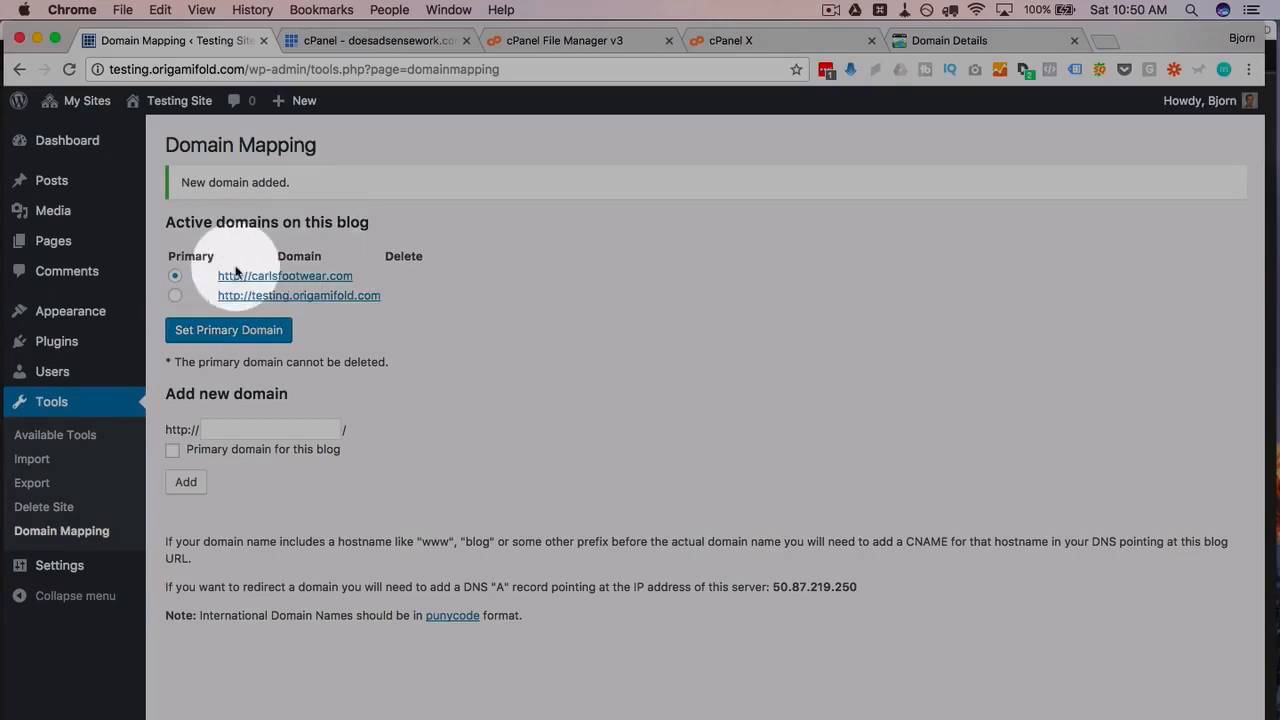
pyautogui.moveTo(352, 276); pyautogui.dragTo(192, 281)
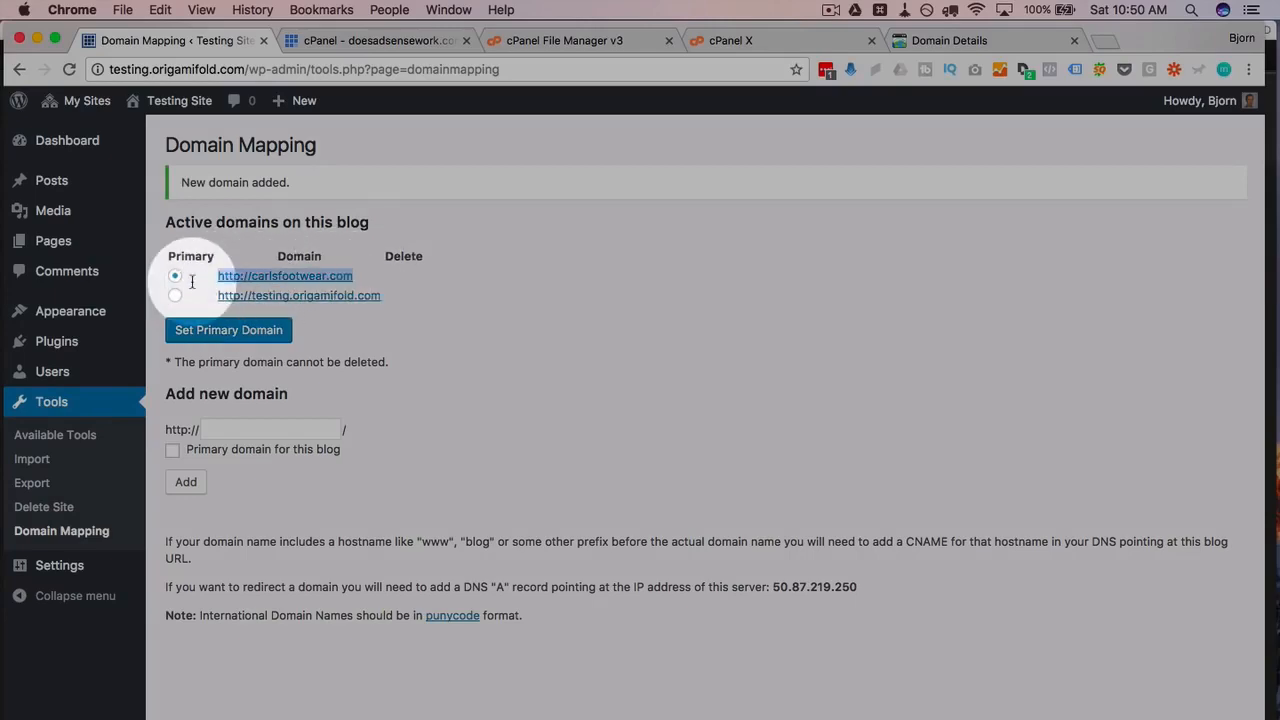
pyautogui.click(447, 304)
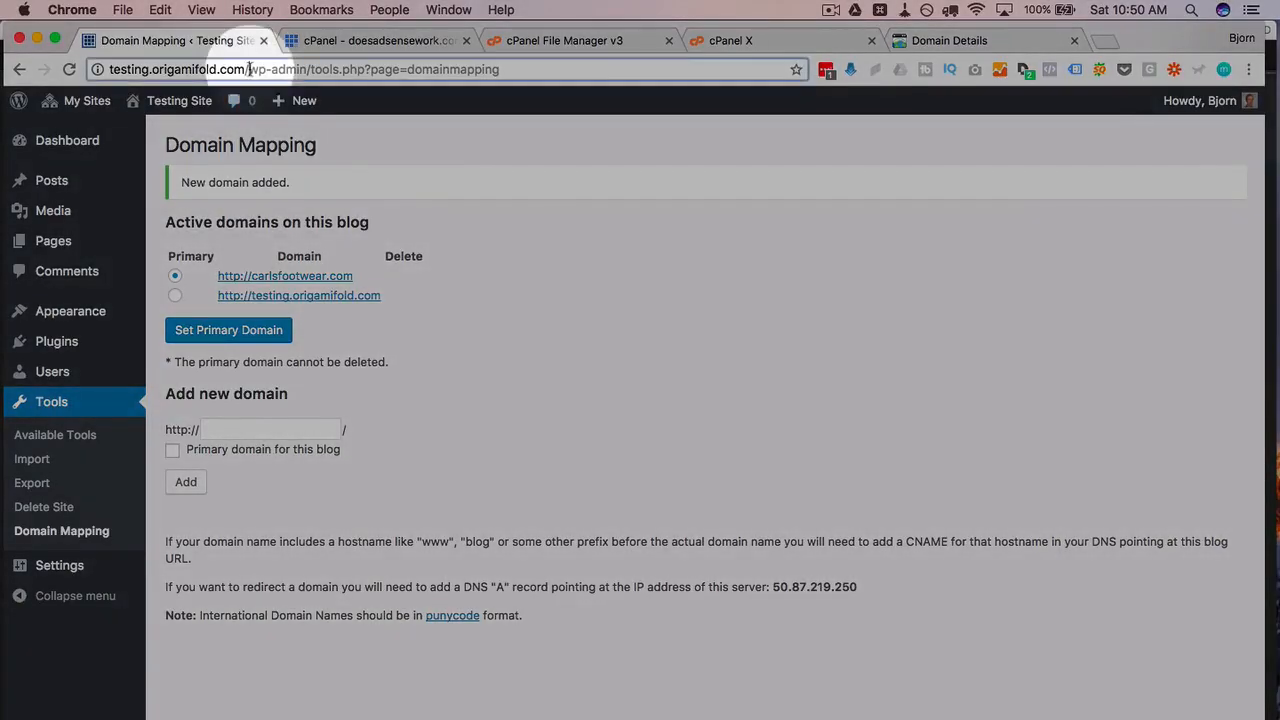
pyautogui.moveTo(248, 69); pyautogui.dragTo(105, 69)
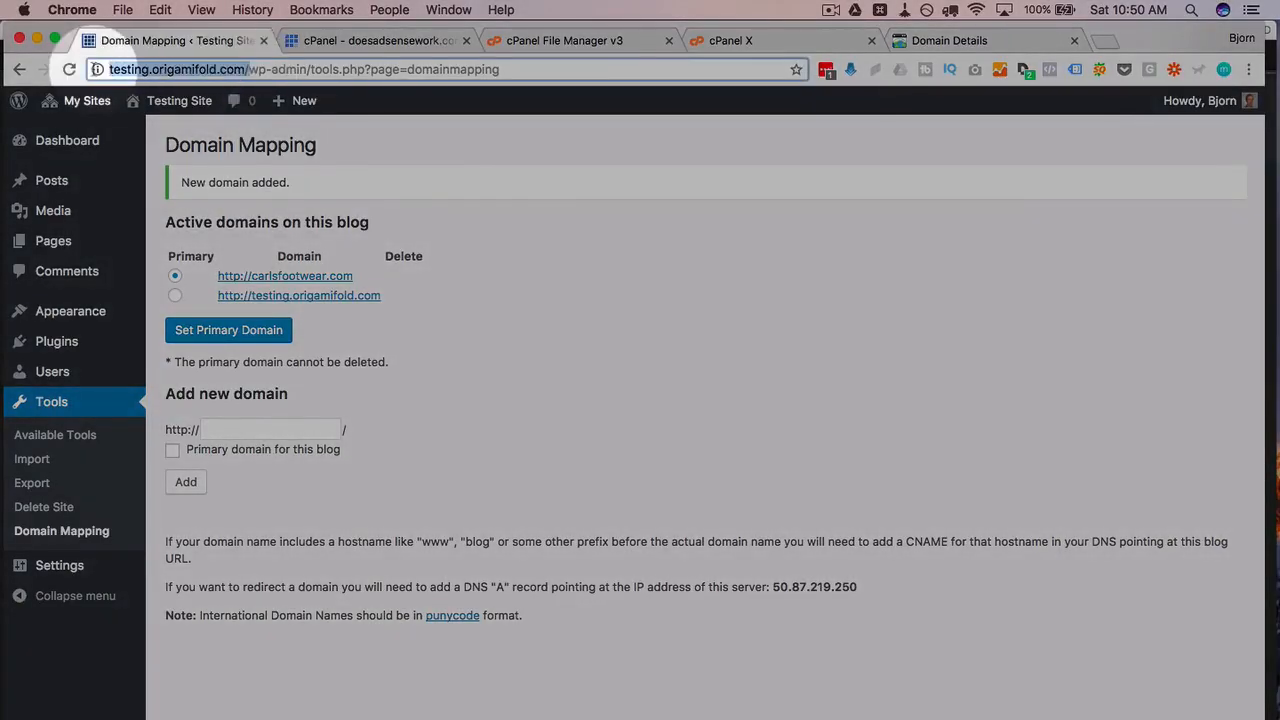
pyautogui.moveTo(370, 276); pyautogui.dragTo(224, 278)
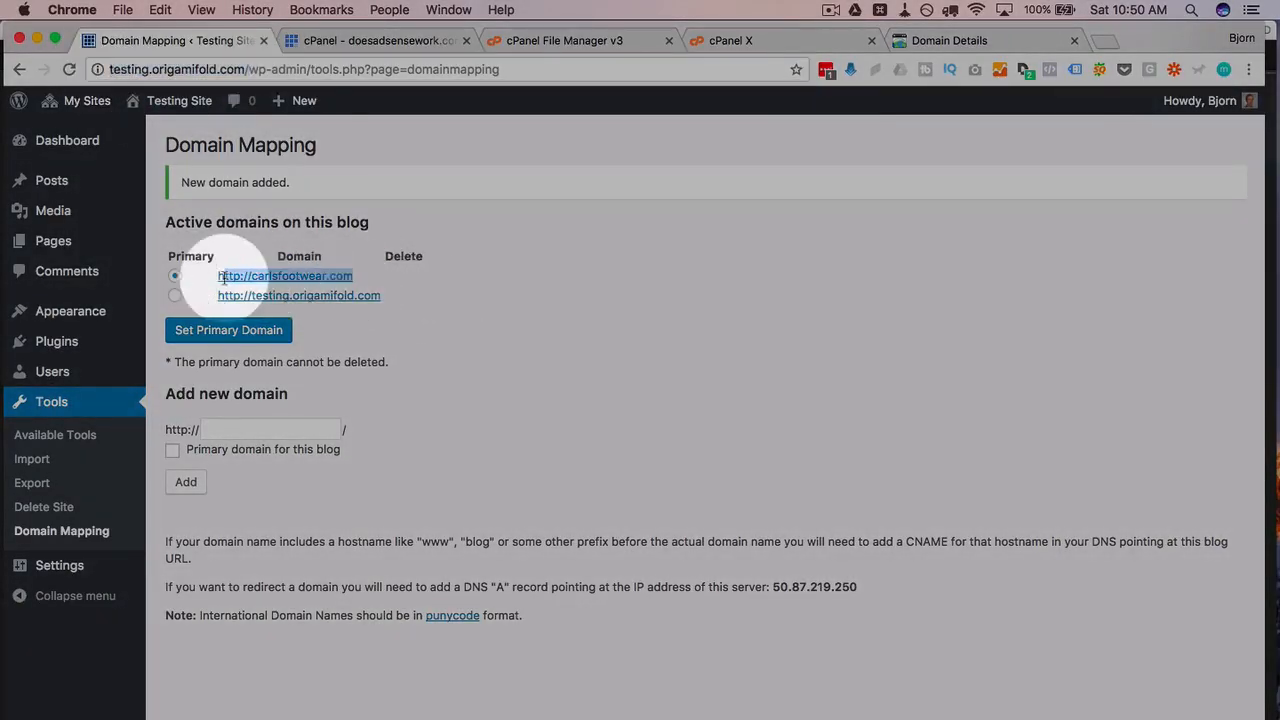
pyautogui.click(468, 282)
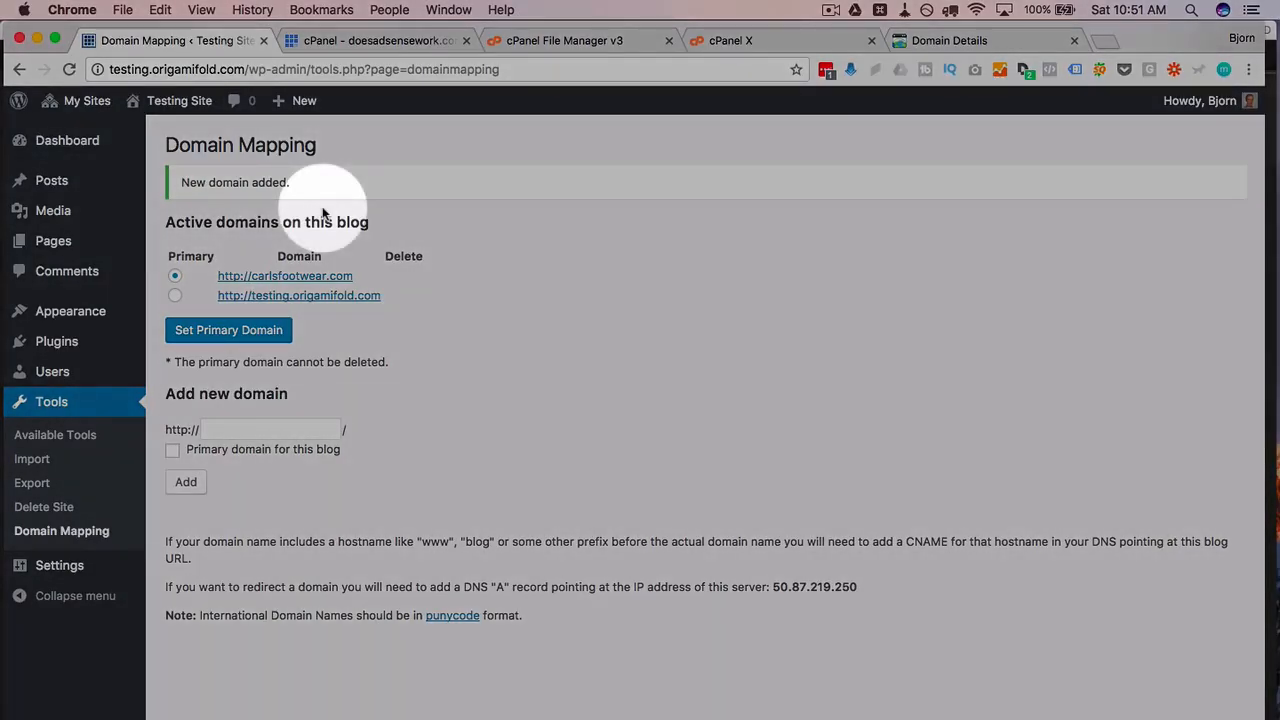
pyautogui.moveTo(365, 277); pyautogui.dragTo(218, 275)
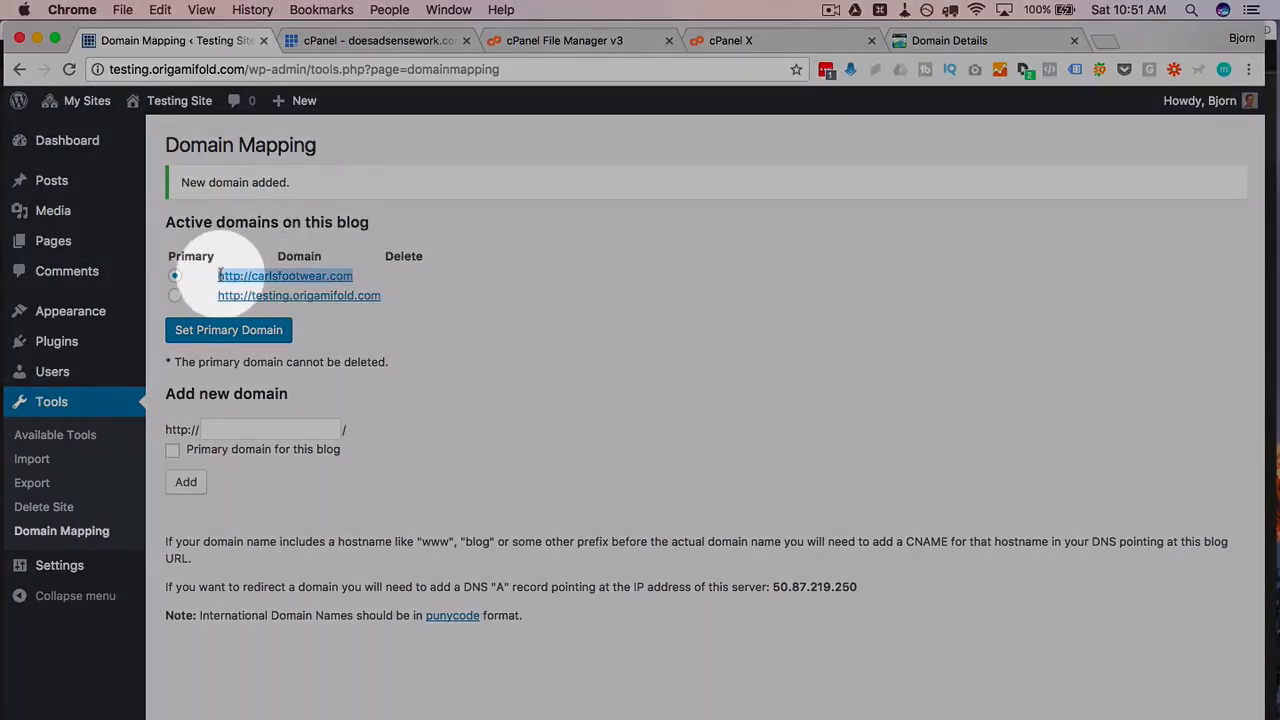
pyautogui.moveTo(382, 296); pyautogui.dragTo(198, 302)
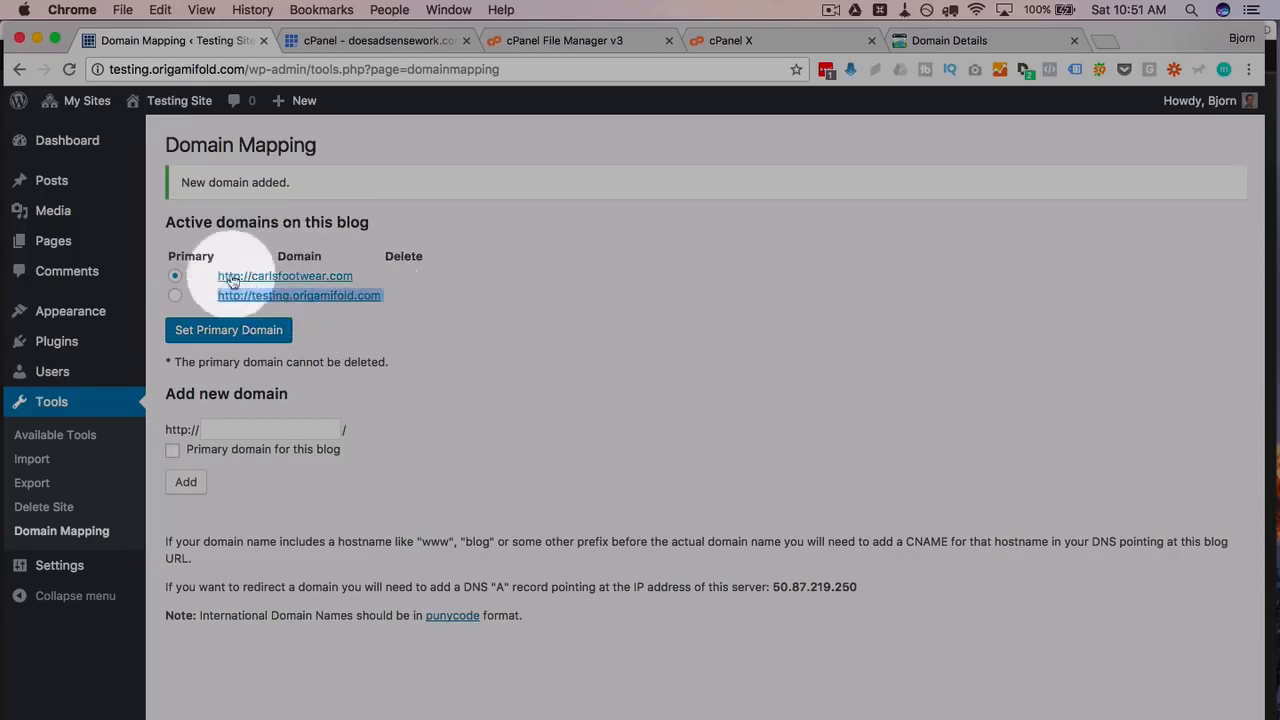
pyautogui.moveTo(360, 283); pyautogui.dragTo(204, 280)
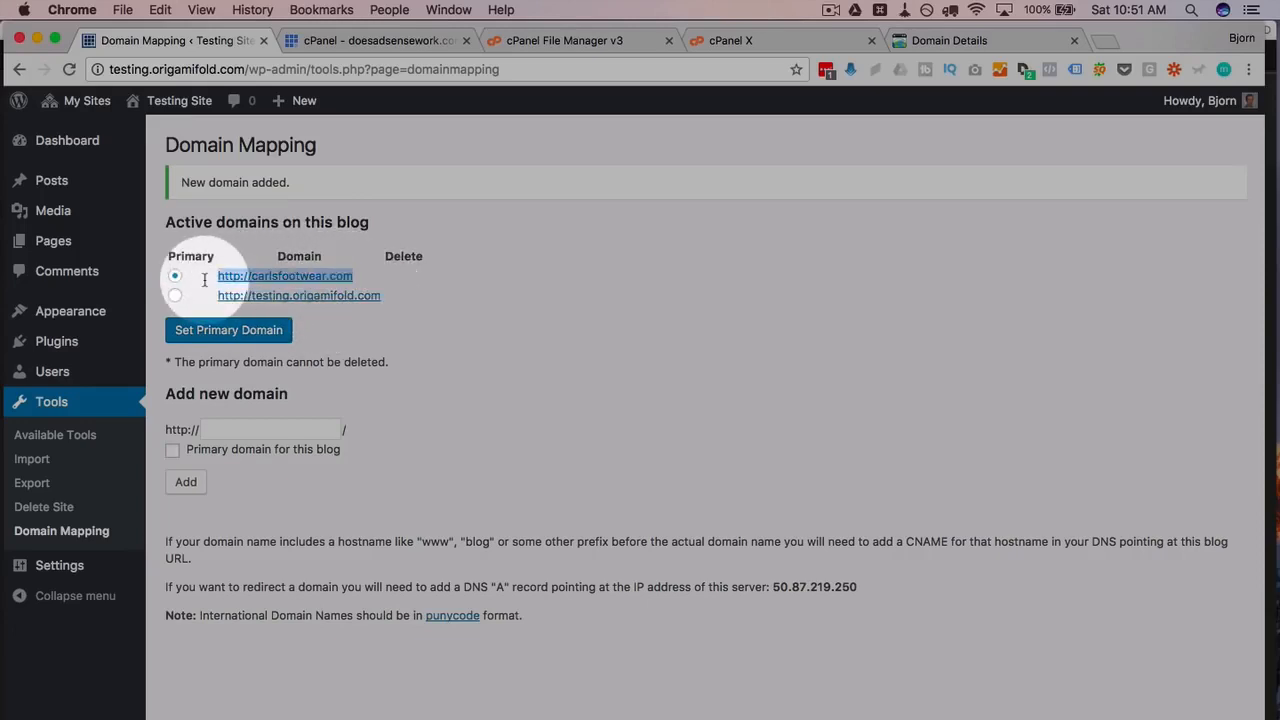
pyautogui.click(470, 304)
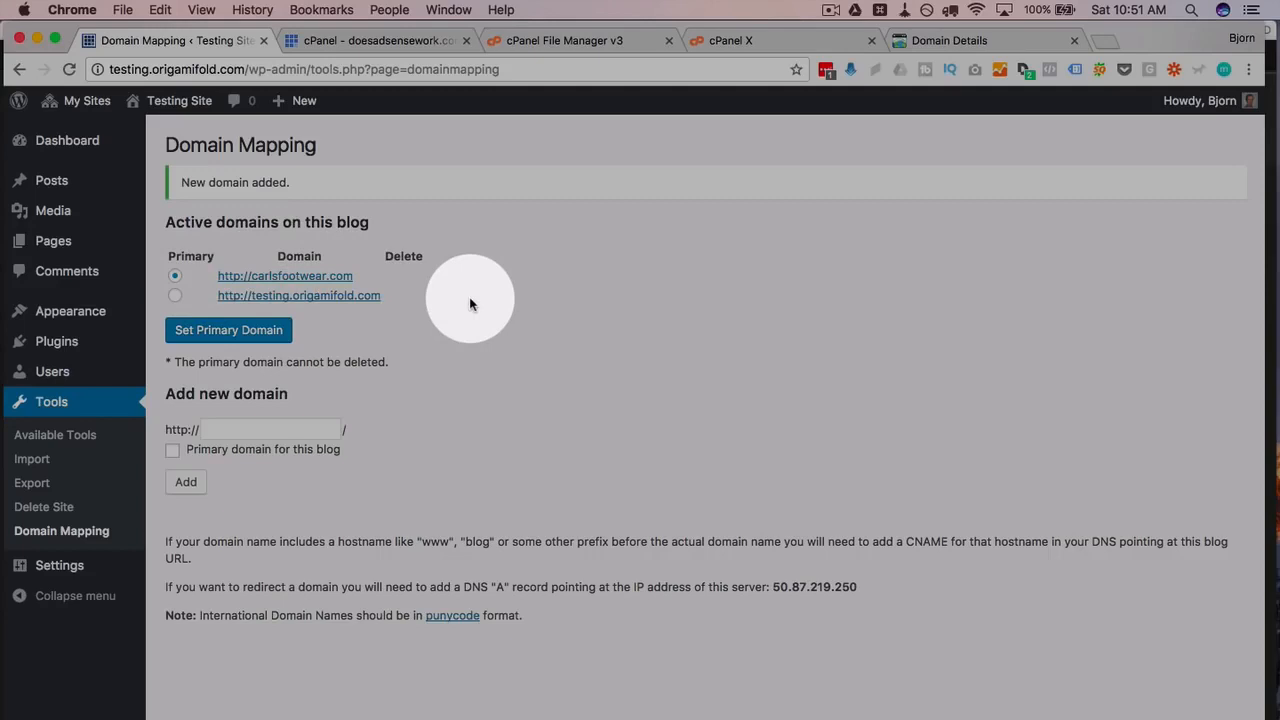
pyautogui.moveTo(391, 291); pyautogui.dragTo(172, 290)
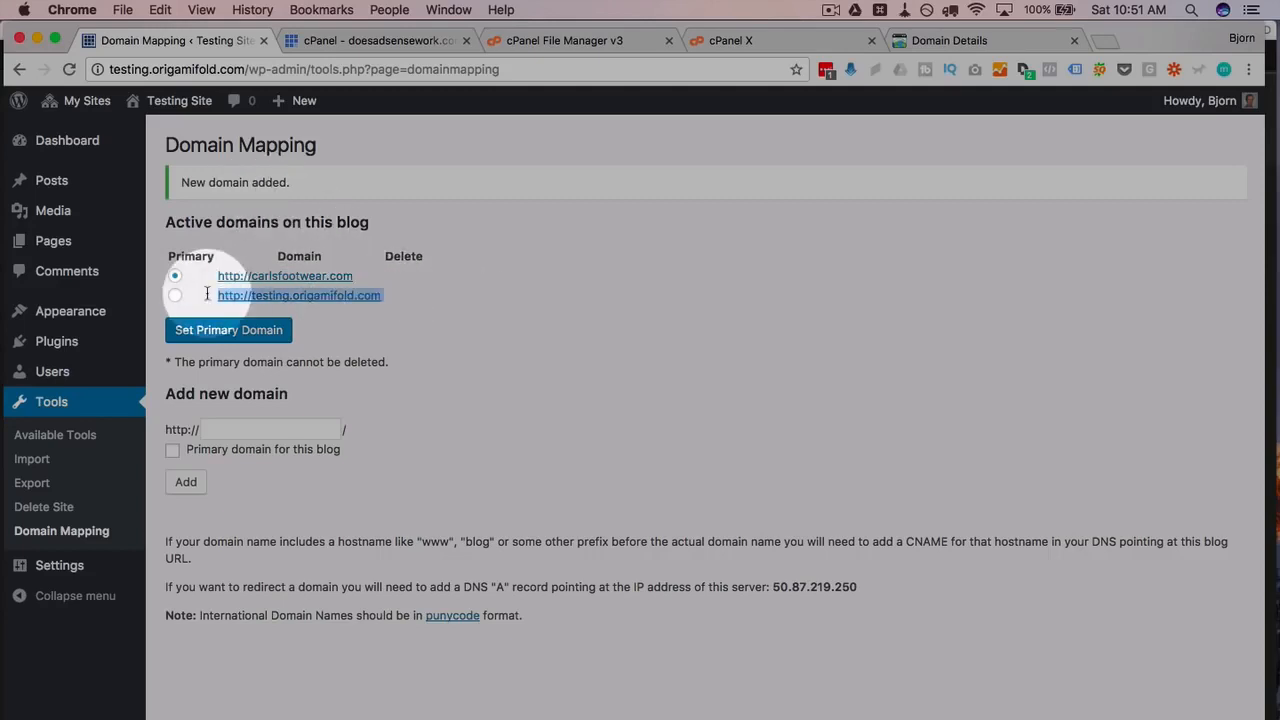
pyautogui.moveTo(375, 281); pyautogui.dragTo(171, 273)
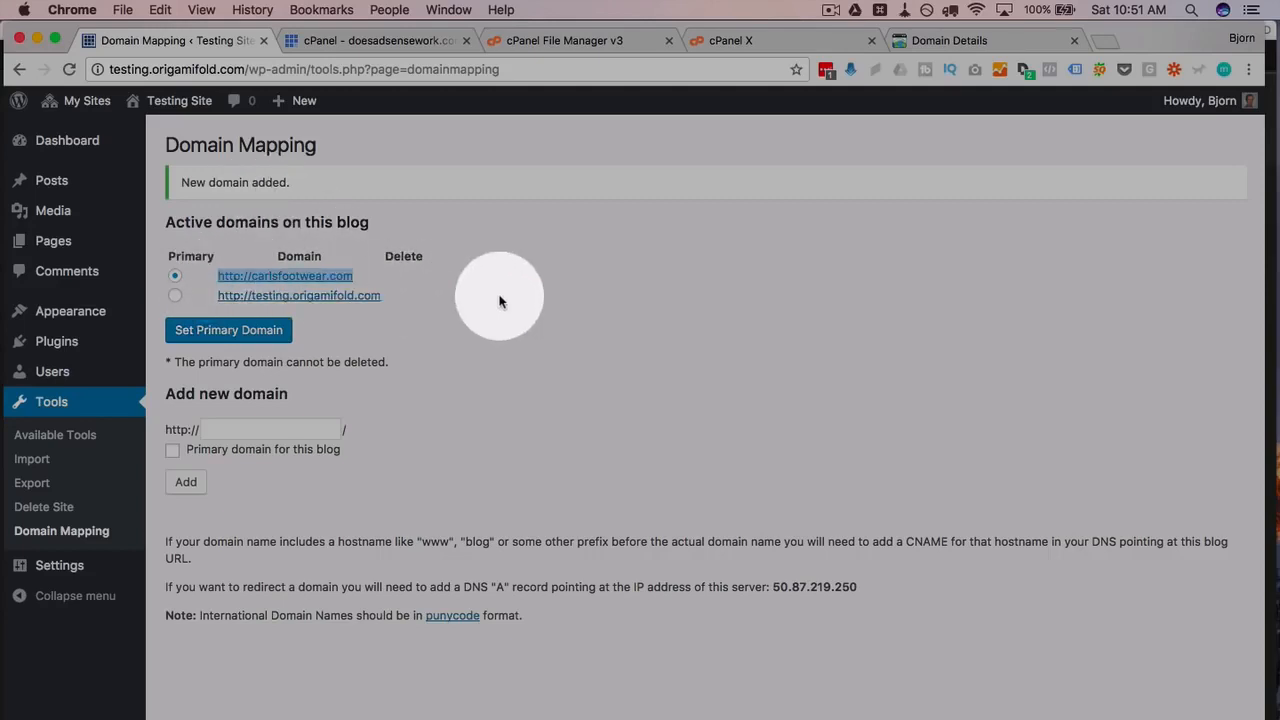